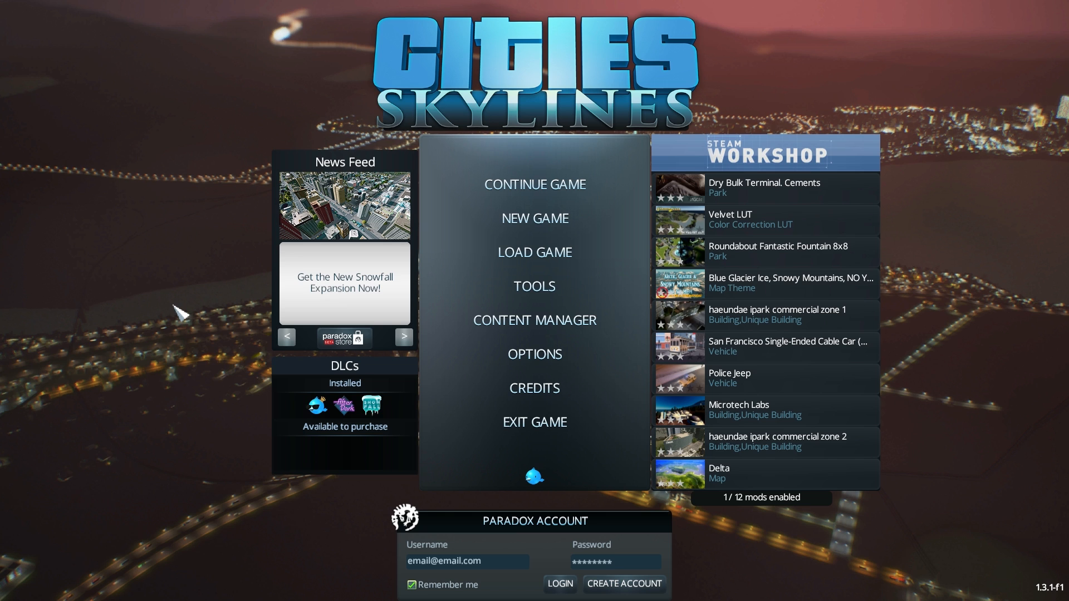
Start a new map theme in the Theme Editor.
click(535, 295)
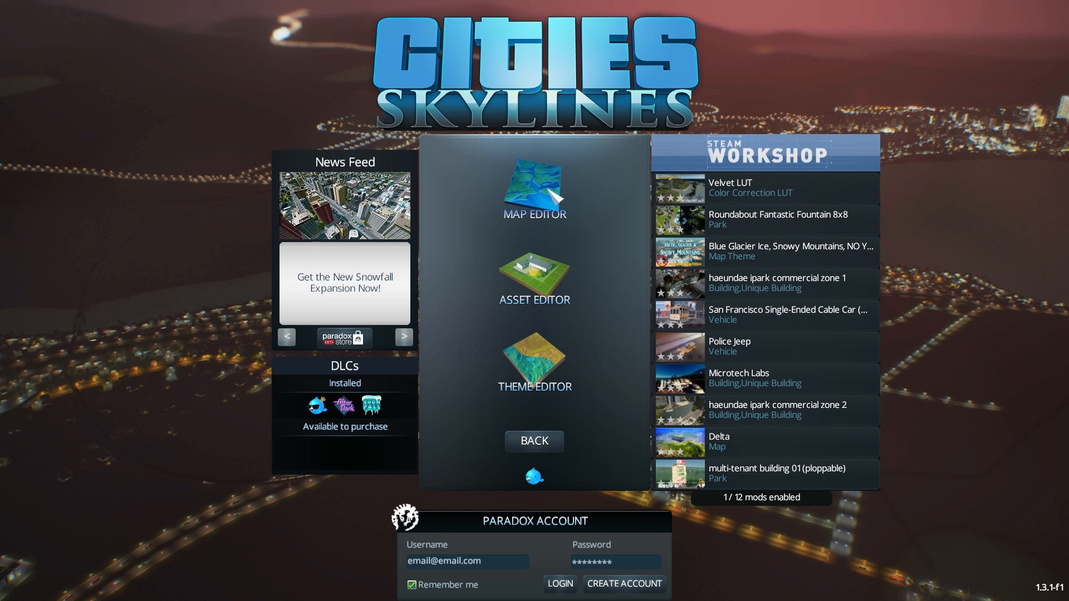
click(521, 396)
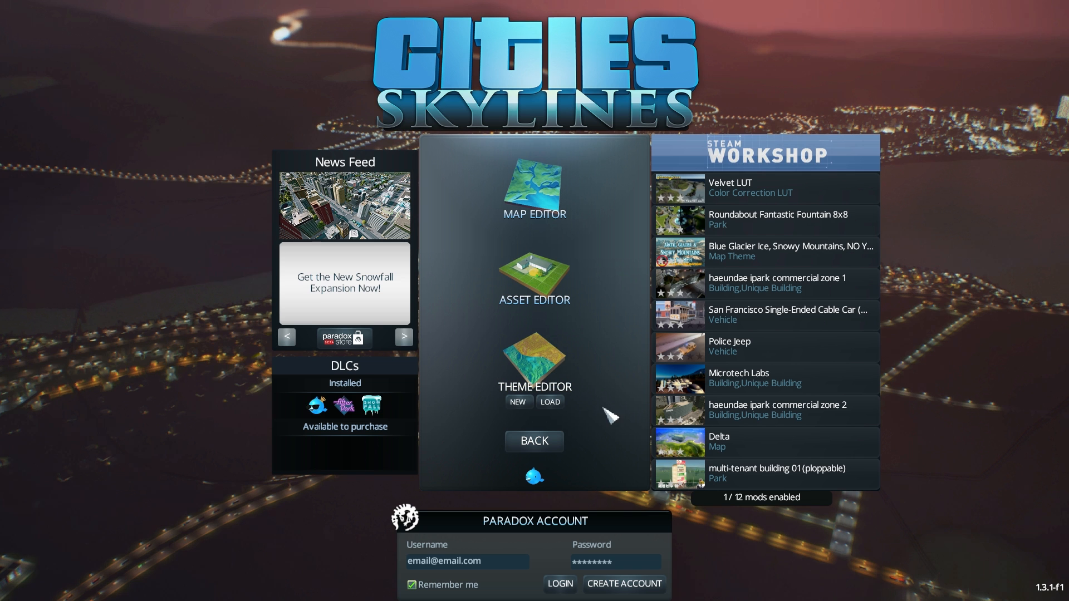
click(516, 405)
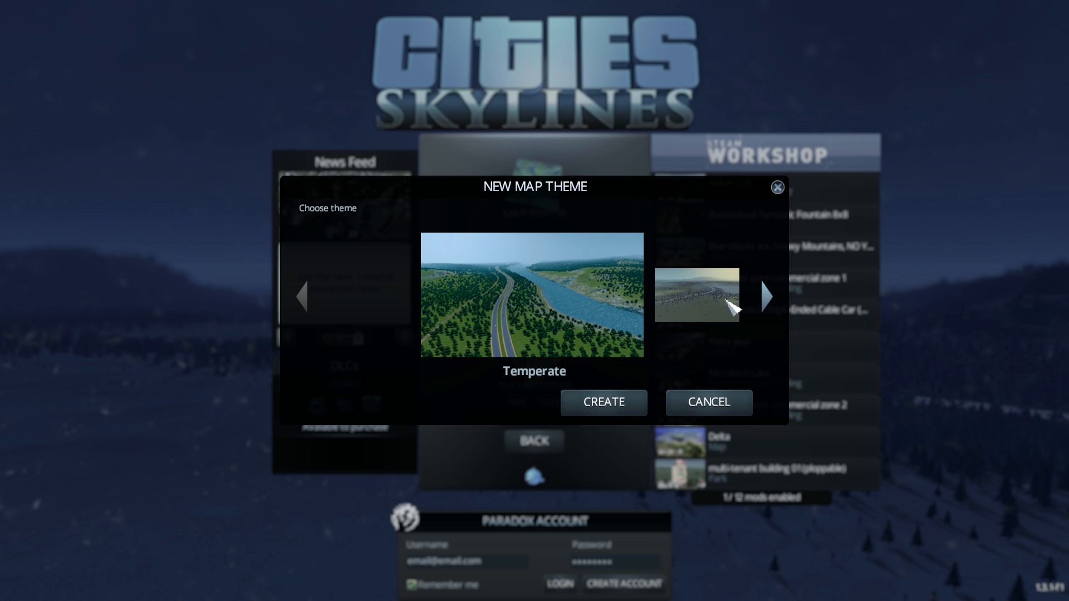
Browse the base themes and create the new map theme from the Winter theme.
click(771, 295)
click(771, 295)
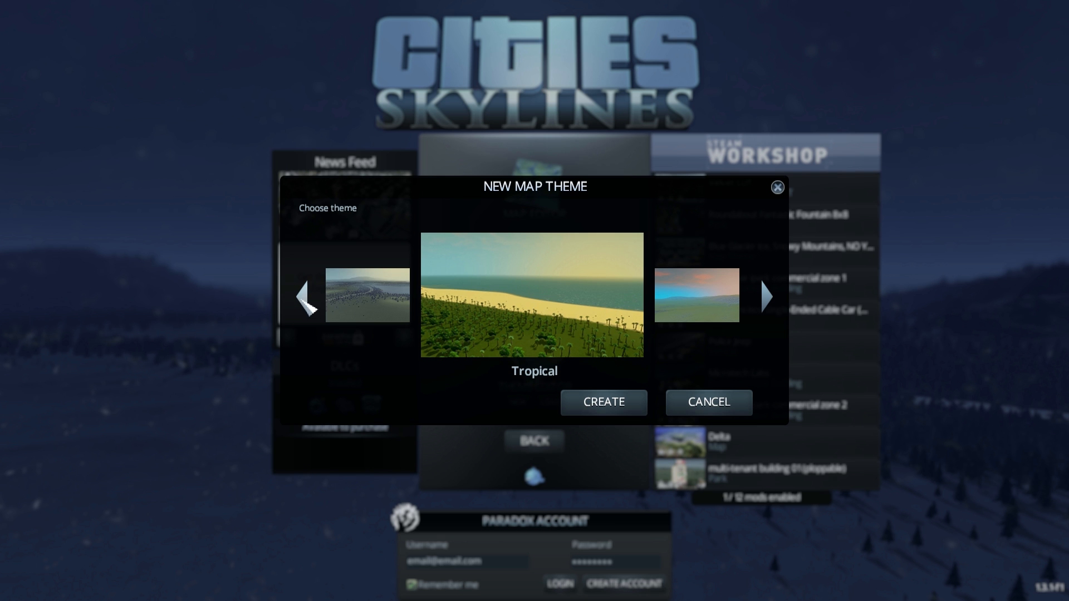
click(302, 299)
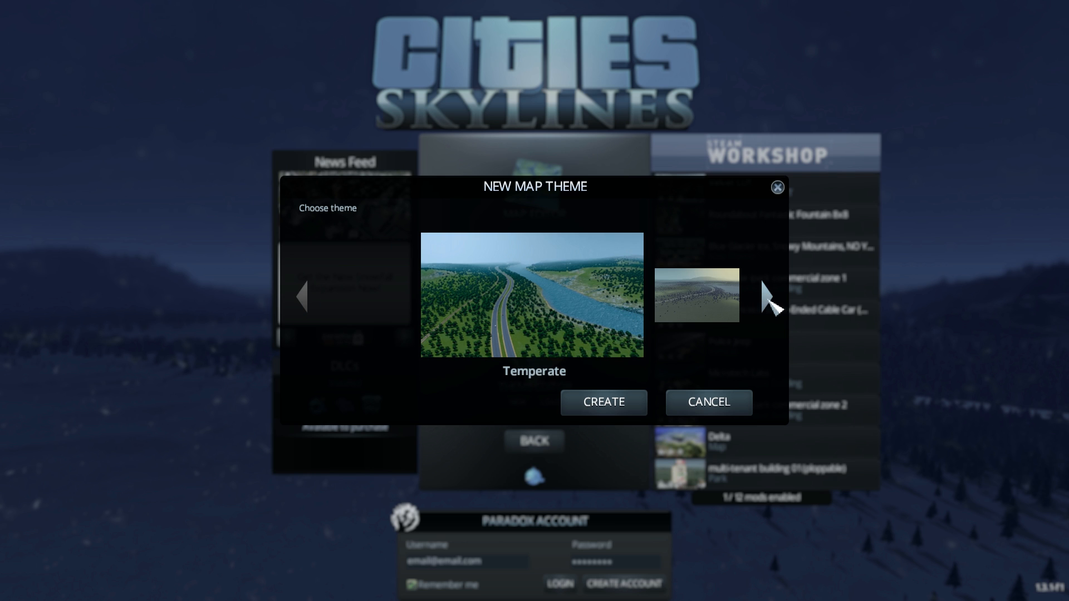
click(771, 301)
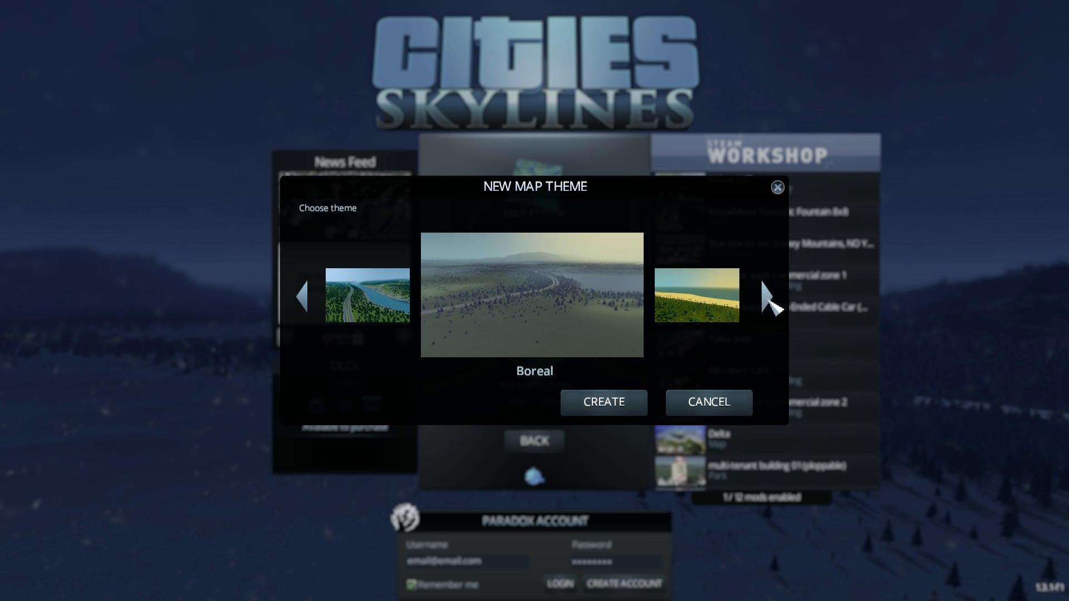
click(770, 301)
click(770, 301)
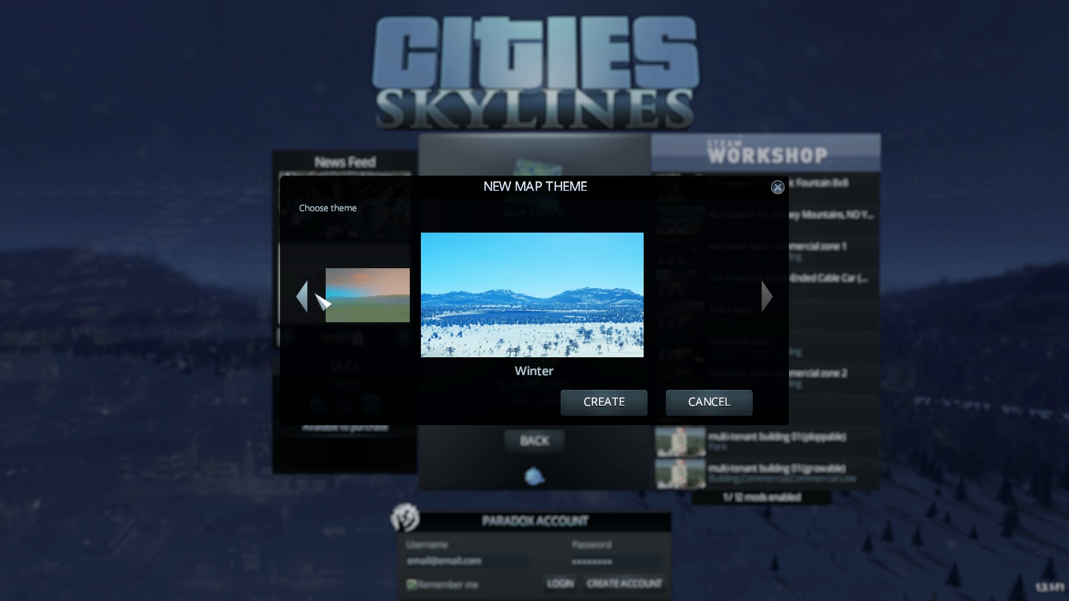
click(305, 293)
click(306, 292)
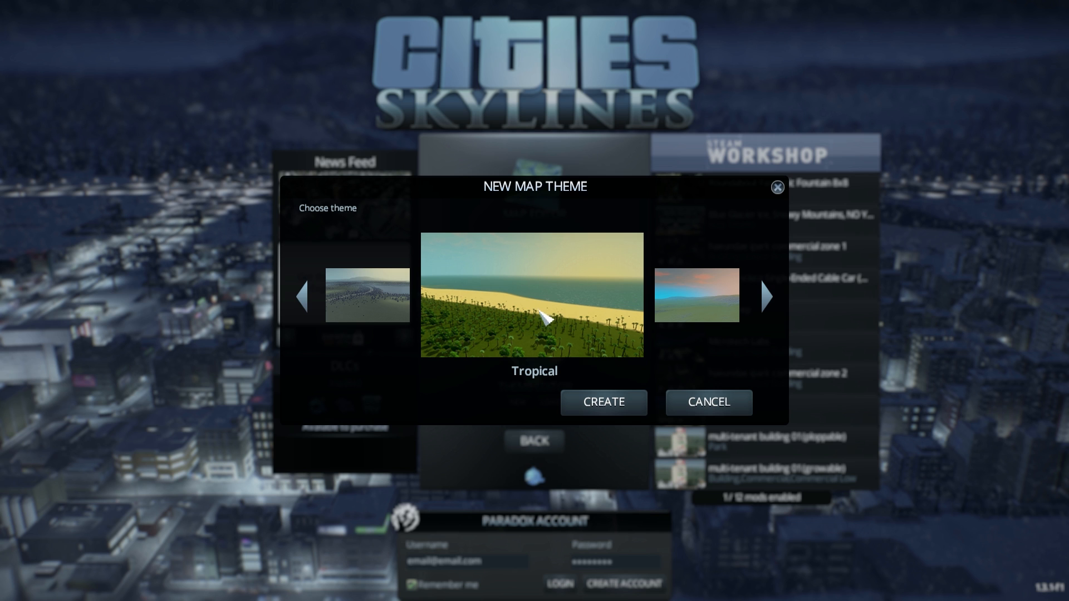
click(771, 304)
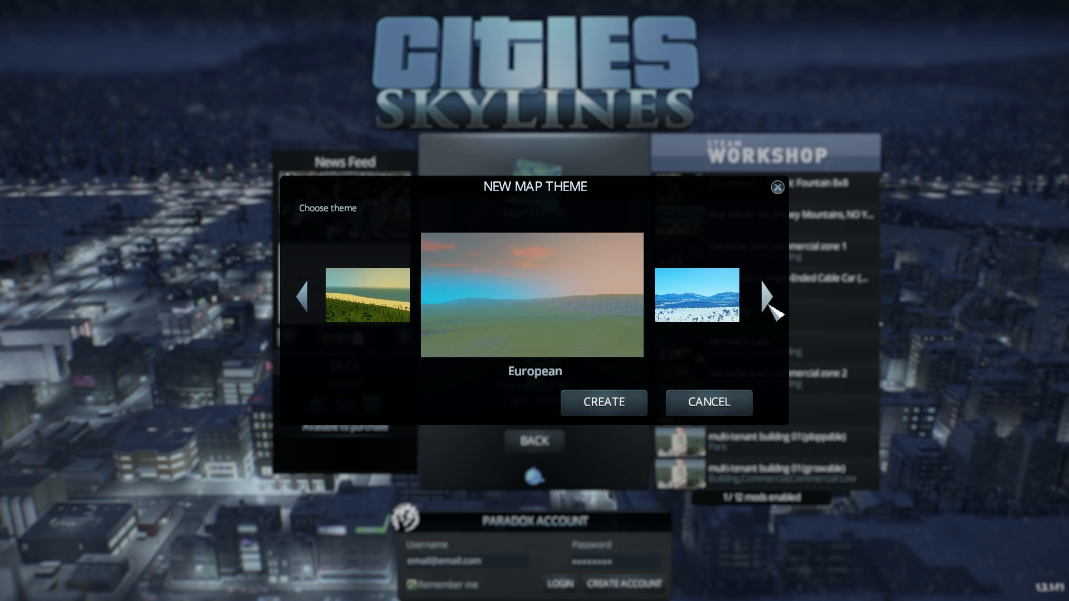
click(772, 305)
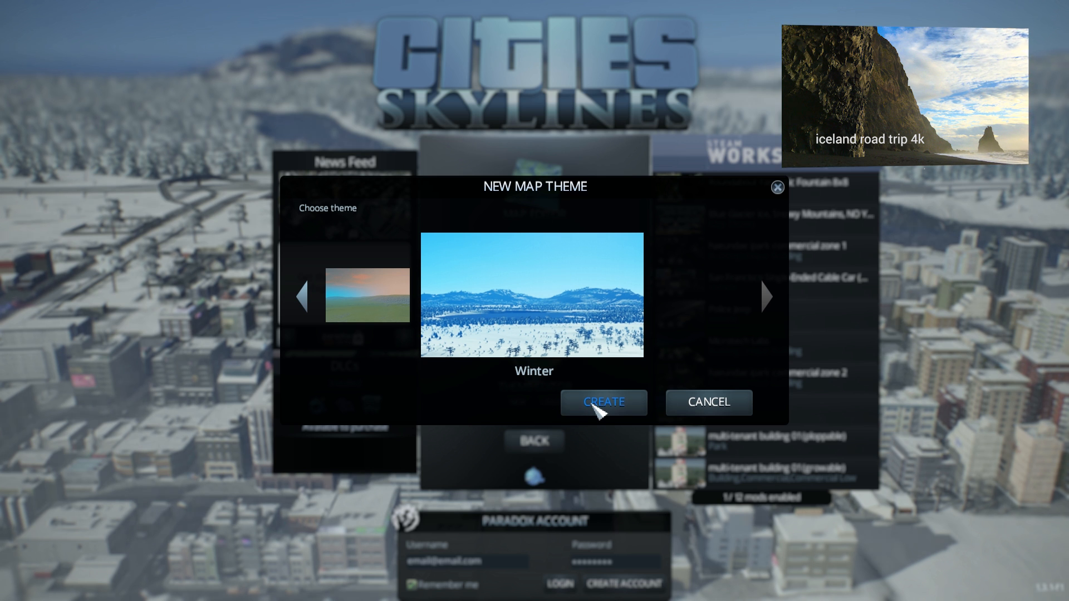
click(594, 405)
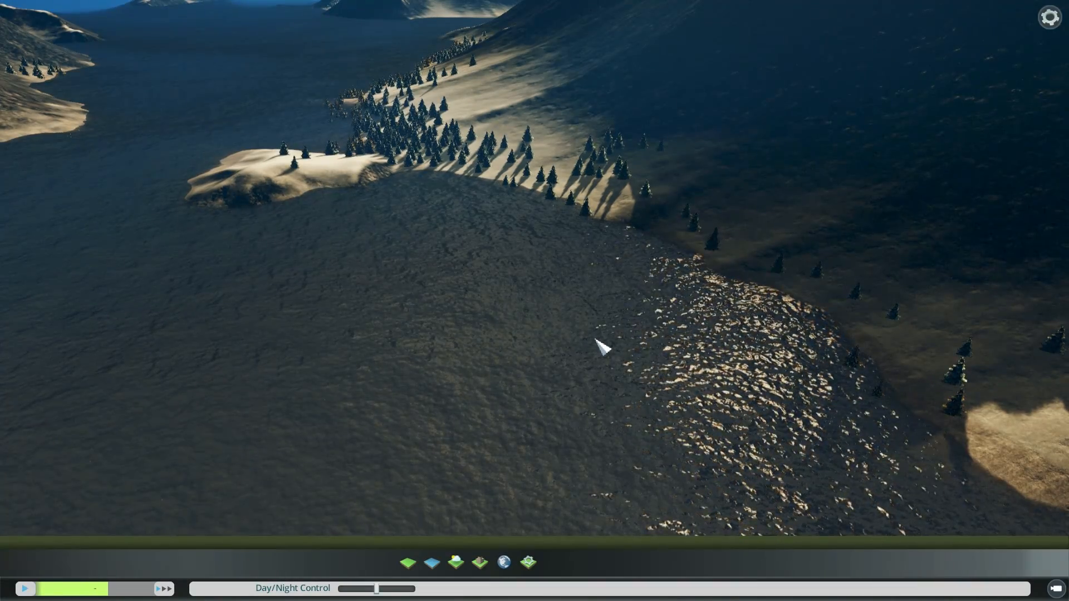
Survey the winter landscape from far above, then inspect the snowy shoreline and forested slopes up close.
scroll(546, 338, down, 10)
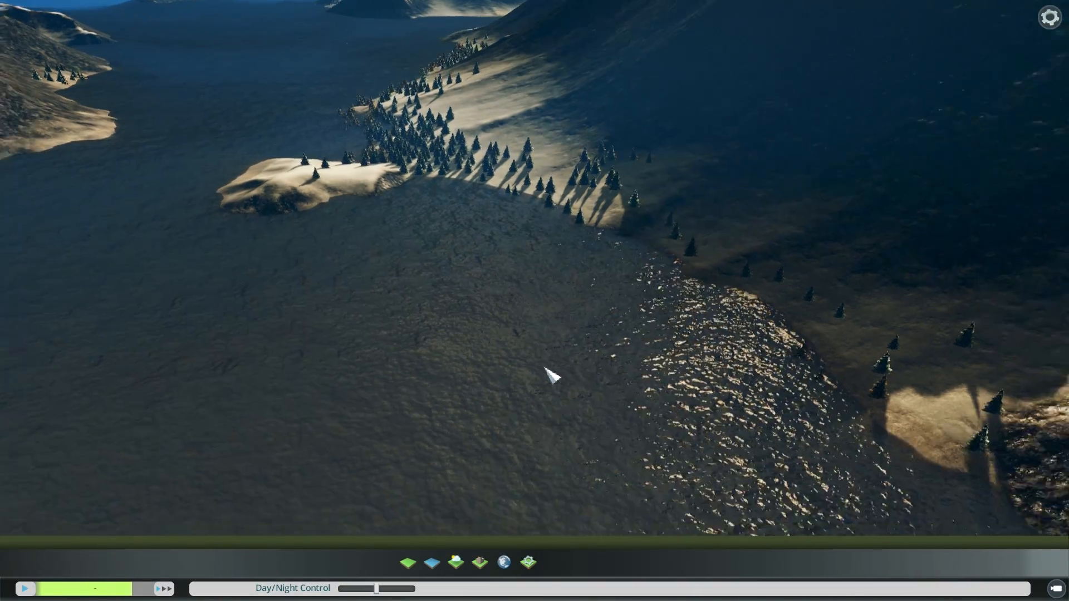
scroll(508, 389, down, 10)
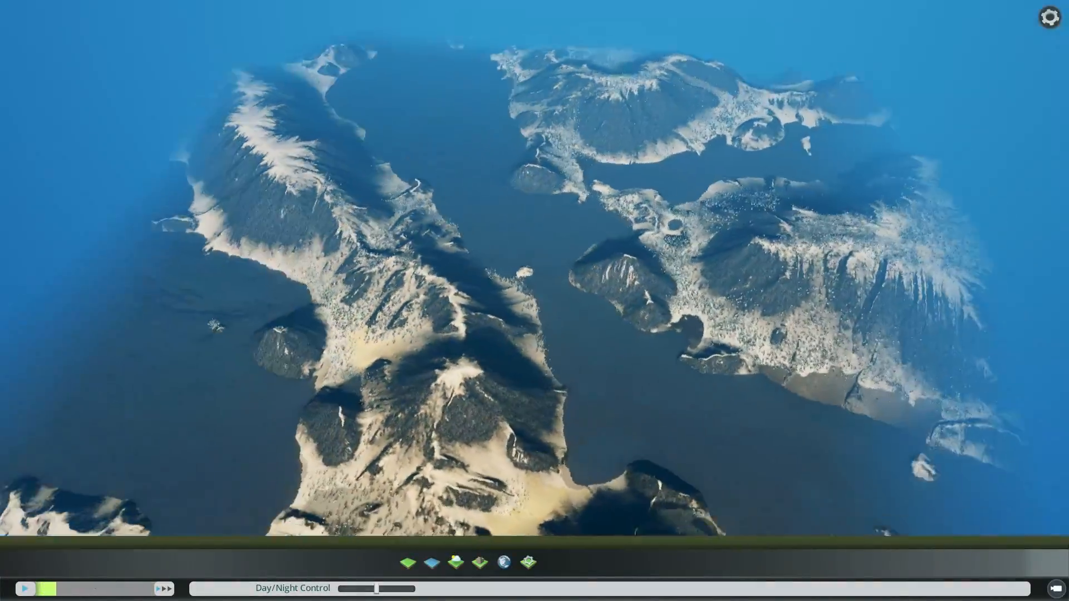
middle_drag(508, 389, 702, 328)
scroll(566, 272, up, 15)
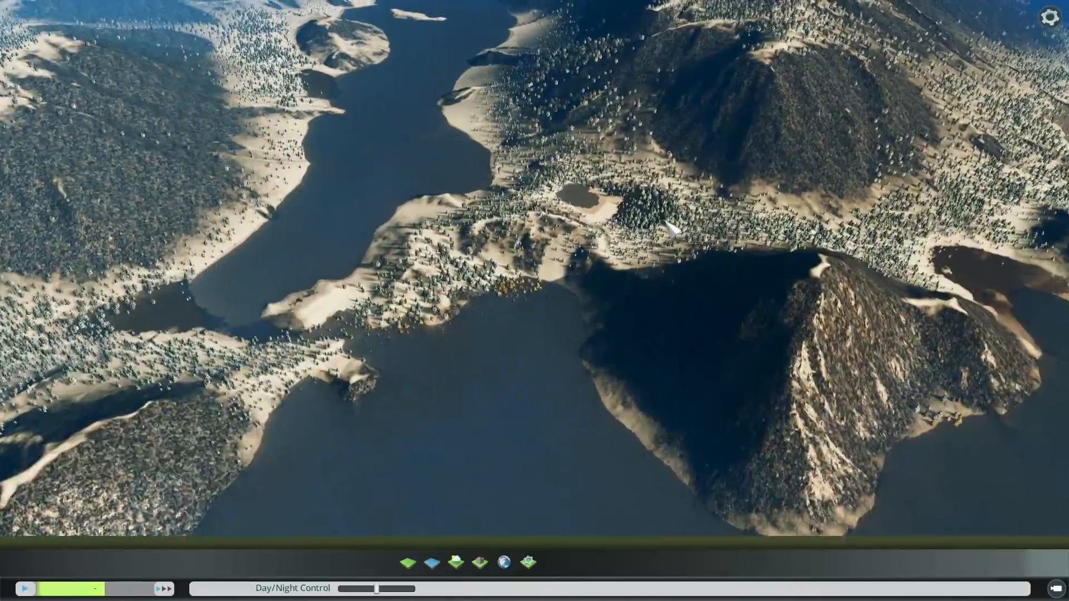
scroll(673, 229, up, 5)
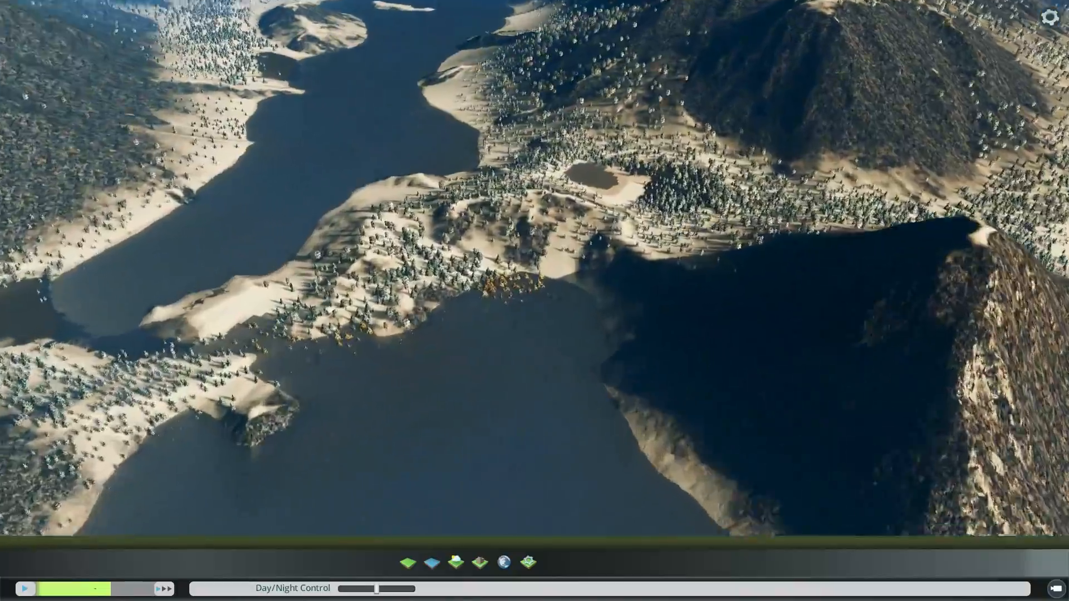
middle_drag(673, 228, 591, 195)
key(w)
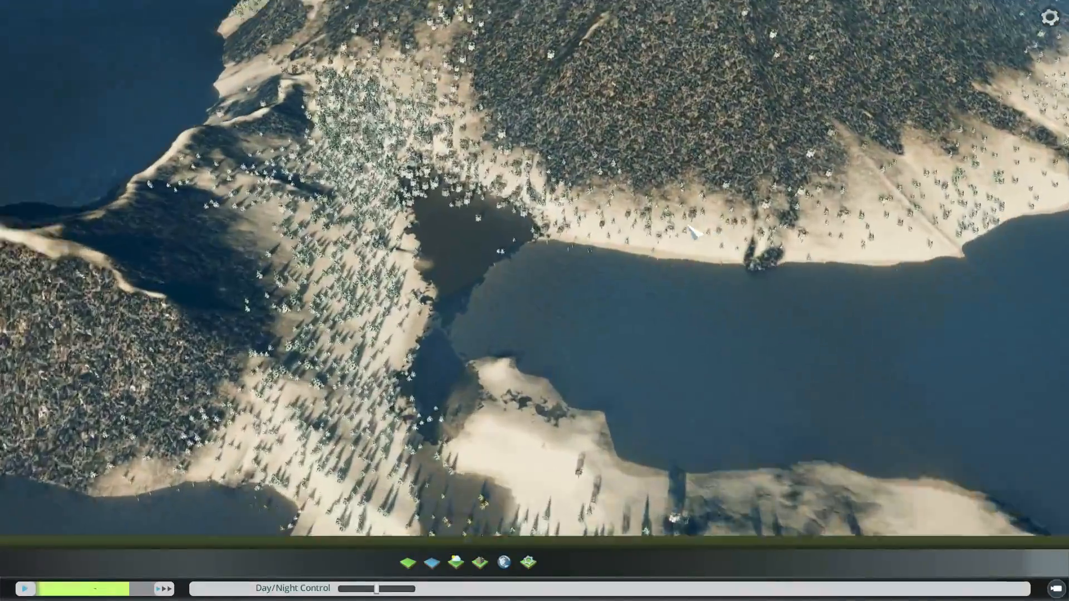
scroll(693, 231, up, 4)
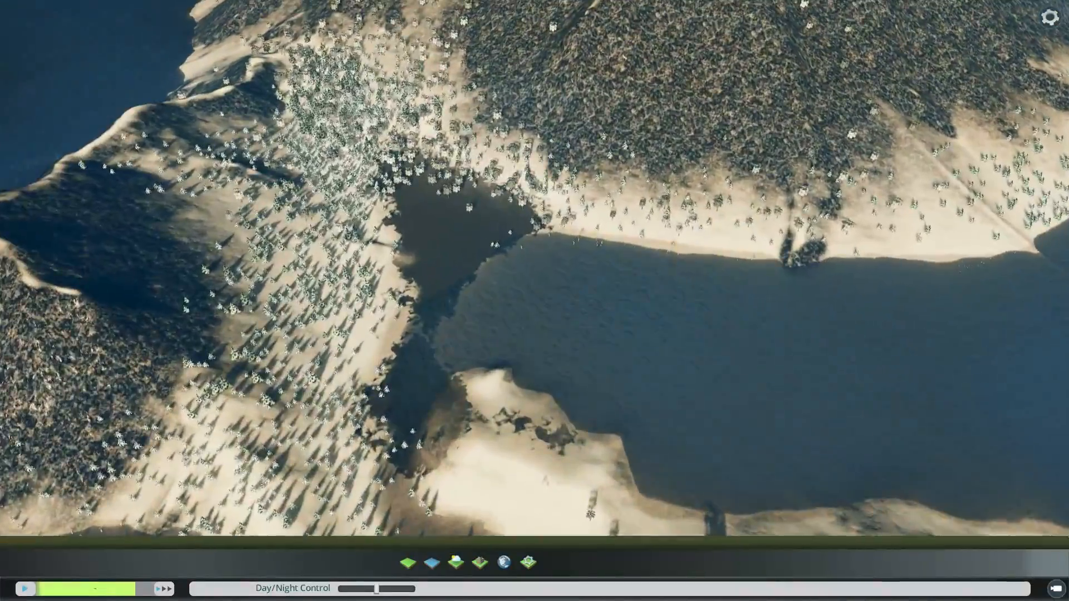
key(w)
middle_drag(616, 232, 536, 292)
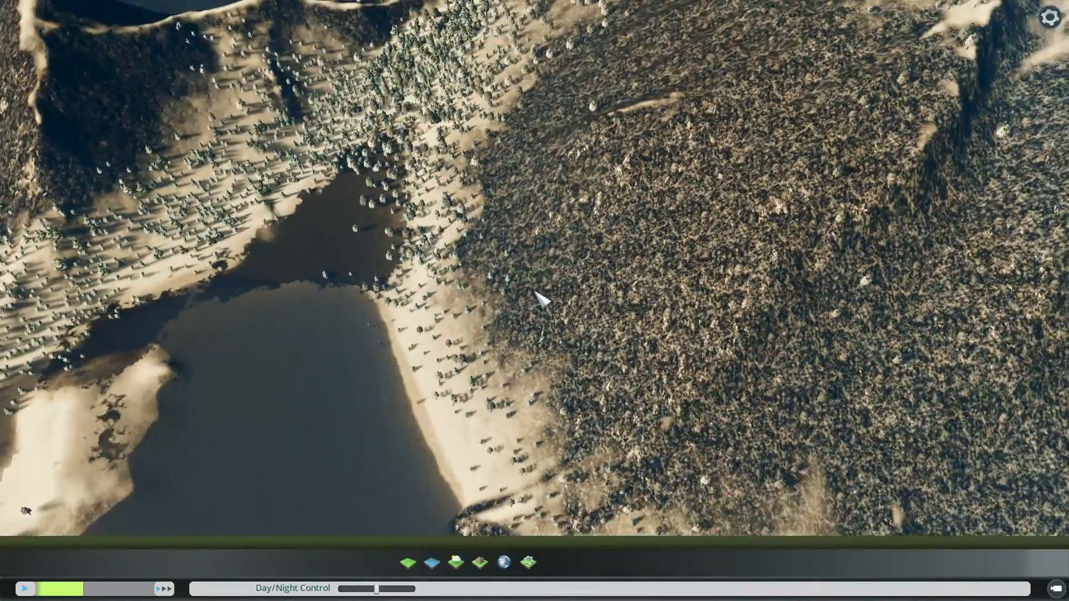
Examine the default dark sand patch by the shore and the cliff texture on the neighbouring mountain slope.
scroll(536, 294, down, 3)
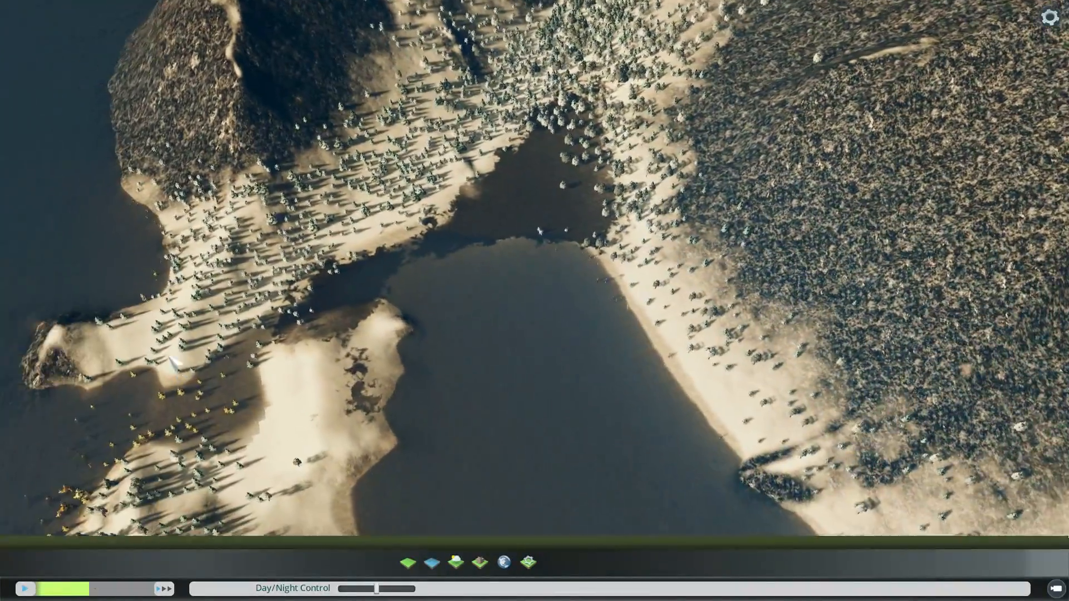
scroll(553, 218, up, 6)
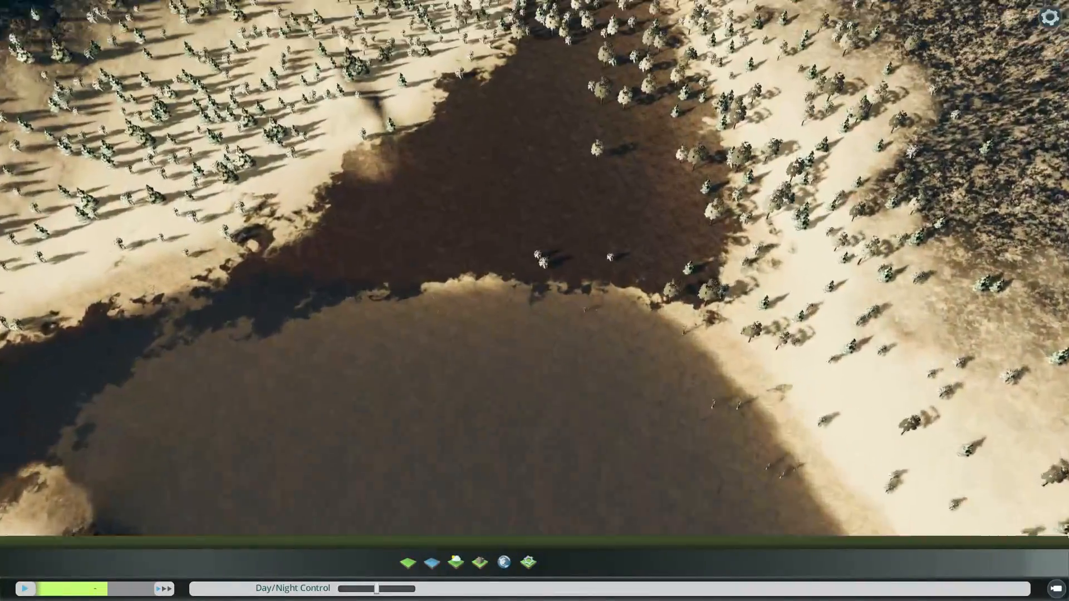
scroll(592, 218, down, 3)
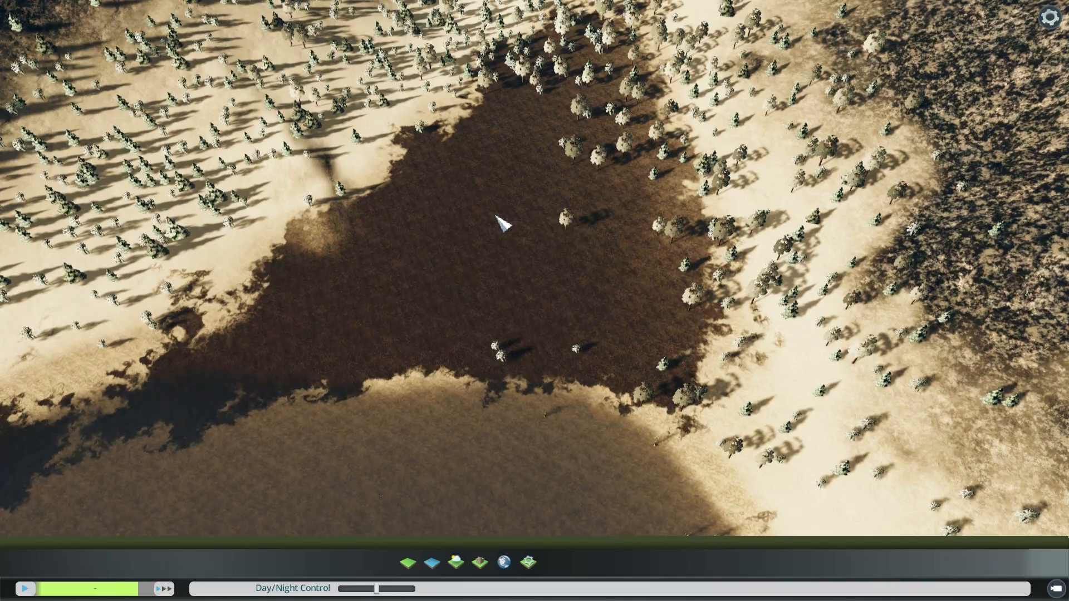
middle_drag(502, 224, 543, 301)
scroll(536, 294, down, 3)
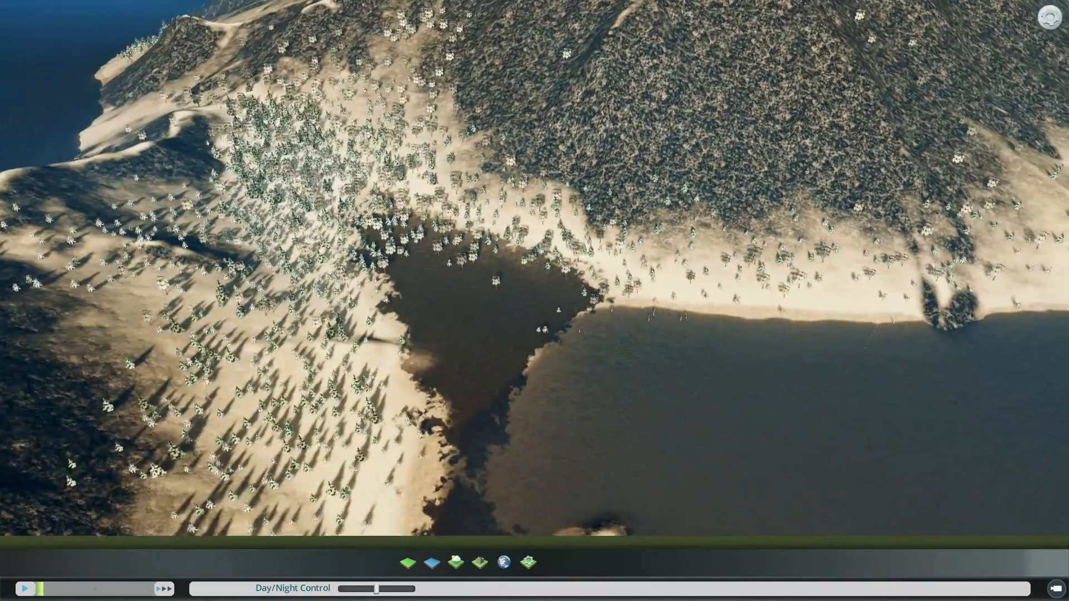
key(w)
key(d)
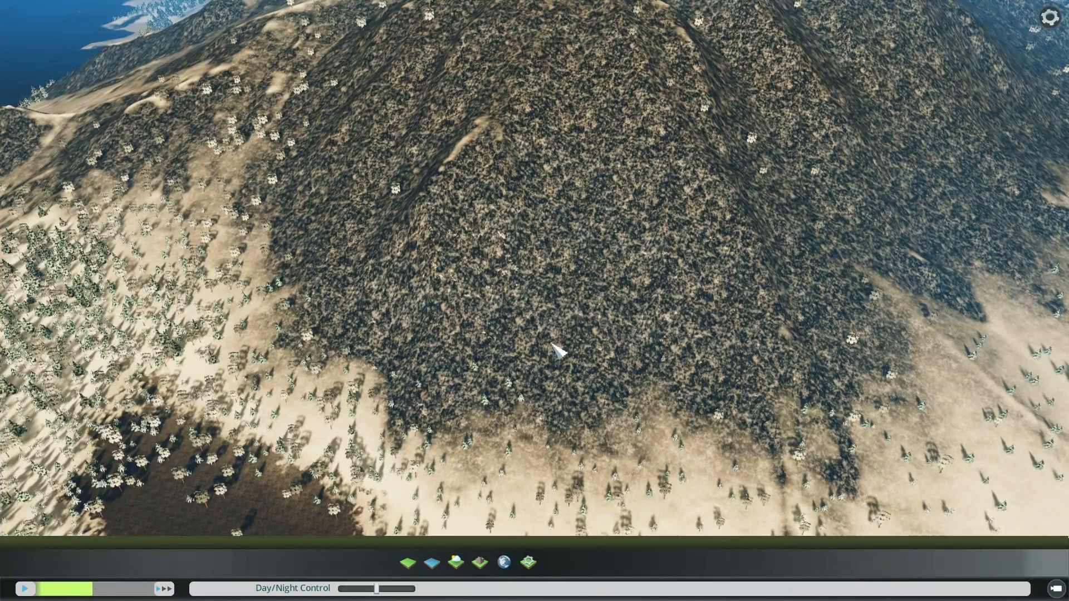
key(w)
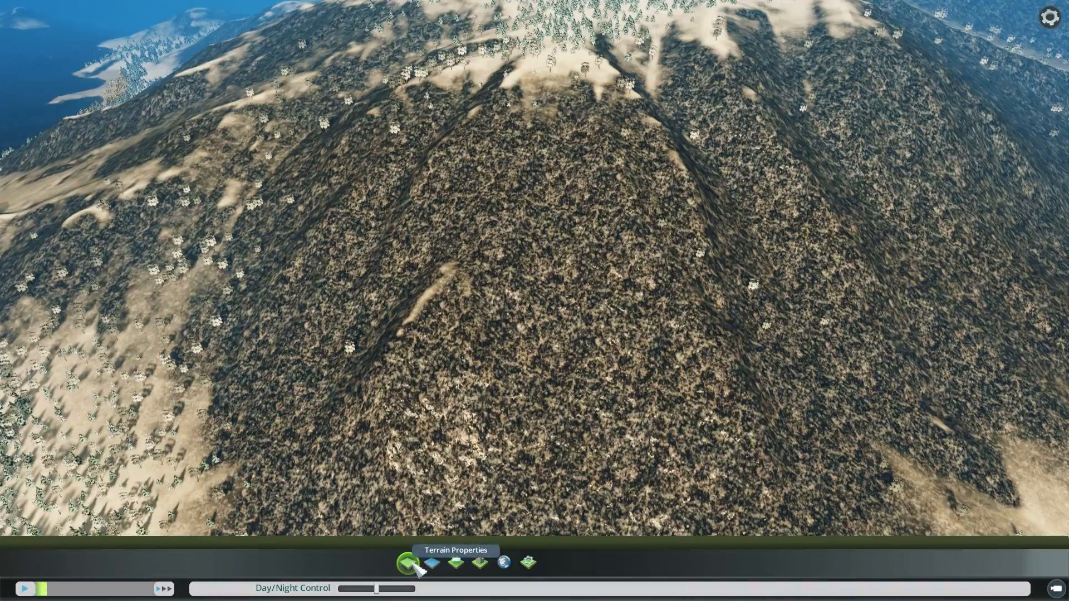
key(s)
key(a)
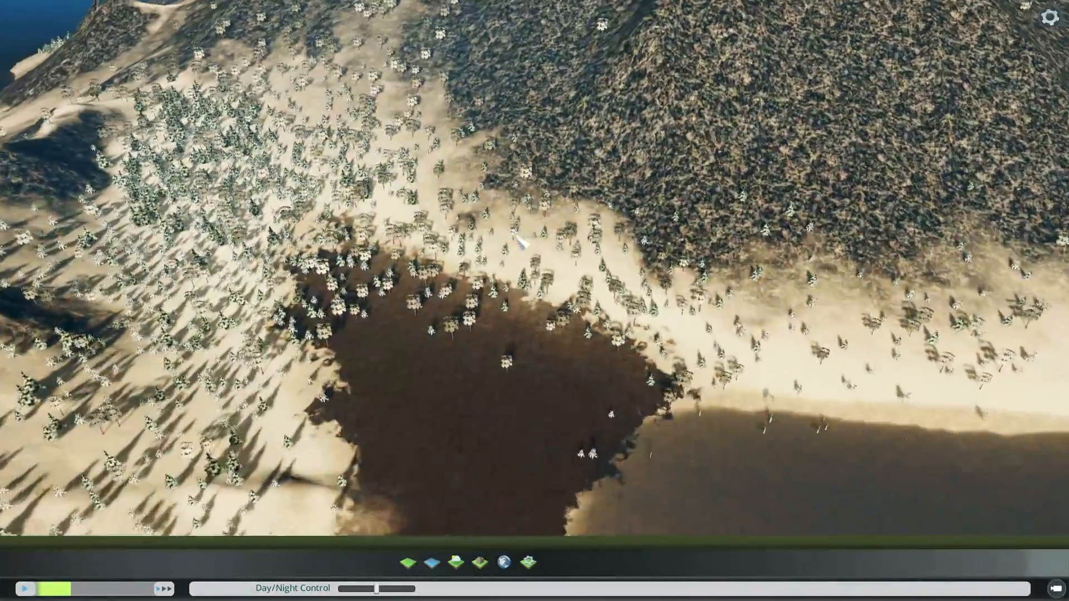
middle_drag(523, 241, 469, 460)
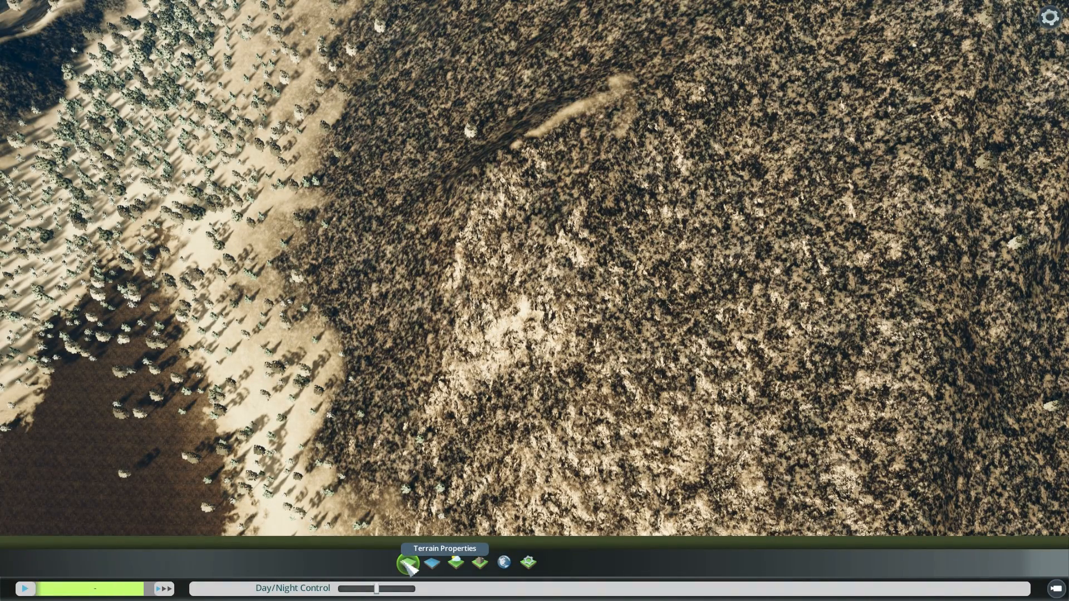
Replace the terrain's cliff diffuse texture with Iceland rock 02_black_snow_1024.png.
click(410, 563)
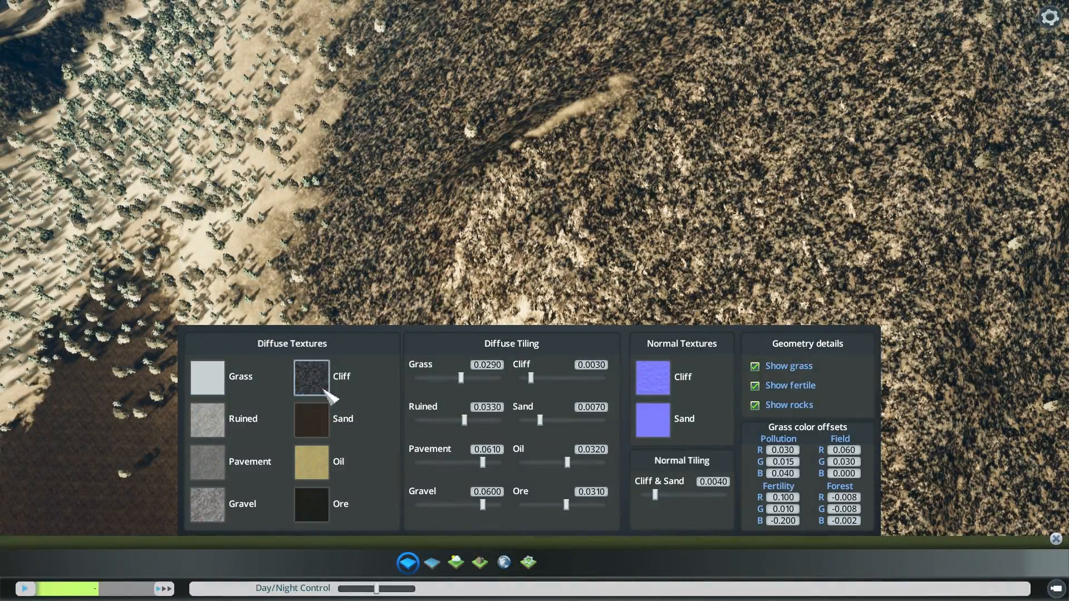
middle_drag(536, 224, 819, 323)
scroll(561, 148, up, 5)
middle_drag(390, 304, 731, 278)
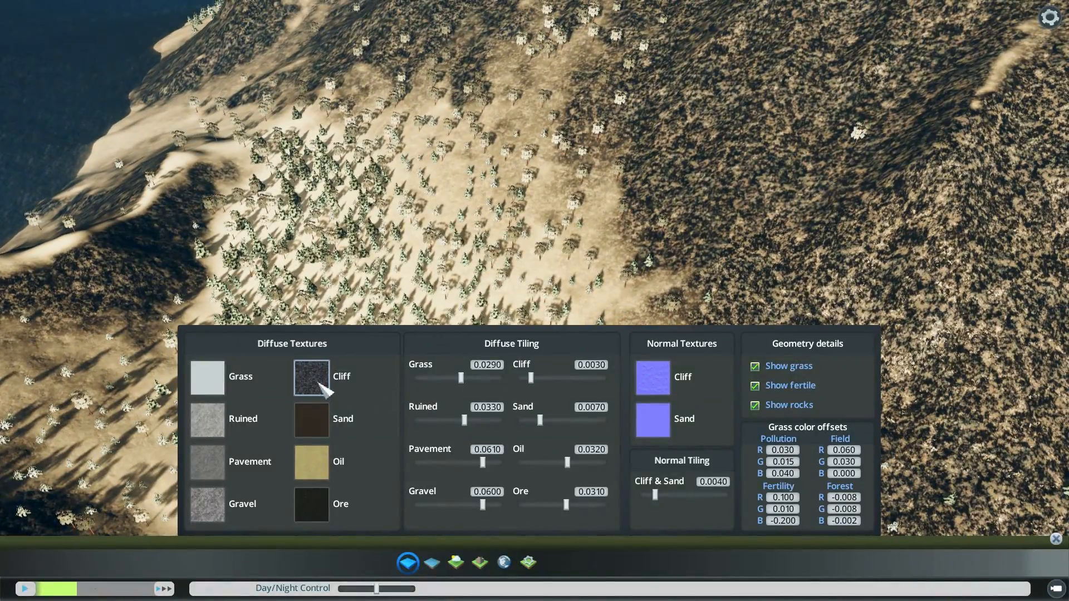
mouse_move(1068, 401)
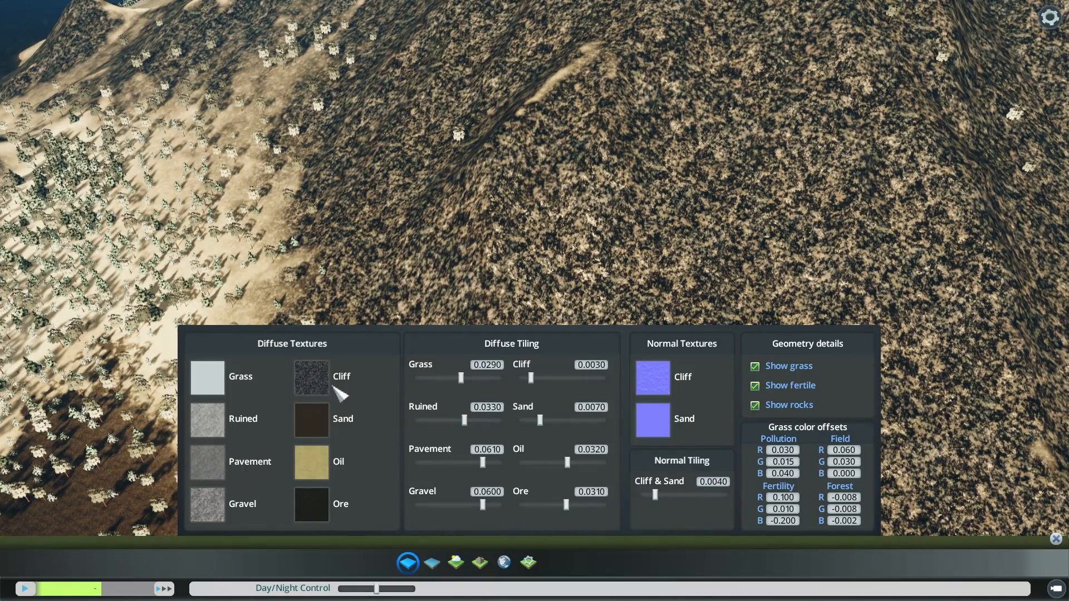
click(321, 388)
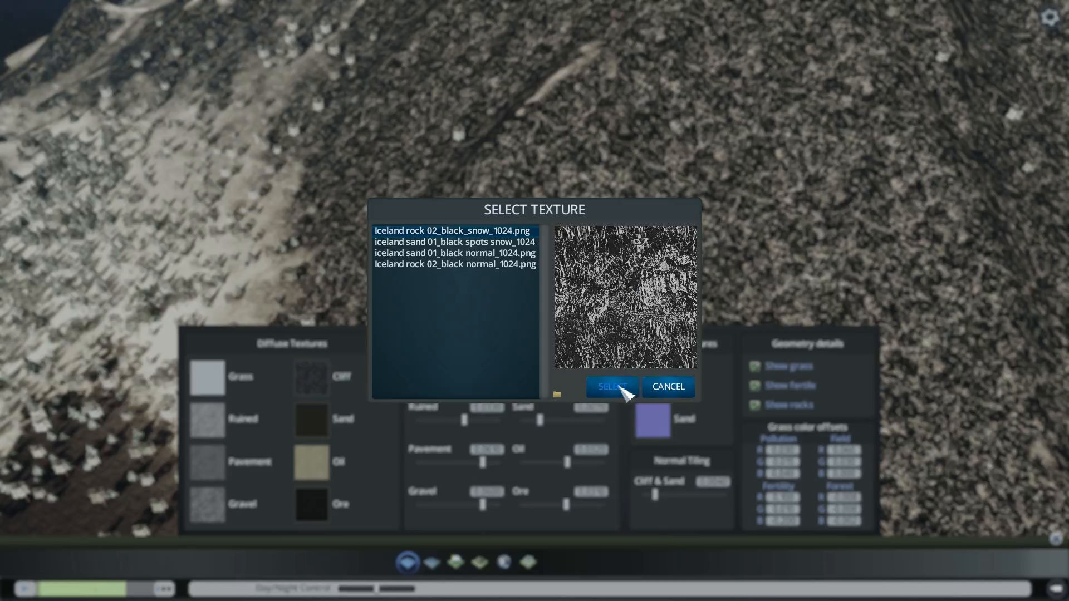
click(627, 385)
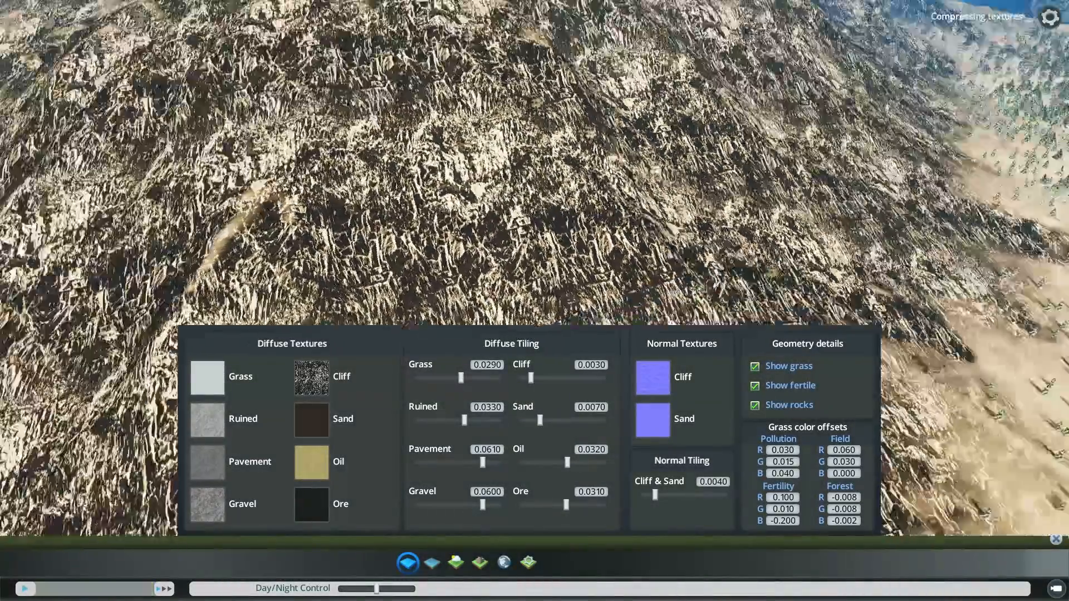
Inspect the new cliff texture on the mountainside, both up close and from a distance.
middle_drag(446, 167, 546, 231)
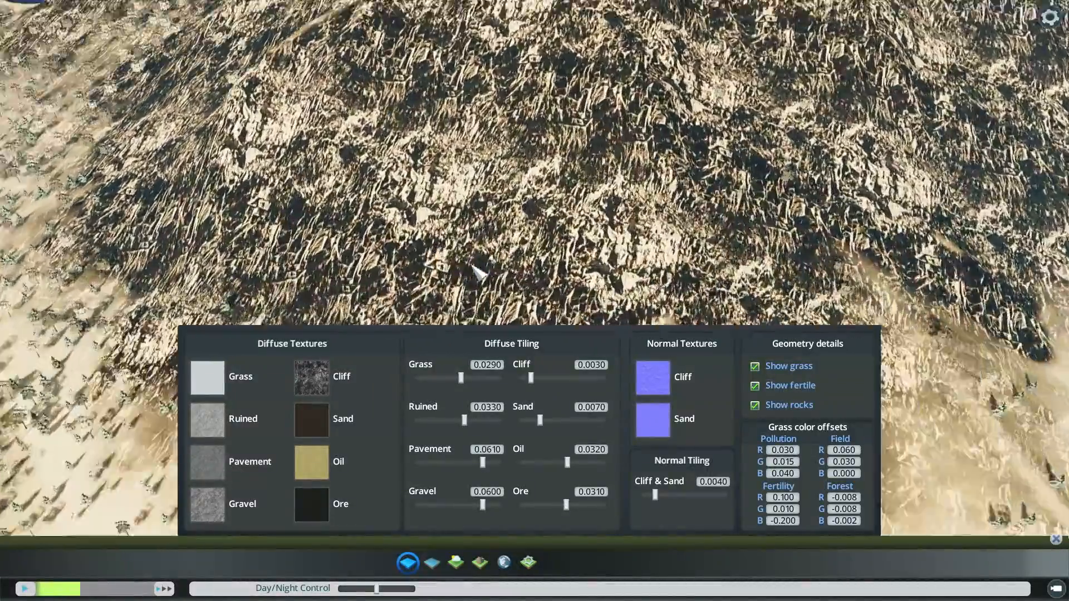
scroll(473, 266, up, 4)
middle_drag(476, 266, 513, 122)
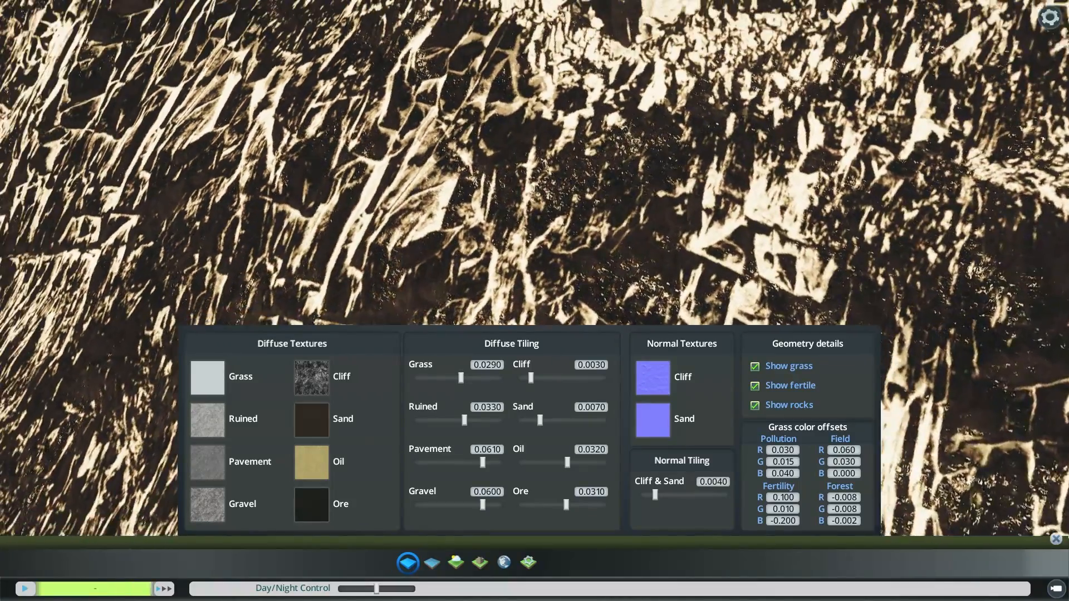
middle_drag(512, 123, 484, 125)
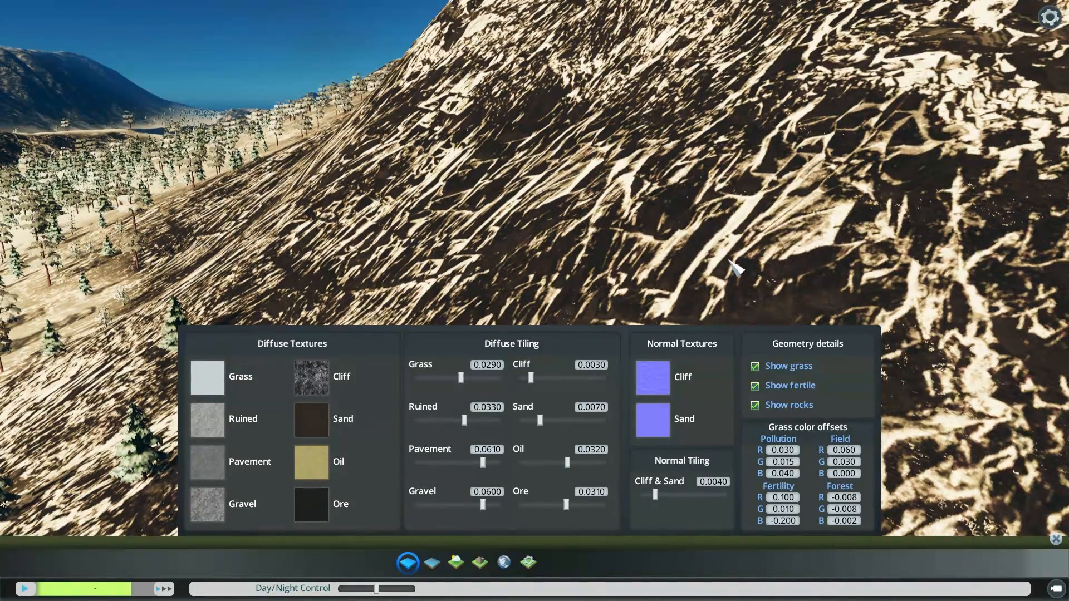
scroll(573, 285, down, 5)
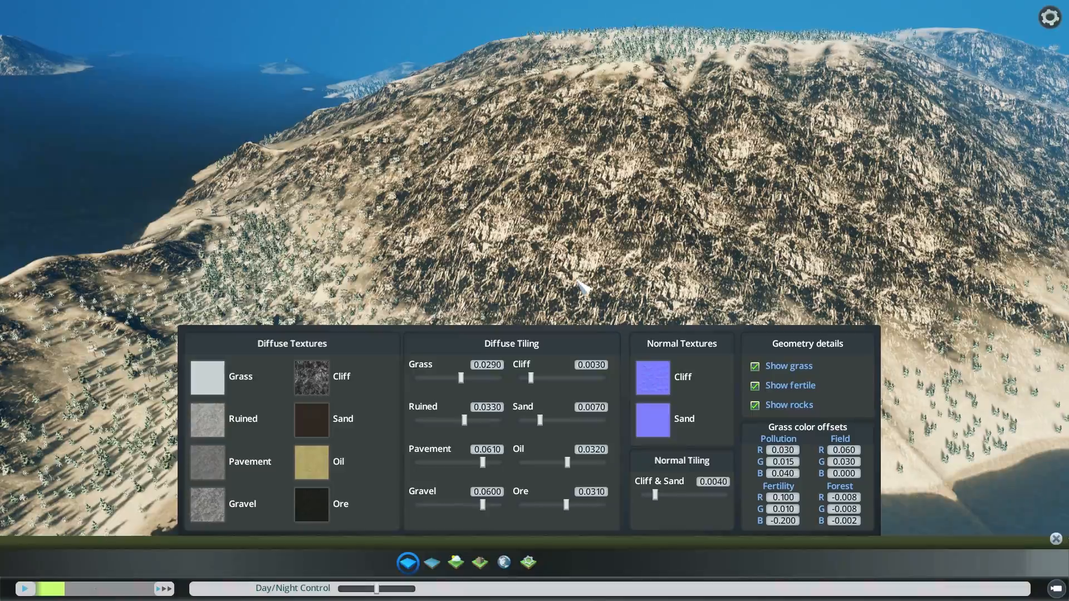
Examine how the cliff texture repeats across the mountainside, close to the rock and from farther away.
scroll(646, 223, up, 5)
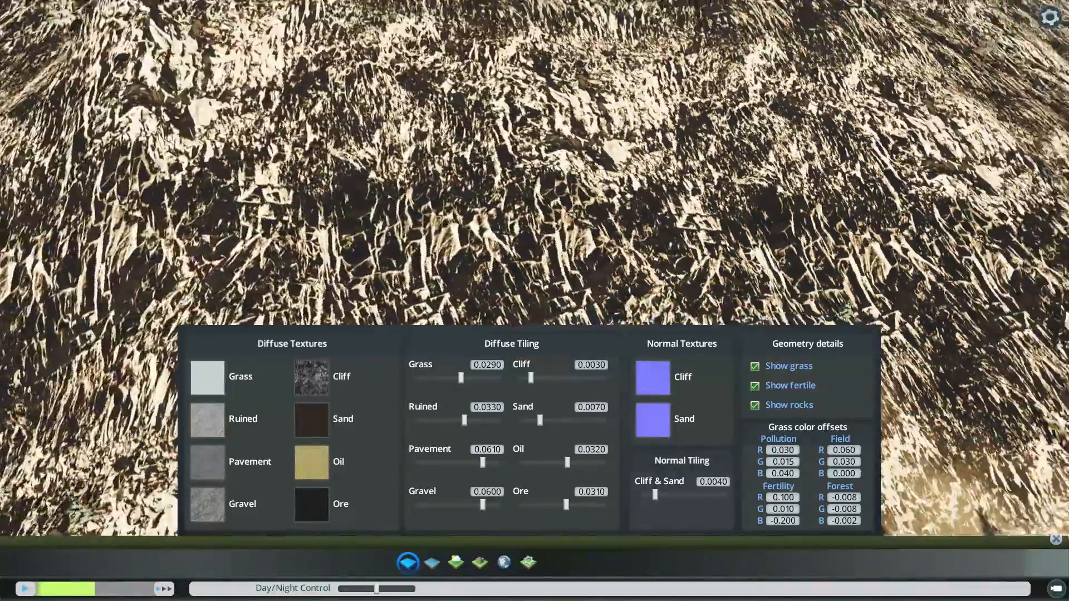
middle_drag(585, 213, 596, 170)
scroll(584, 213, up, 5)
scroll(622, 291, down, 5)
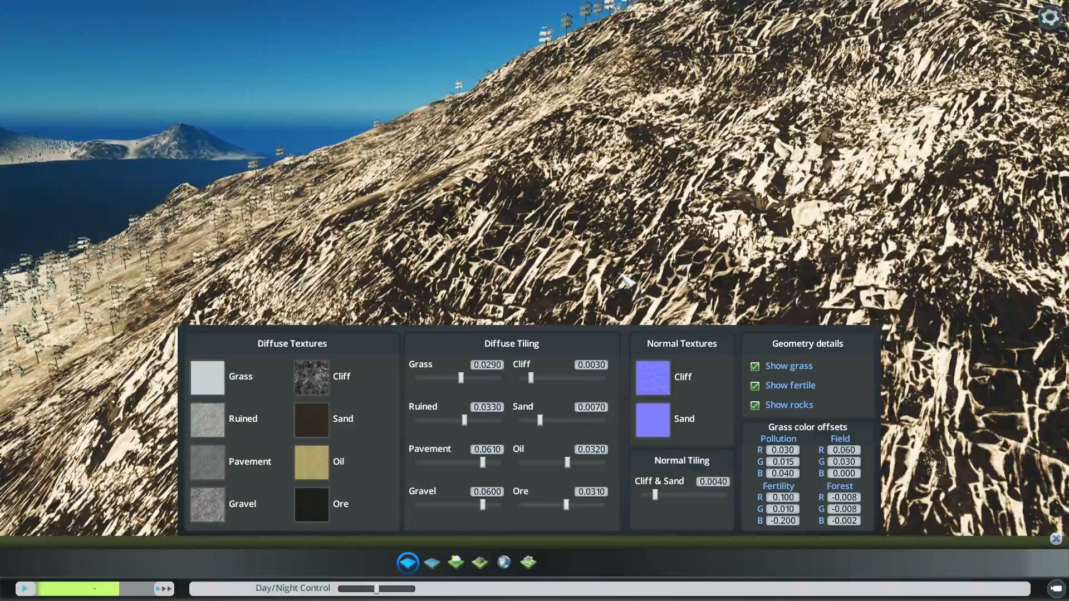
middle_drag(621, 288, 533, 281)
scroll(536, 276, down, 8)
scroll(611, 322, up, 5)
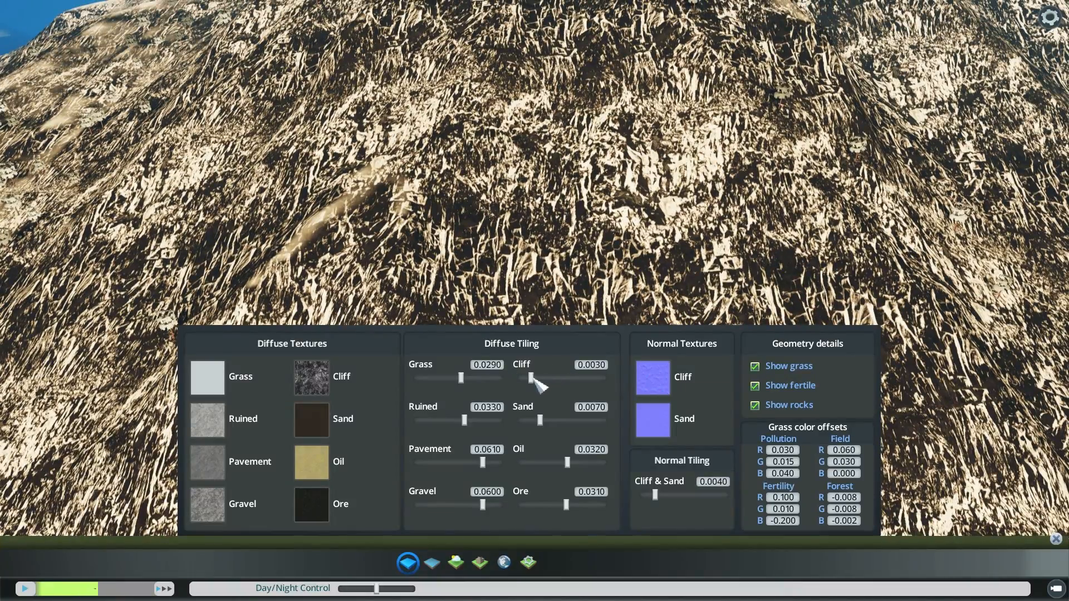
scroll(537, 387, down, 5)
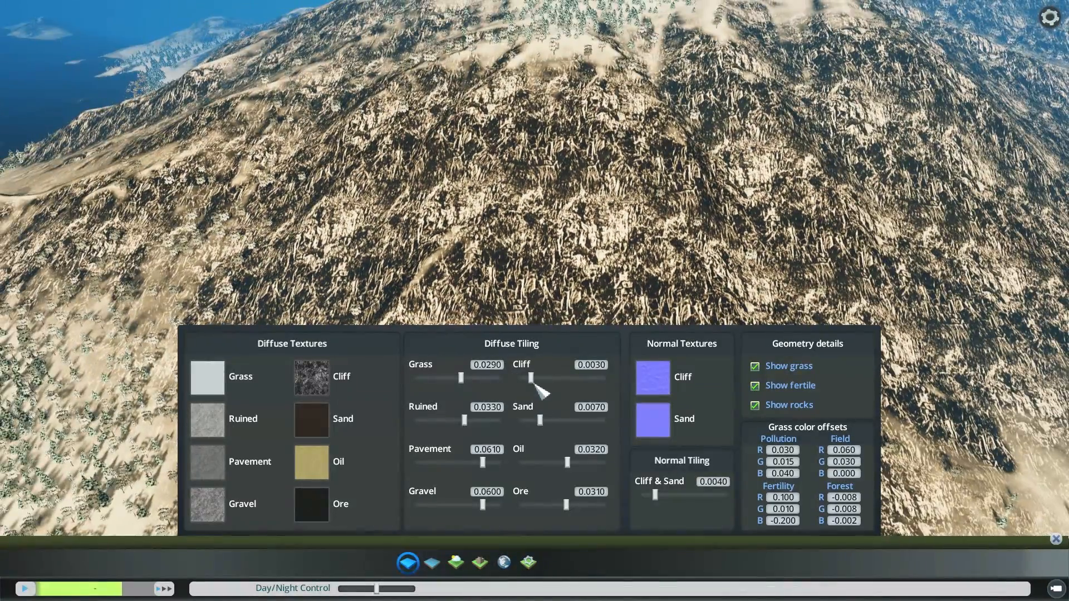
Set the diffuse tiling of the cliff texture to 0.0025.
mouse_move(531, 378)
mouse_down()
mouse_move(600, 383)
mouse_move(534, 382)
mouse_up()
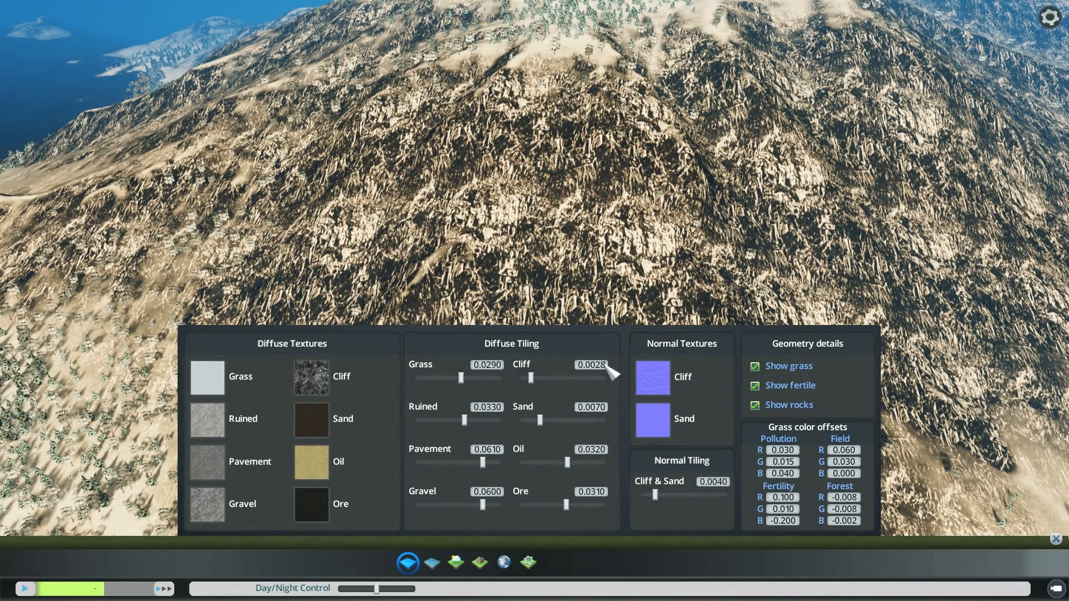
text(5)
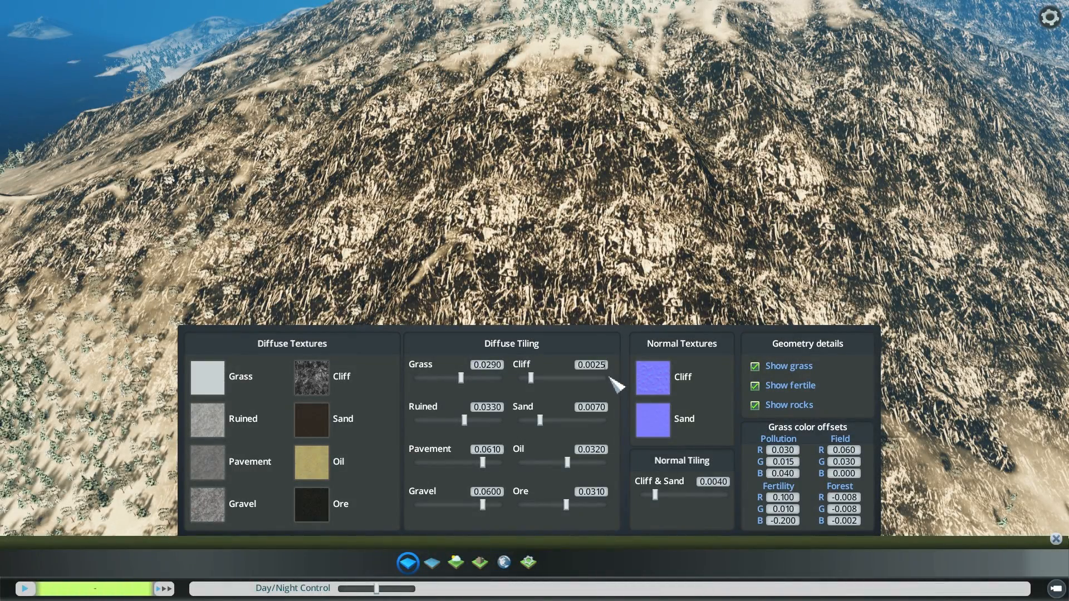
key(Return)
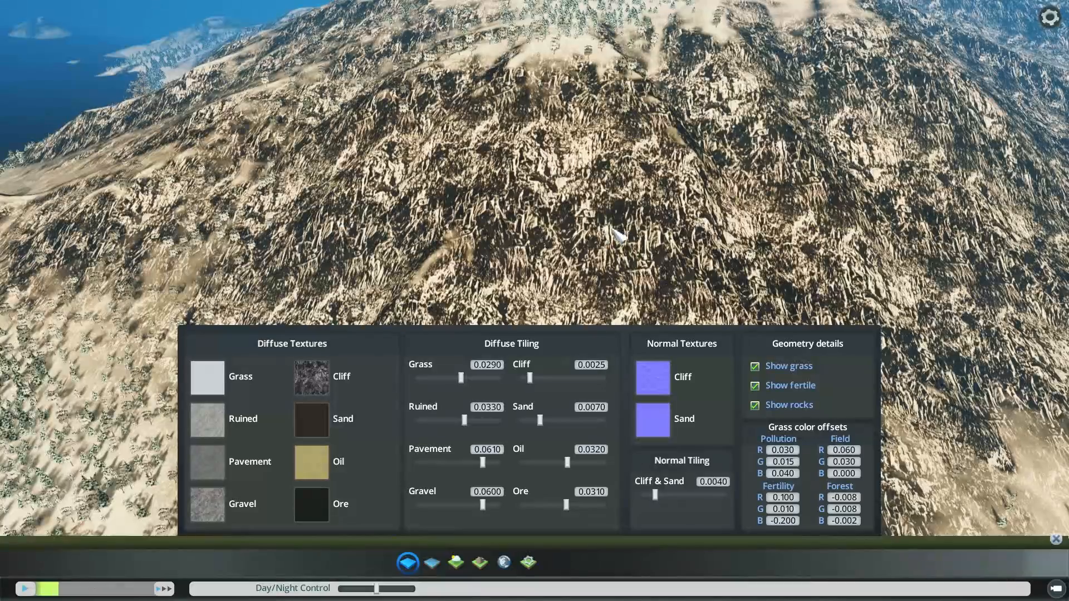
Inspect the retiled cliff texture up close, along with the dark sand patch in the forested valley below it.
middle_drag(616, 233, 540, 251)
scroll(542, 293, up, 4)
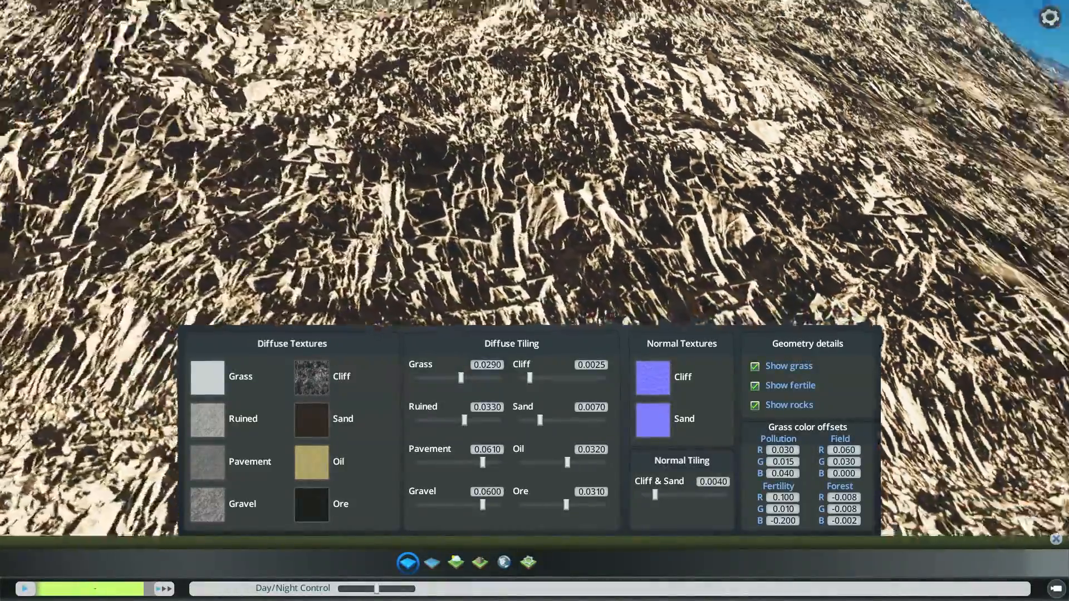
middle_drag(535, 223, 412, 234)
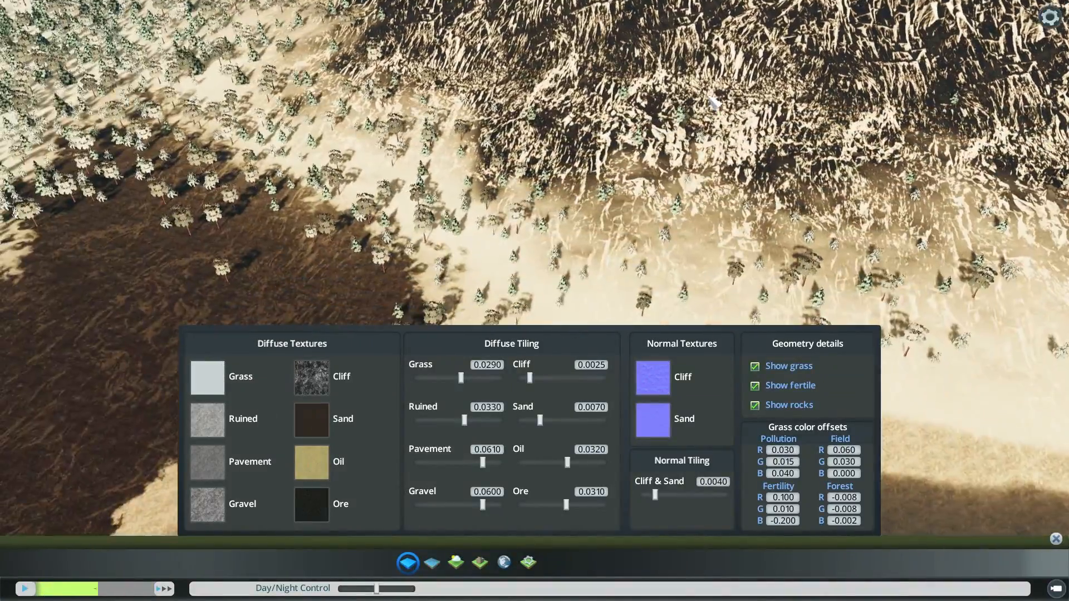
middle_drag(76, 537, 212, 513)
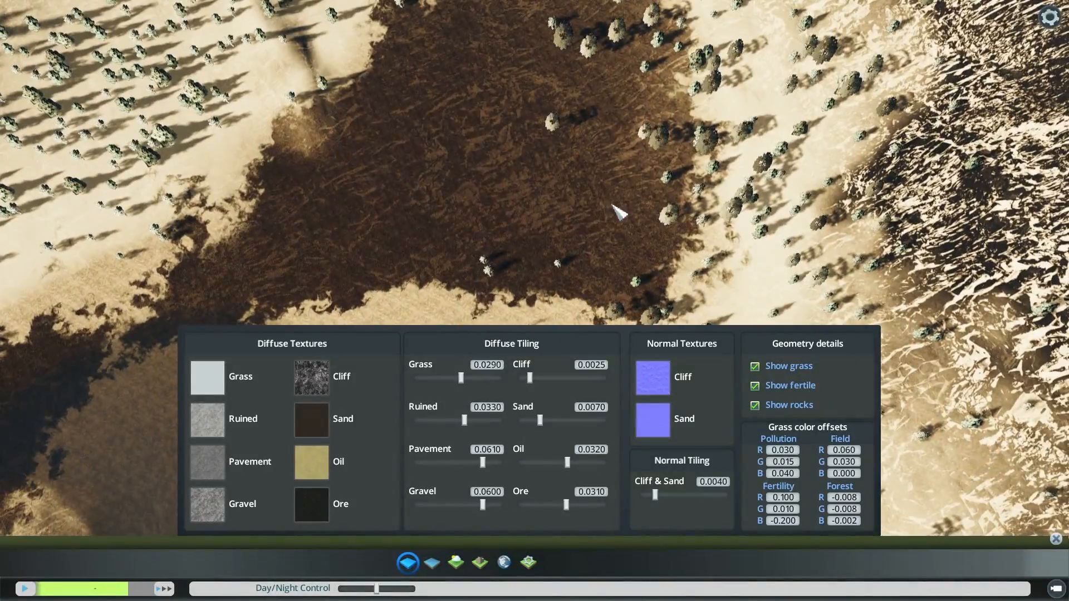
scroll(618, 210, up, 5)
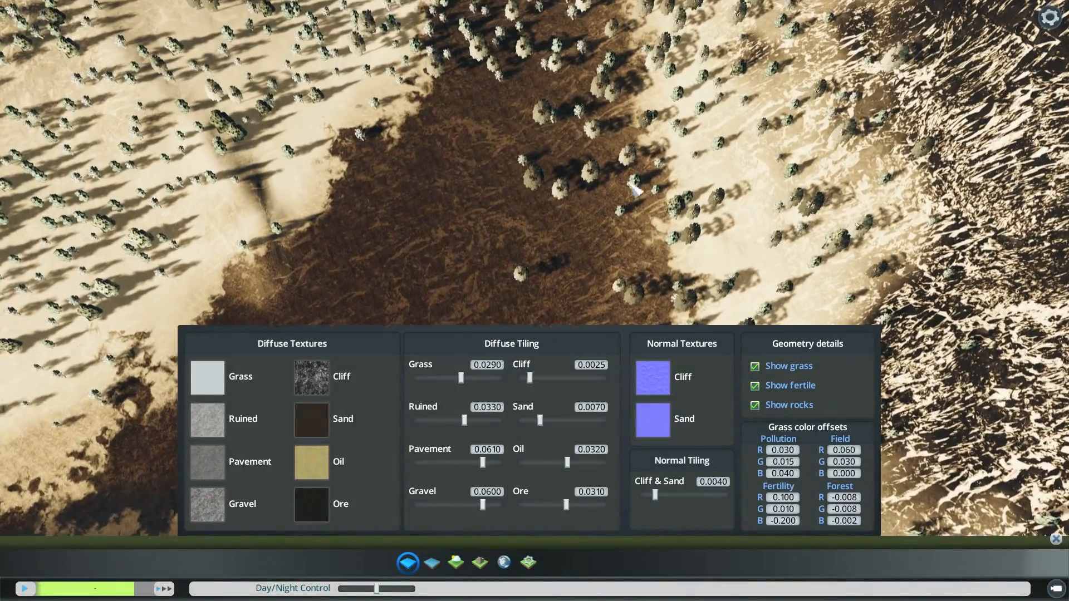
middle_drag(627, 205, 644, 124)
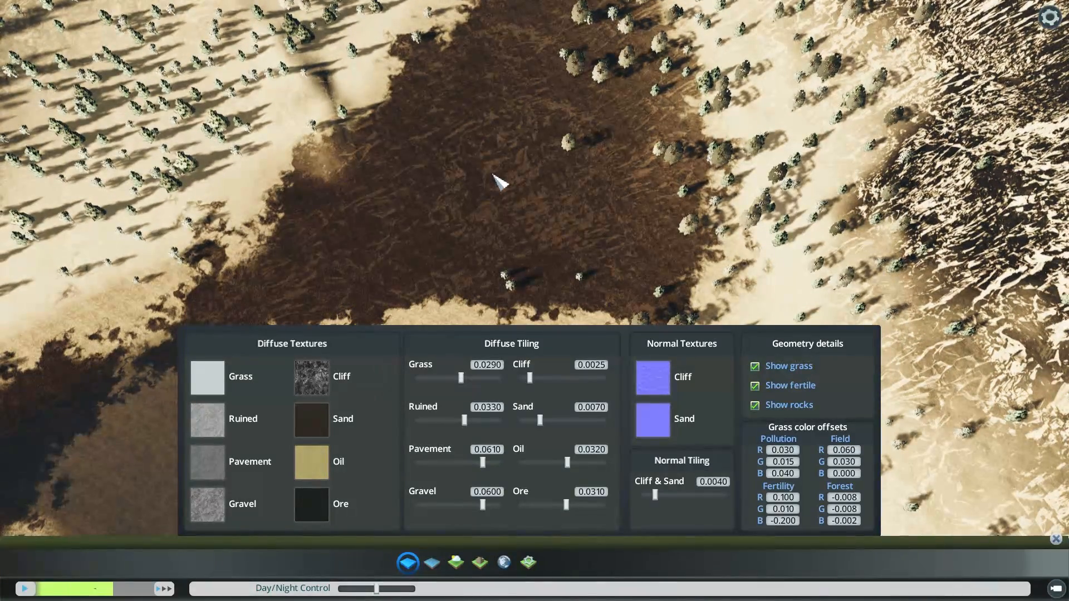
middle_drag(552, 222, 556, 133)
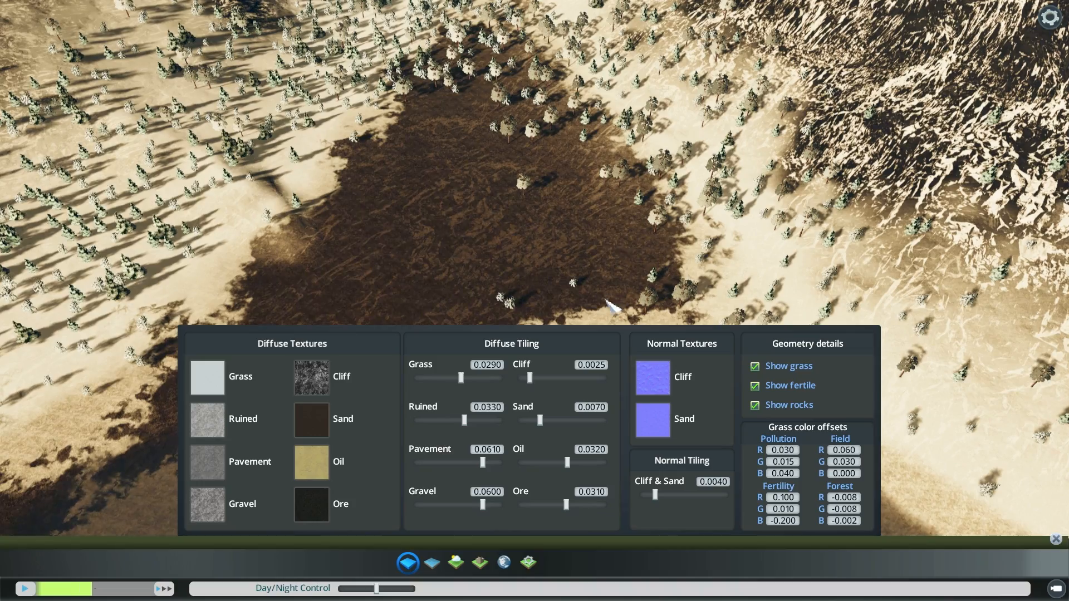
scroll(622, 253, up, 5)
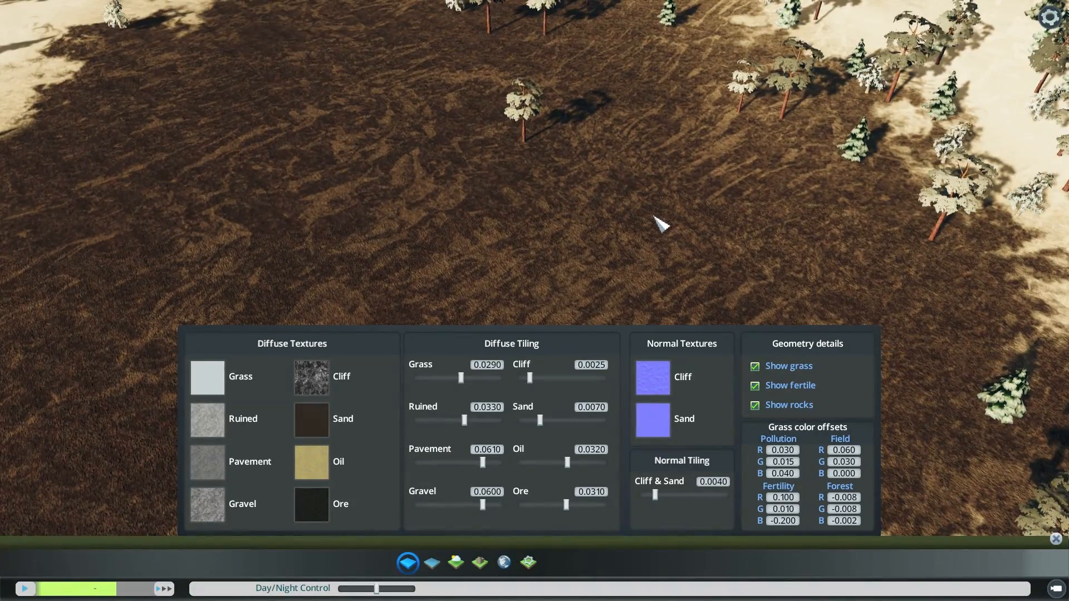
middle_drag(654, 217, 611, 270)
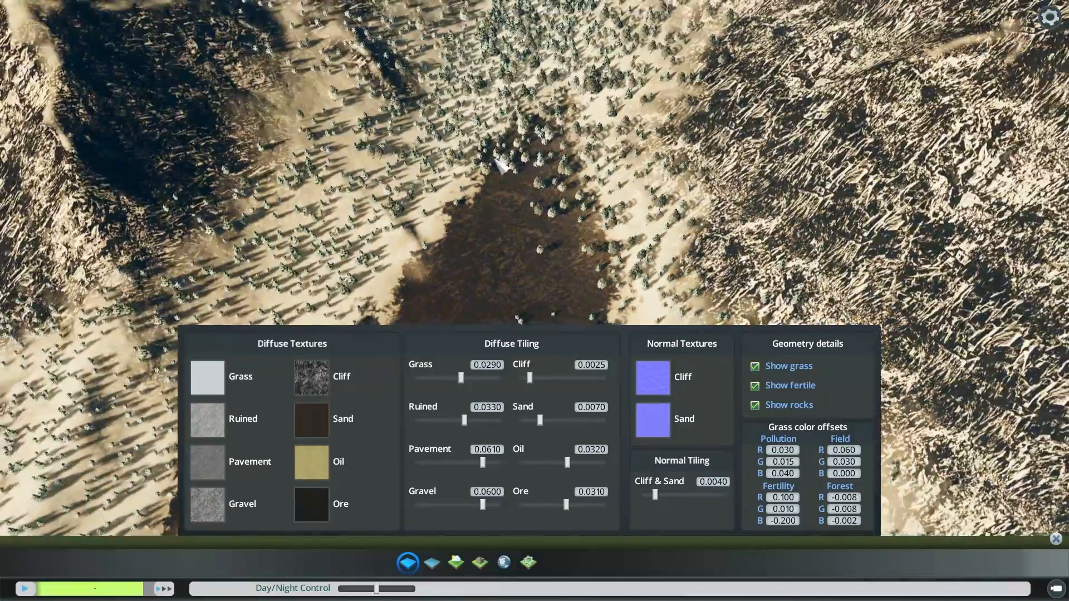
Compare the dark sand patch by the shore with the adjoining rocky slope, from above and up close.
scroll(590, 237, down, 2)
key(s)
scroll(613, 250, up, 3)
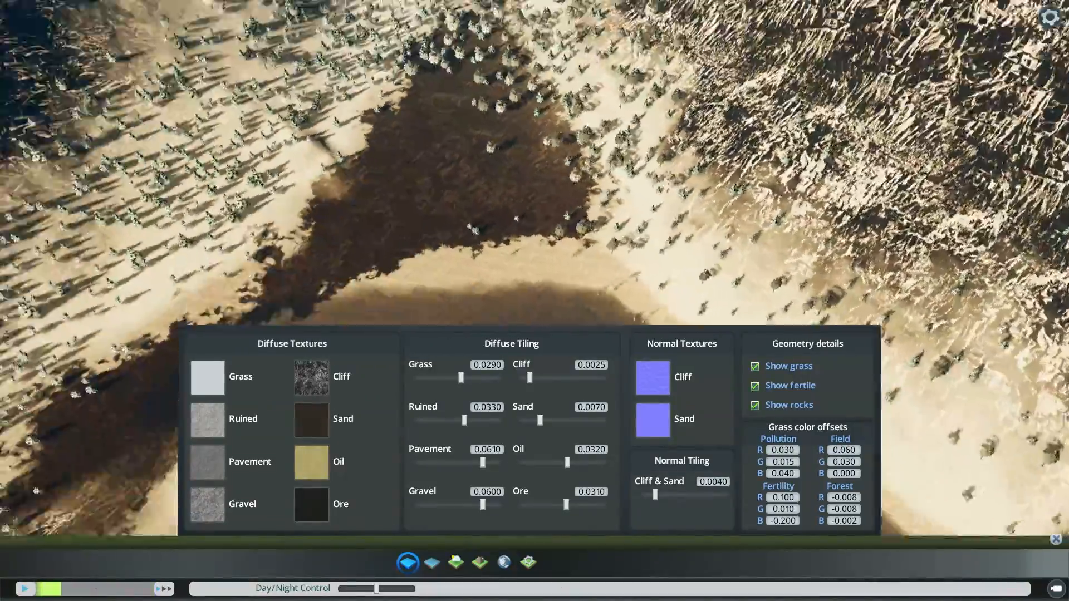
middle_drag(744, 72, 684, 39)
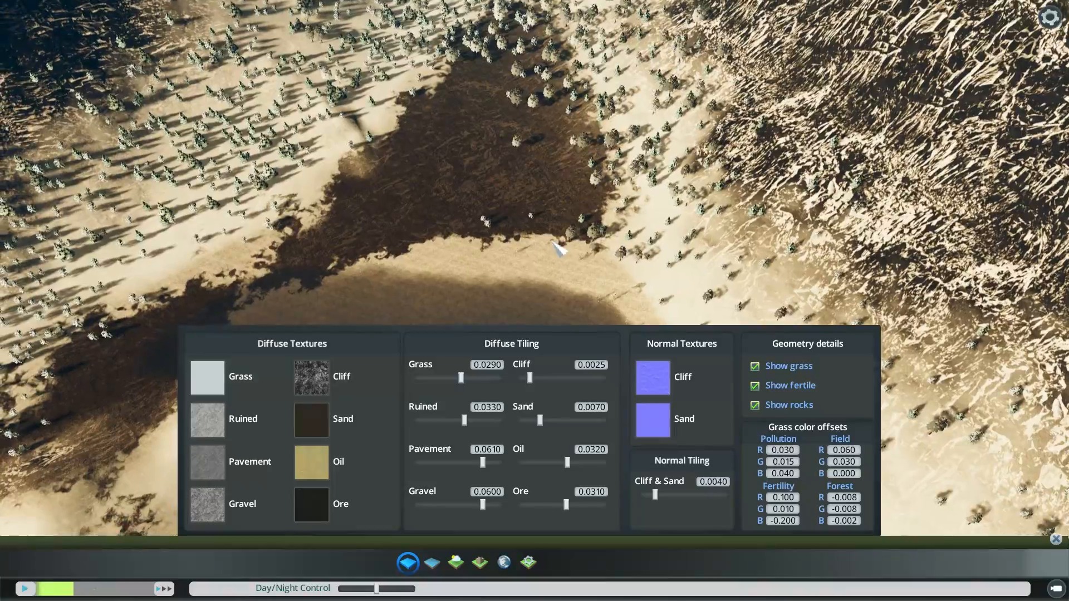
mouse_move(1068, 44)
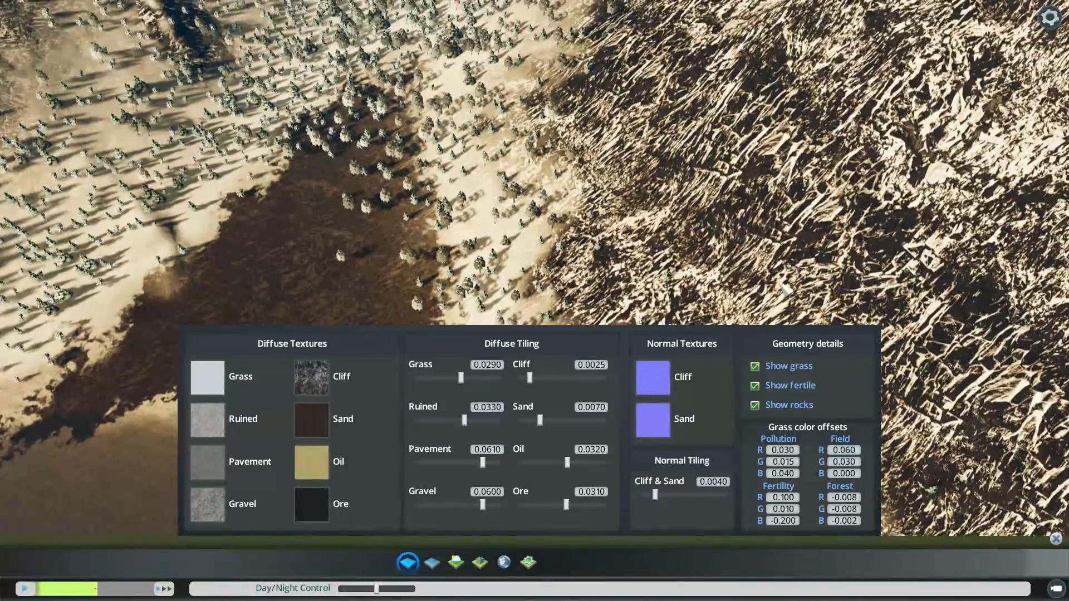
middle_drag(783, 287, 604, 239)
scroll(509, 136, up, 5)
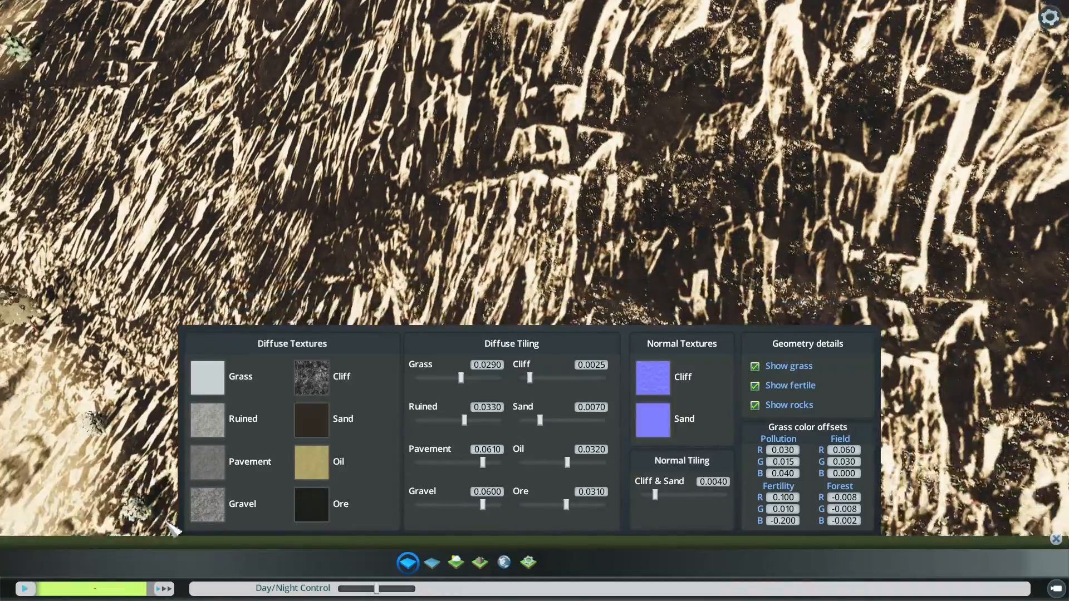
scroll(169, 524, down, 5)
Replace the terrain's sand diffuse texture with iceland sand 01_black spots snow_1024.
mouse_move(1, 599)
scroll(1, 599, up, 3)
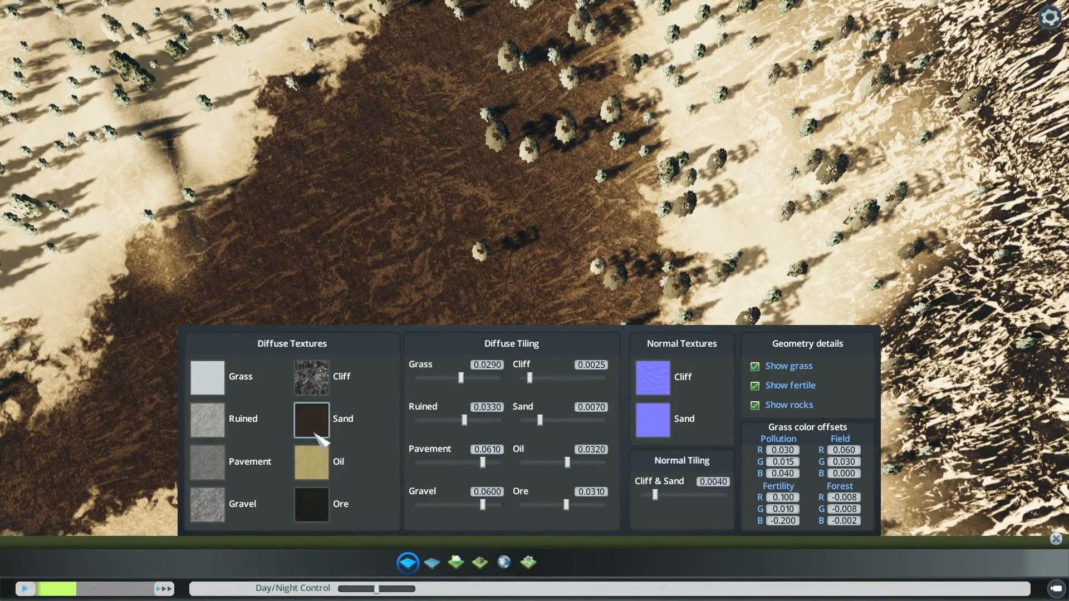
middle_drag(521, 222, 487, 417)
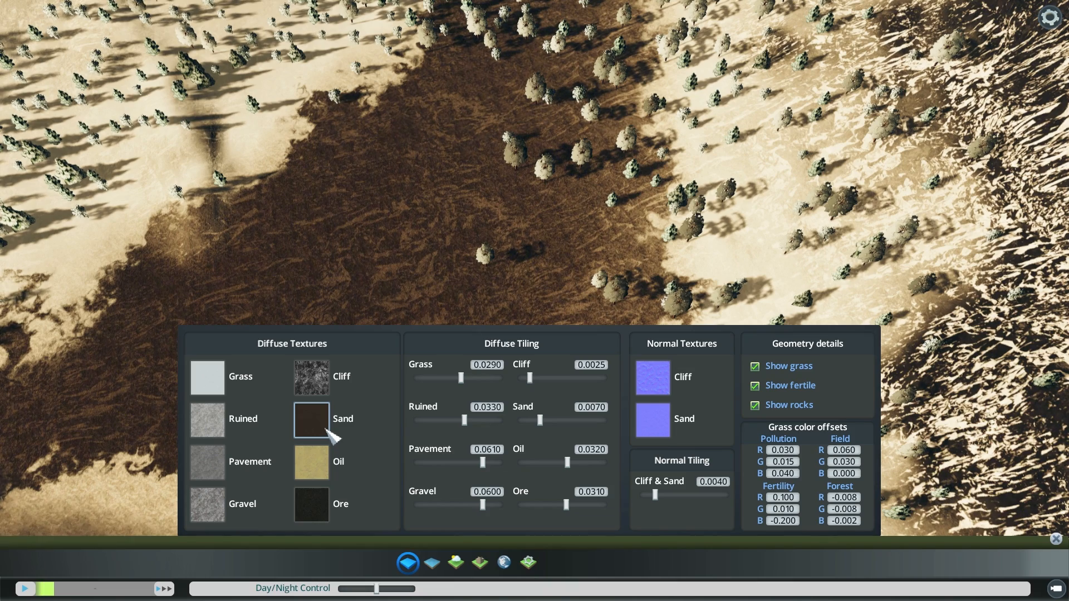
click(327, 429)
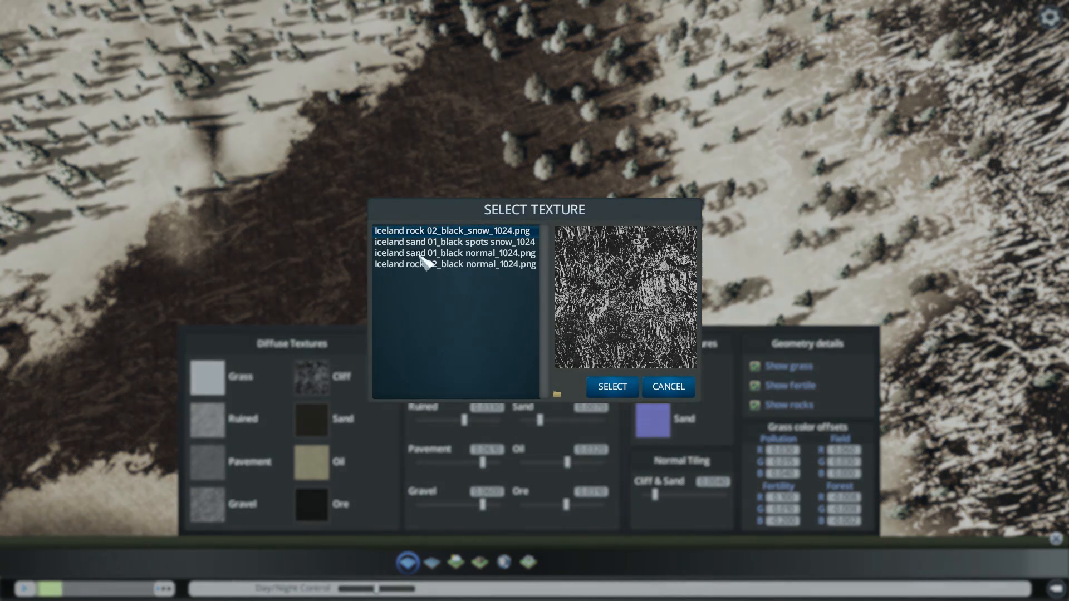
click(470, 253)
click(467, 243)
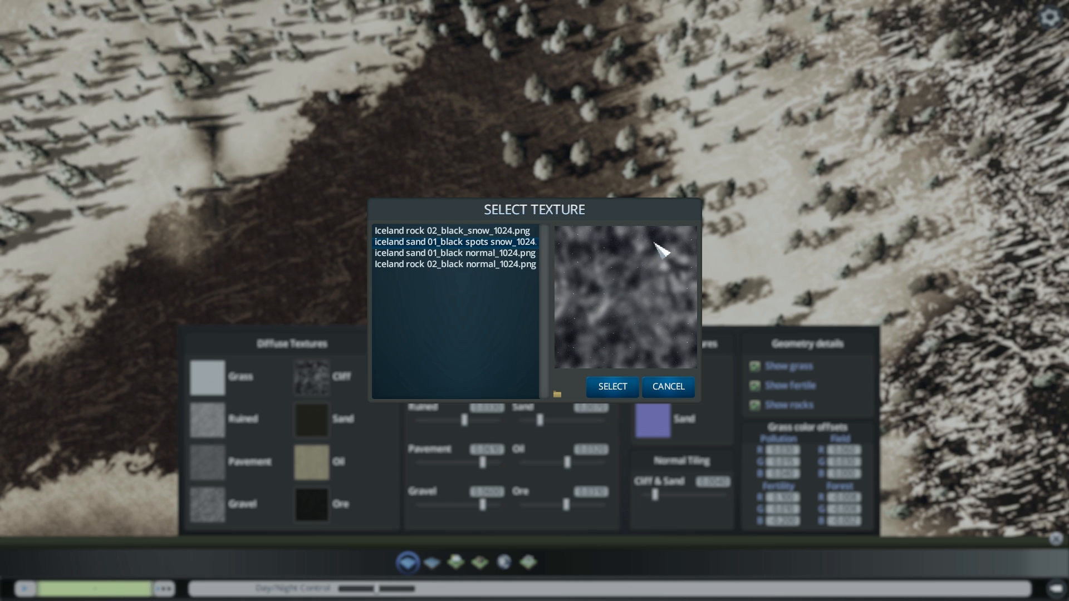
click(610, 388)
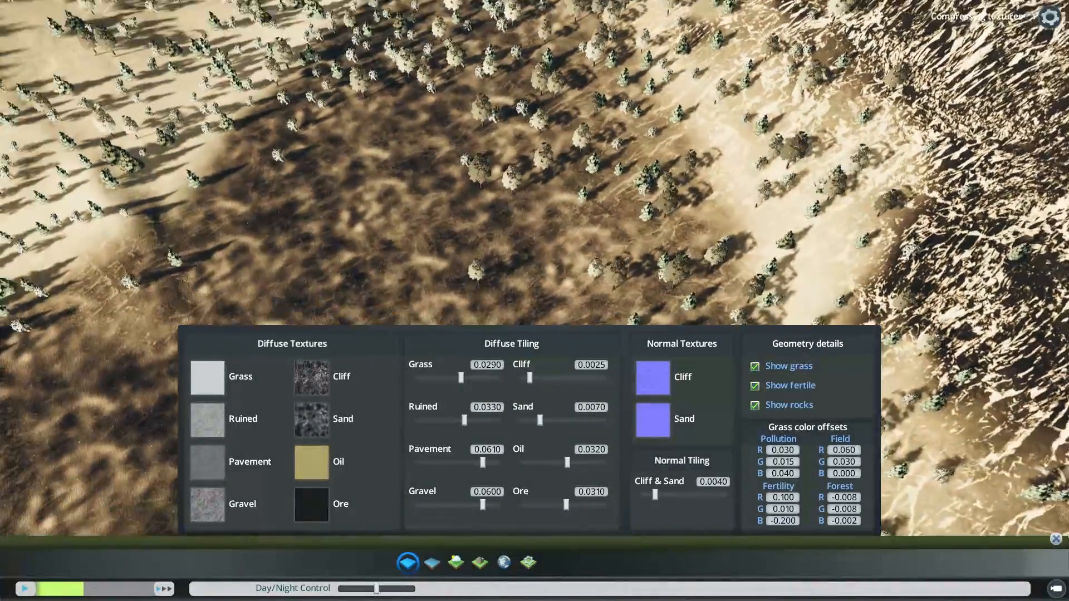
Set the diffuse tiling of the new sand texture to 0.0025.
middle_drag(534, 161, 584, 281)
scroll(583, 283, up, 5)
scroll(580, 274, down, 3)
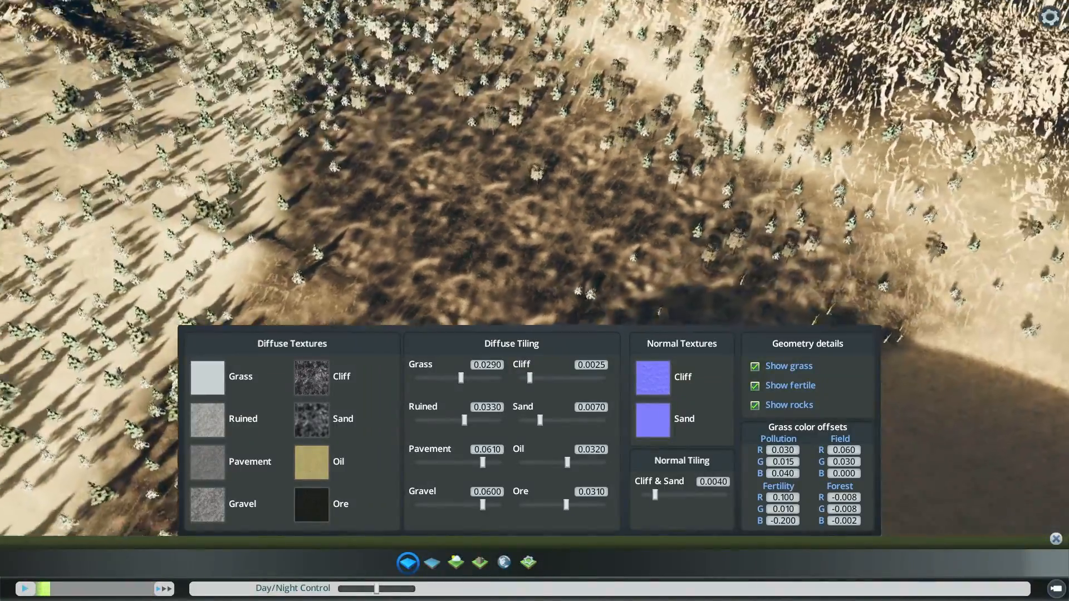
middle_drag(663, 253, 604, 278)
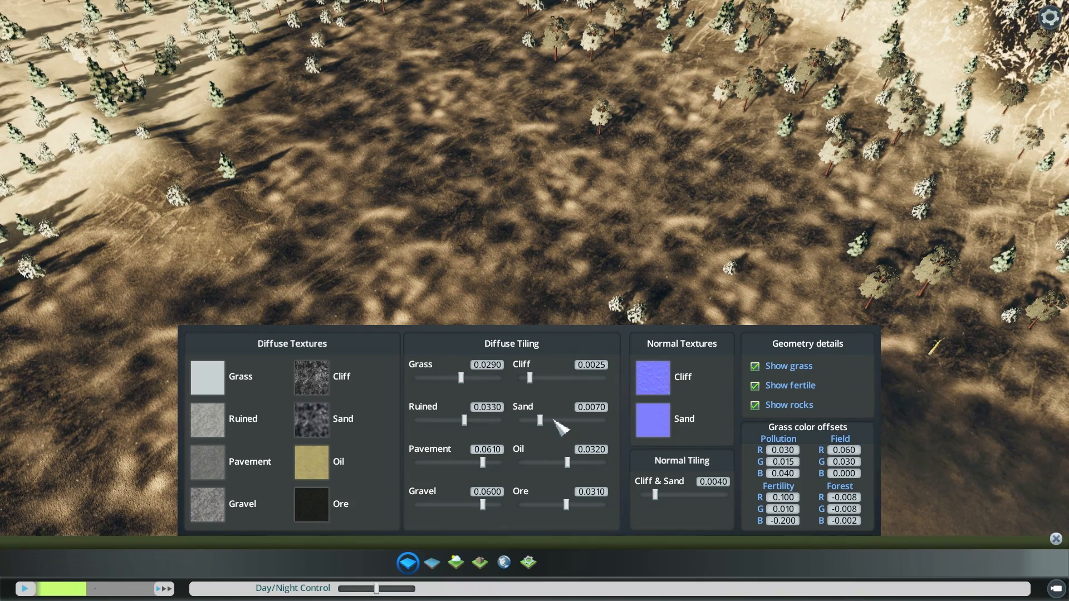
drag(593, 407, 608, 409)
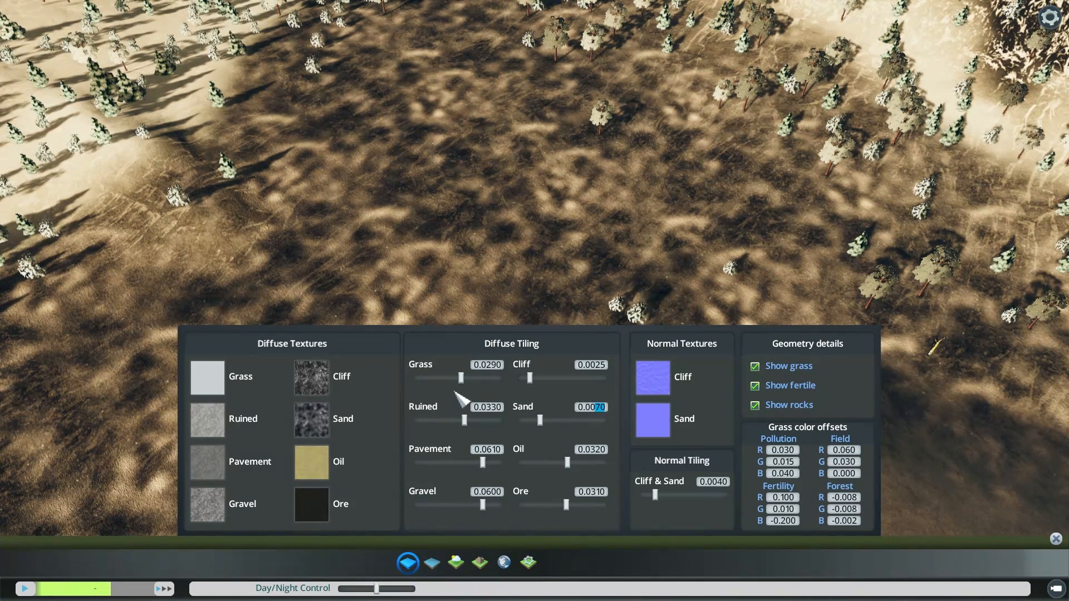
text(25)
key(Return)
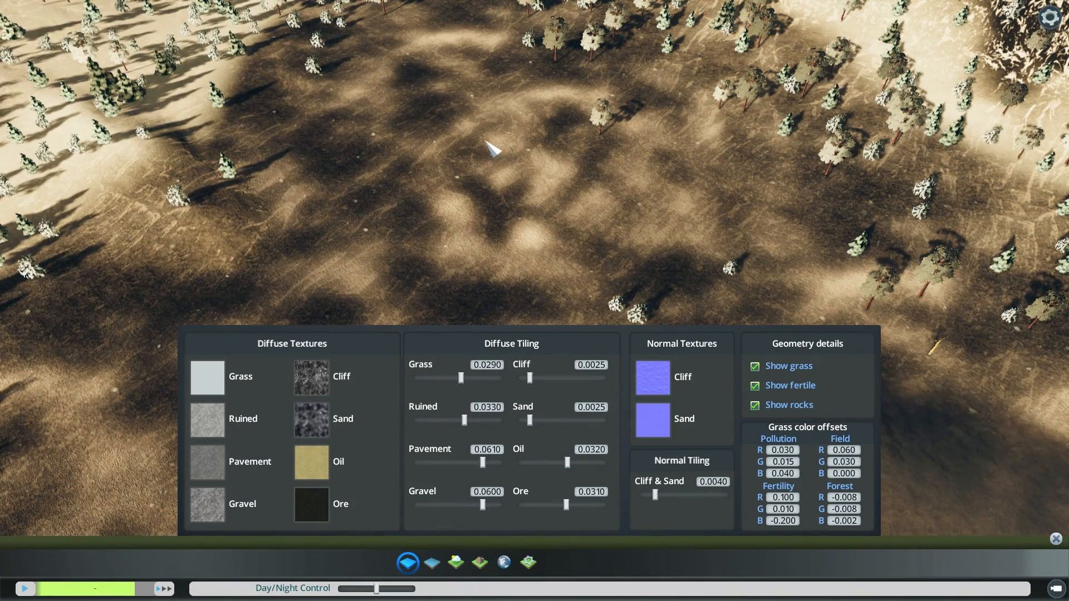
Inspect the retiled sand patch near the shore and the cliff texture's surface detail on the mountain.
scroll(618, 259, up, 5)
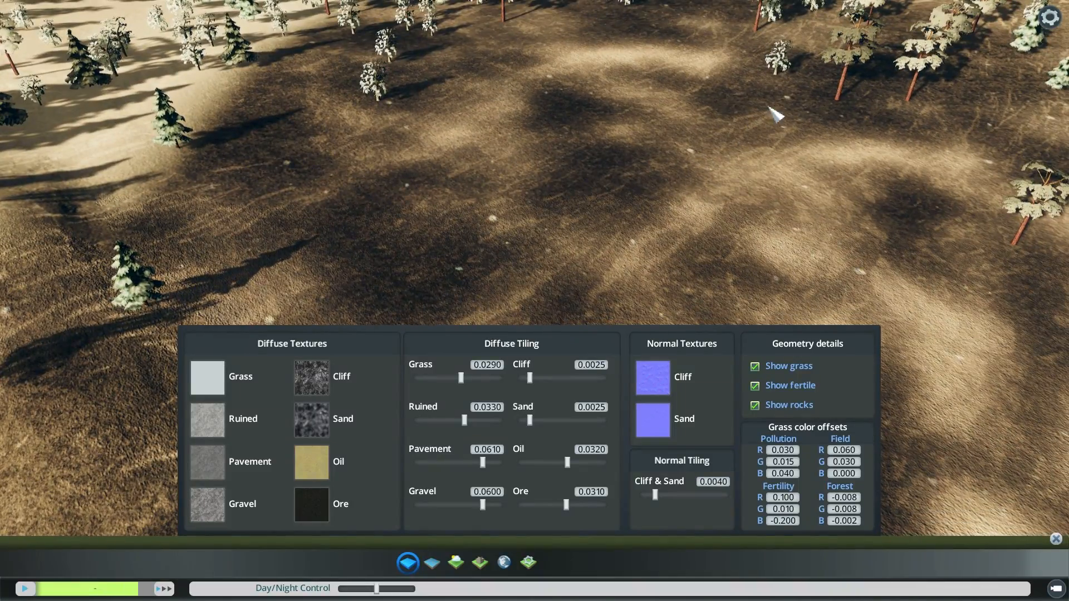
scroll(712, 137, down, 3)
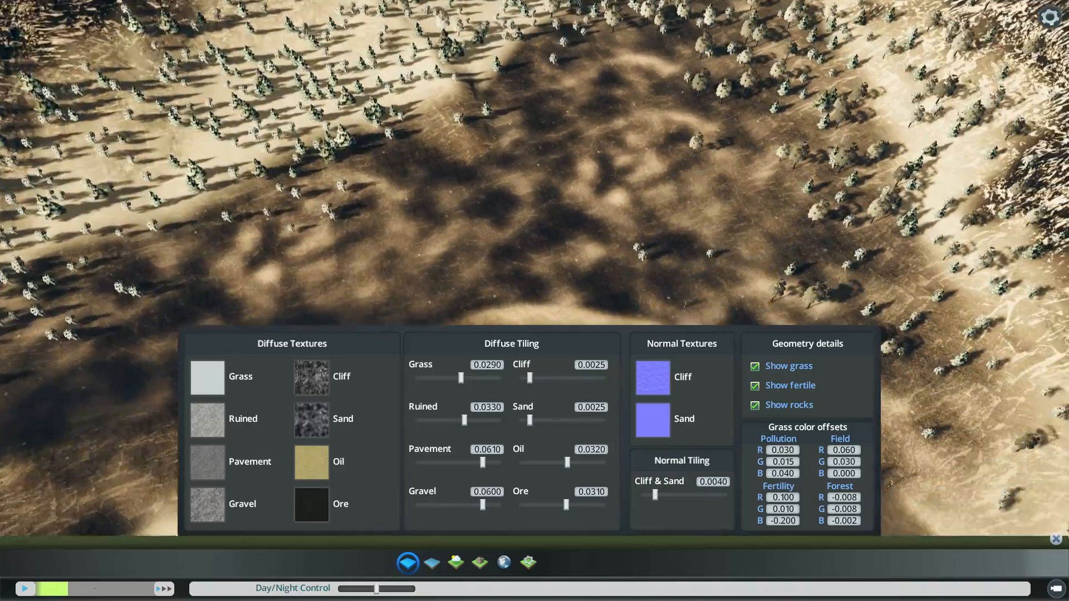
middle_drag(549, 344, 586, 349)
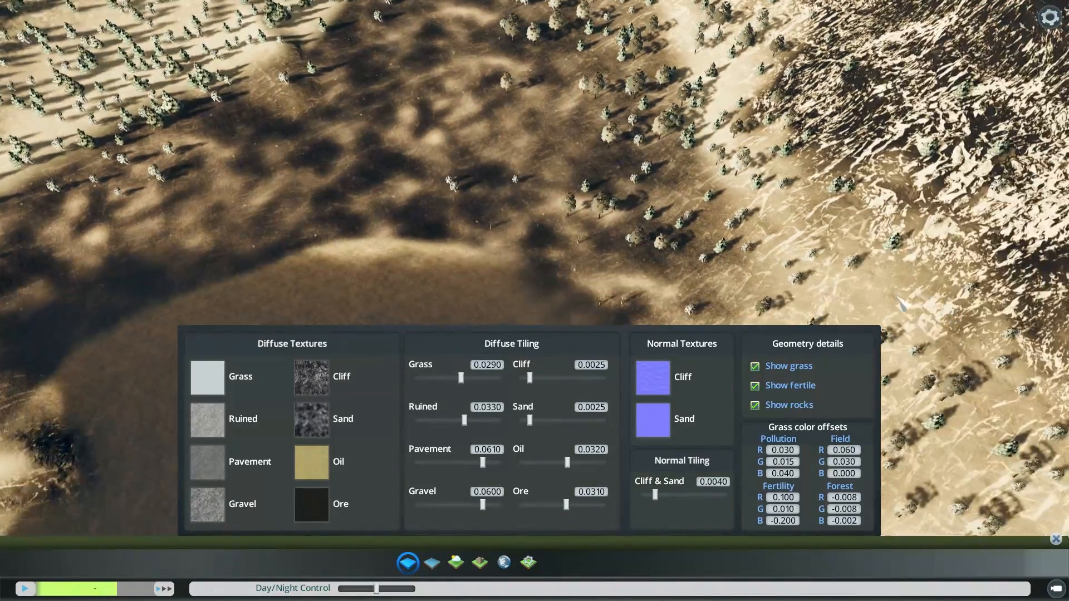
key(w)
key(a)
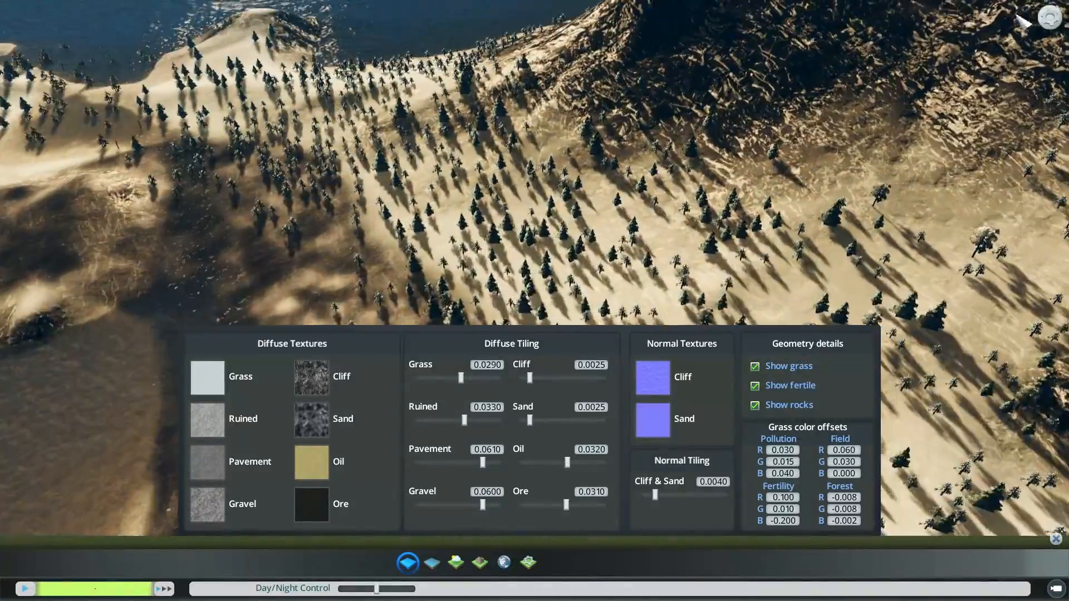
mouse_move(1068, 1)
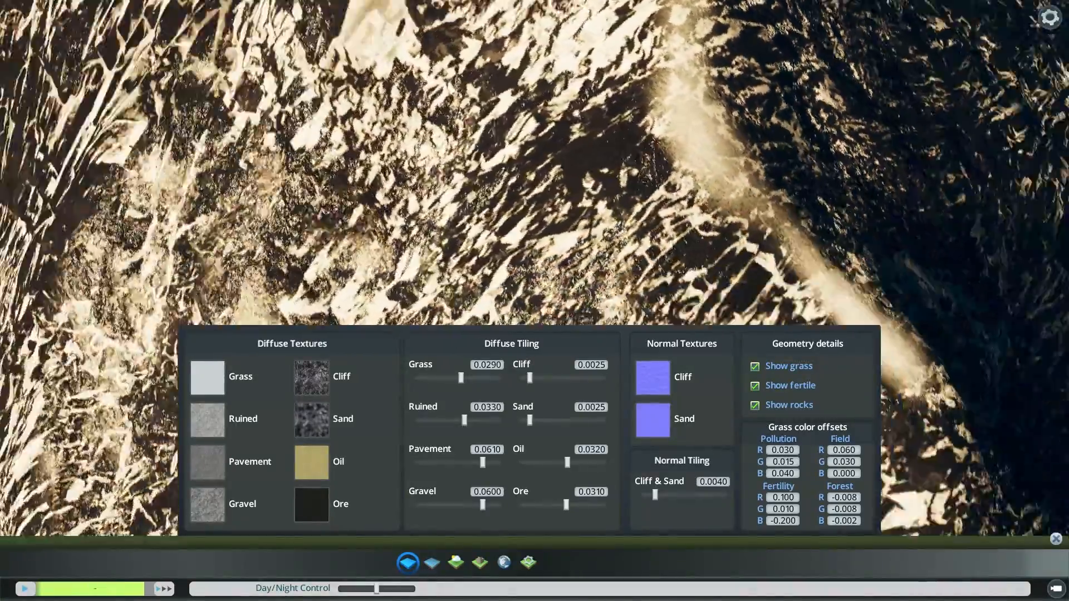
middle_drag(534, 300, 579, 301)
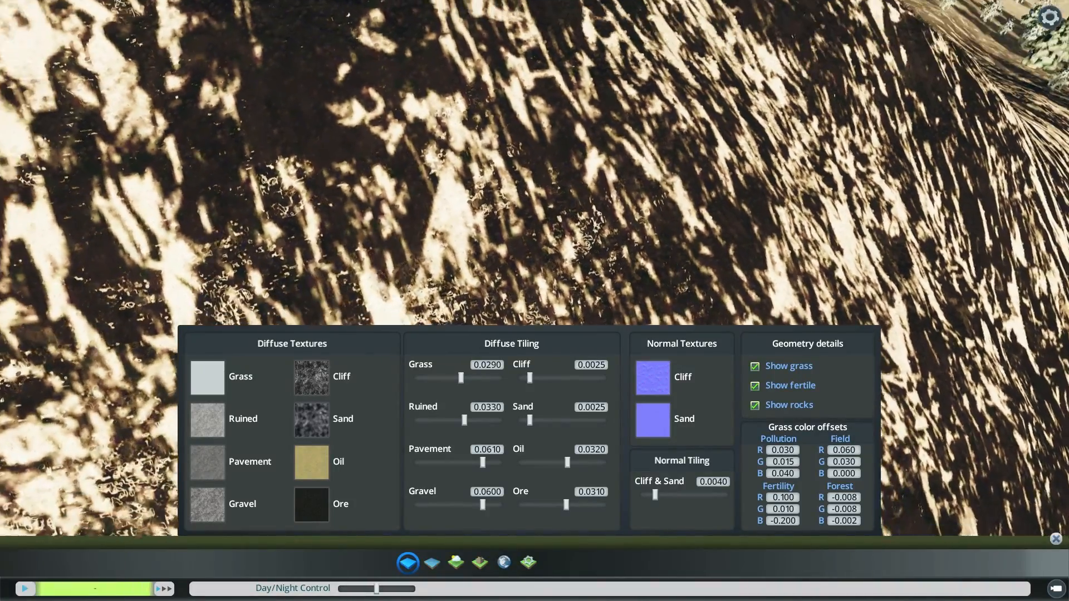
middle_drag(434, 418, 471, 398)
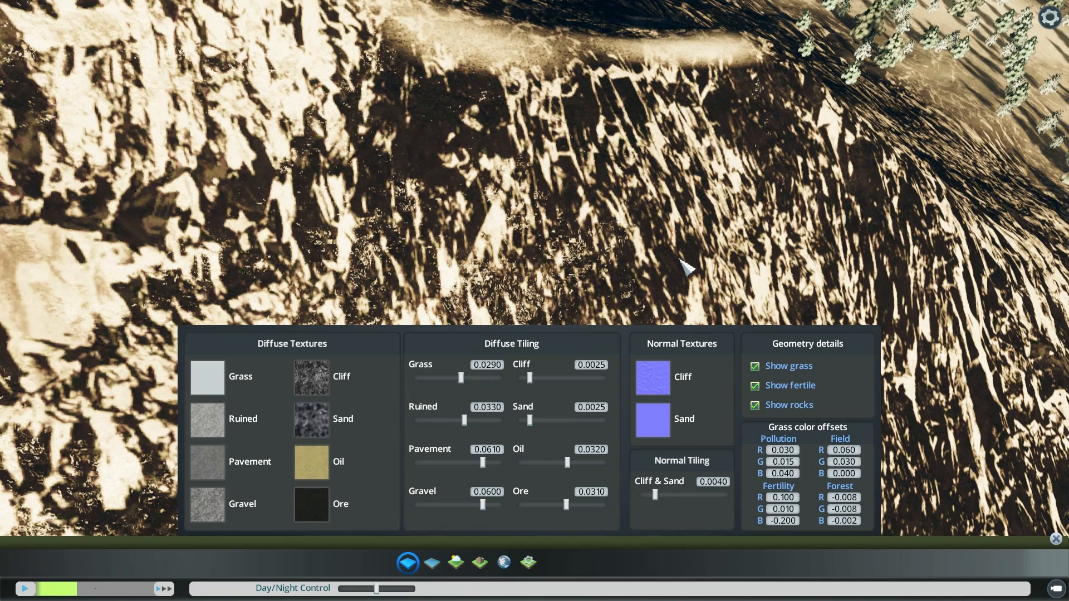
Replace the terrain's cliff normal texture with Iceland rock 02_black normal_1024.png and view the result on the mountainside.
click(665, 389)
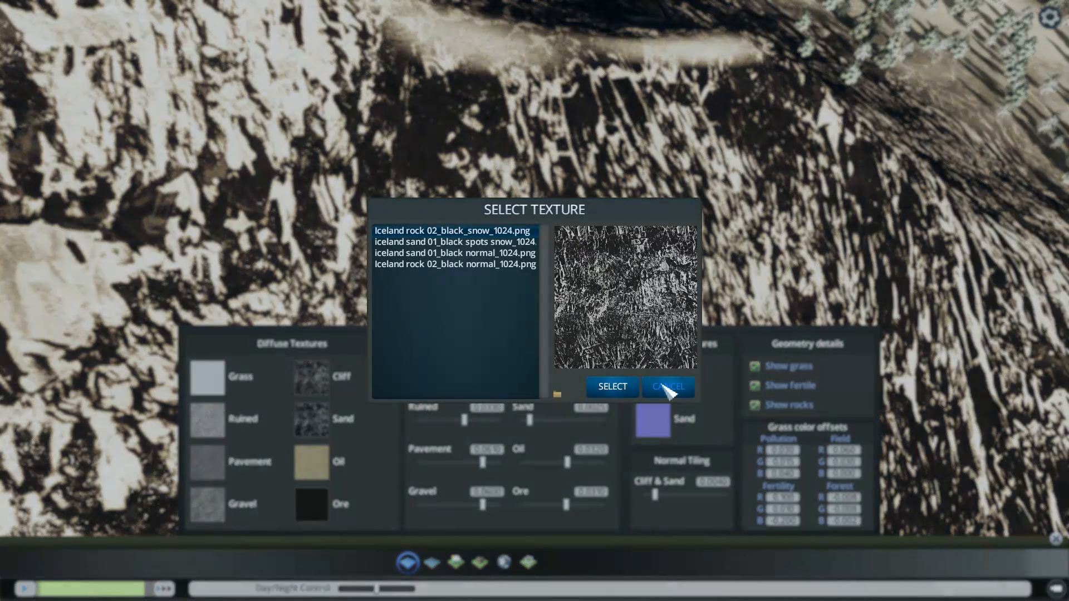
click(469, 265)
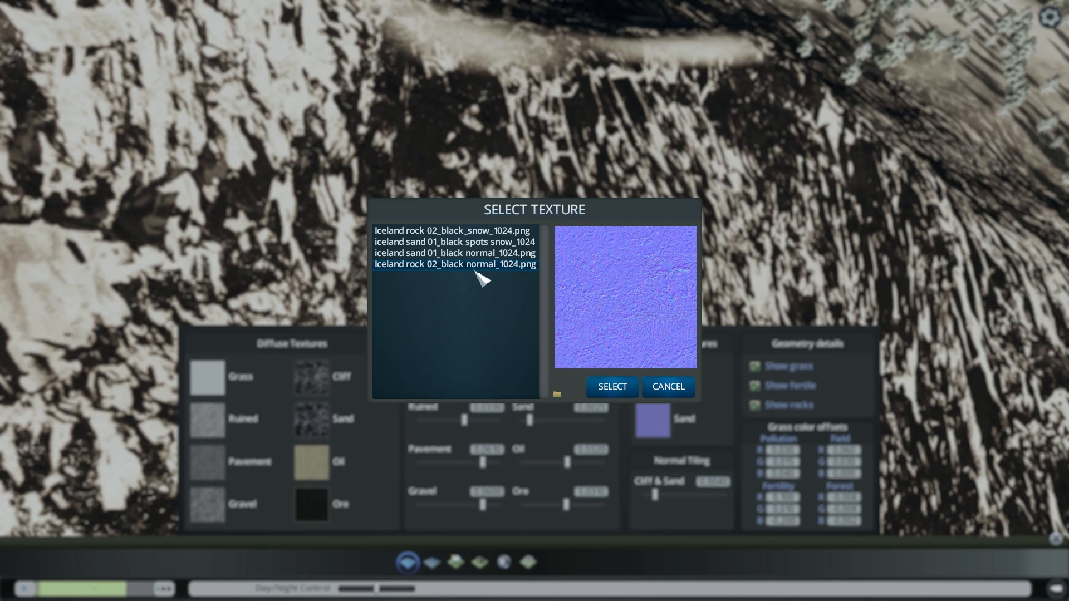
click(621, 386)
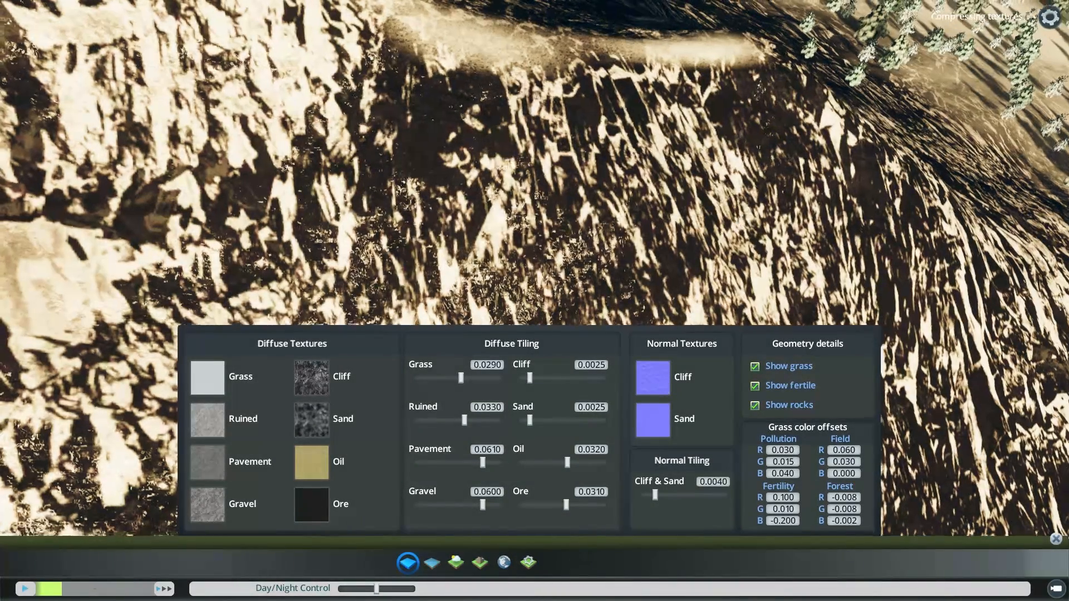
middle_drag(612, 234, 584, 261)
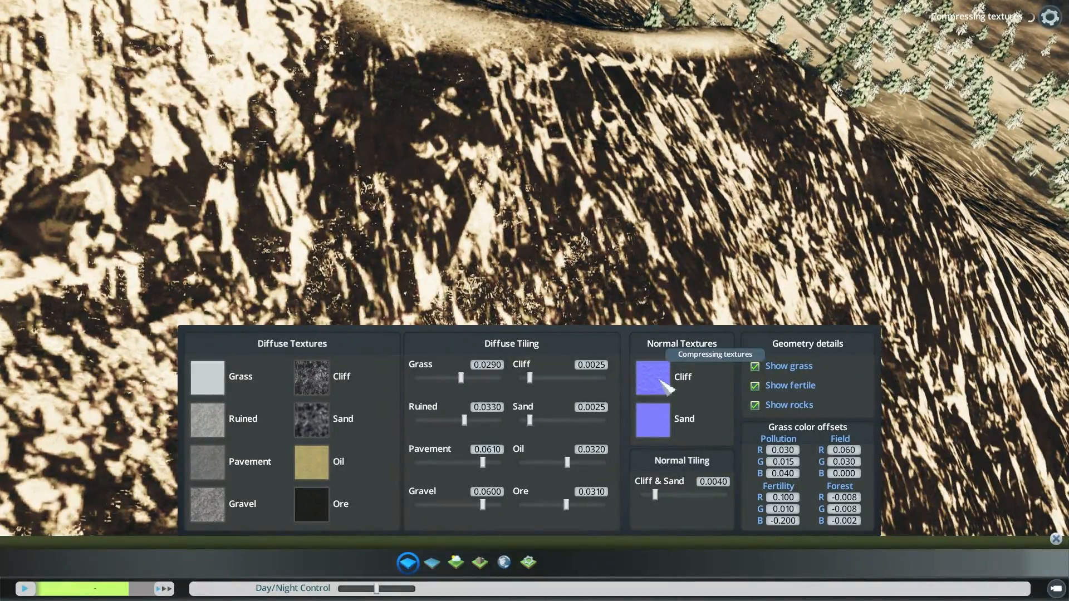
middle_drag(533, 170, 563, 181)
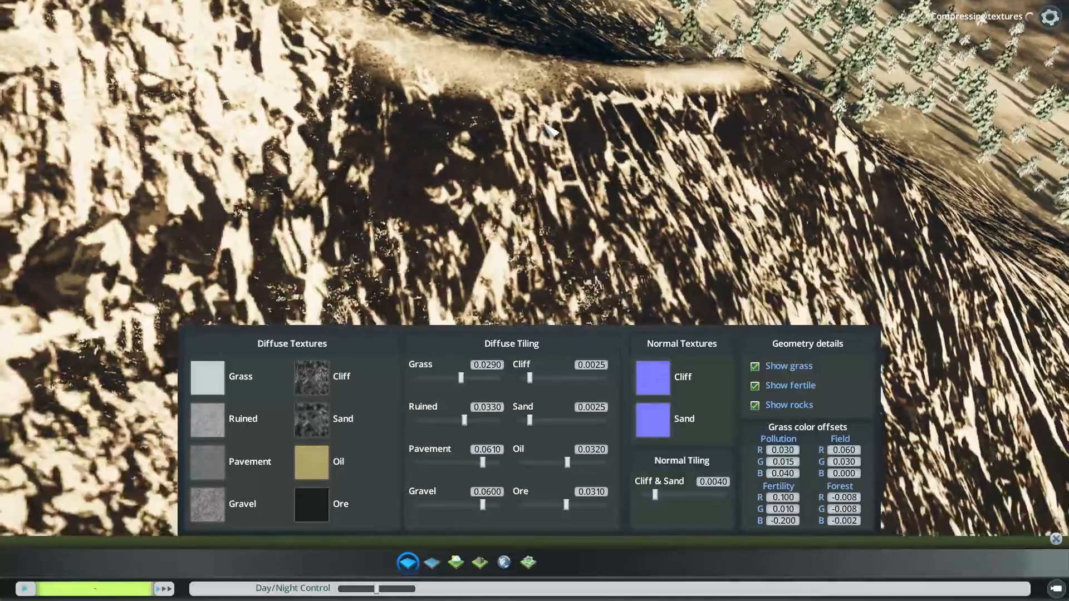
scroll(567, 189, up, 3)
scroll(574, 196, down, 5)
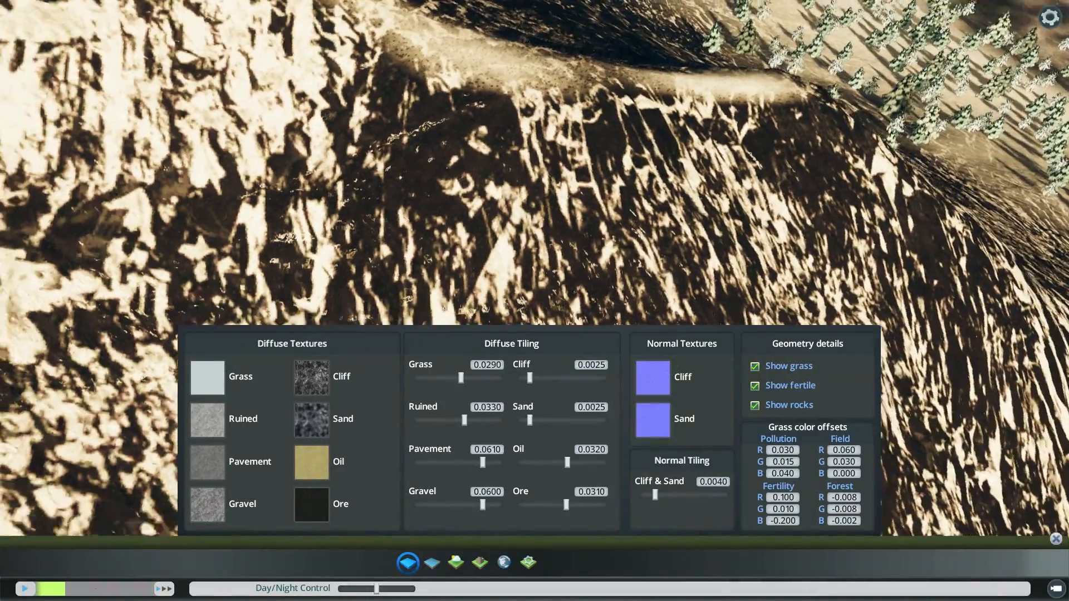
middle_drag(574, 196, 524, 237)
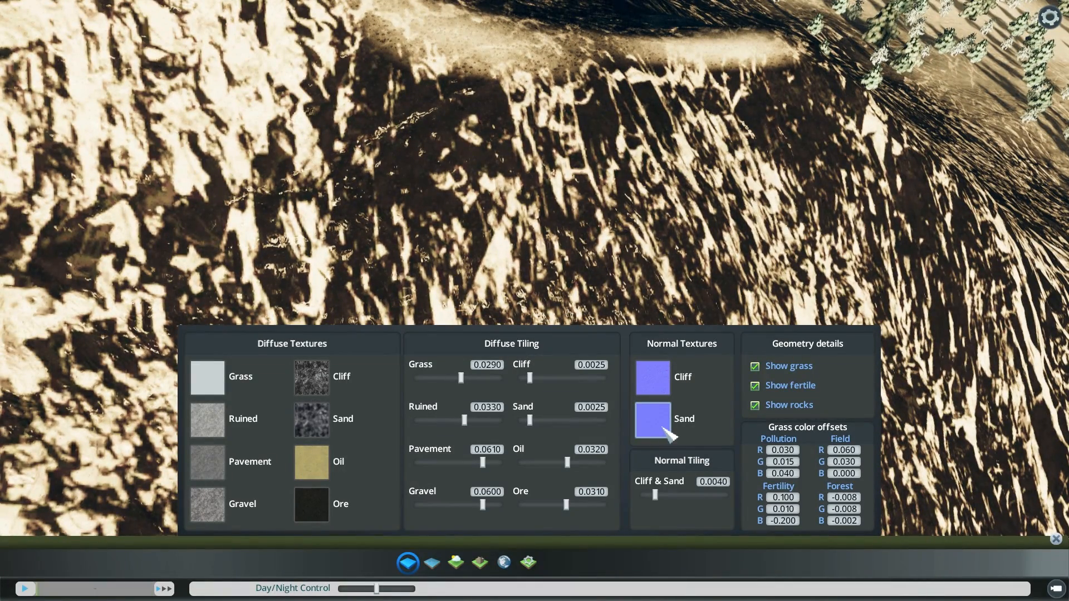
Replace the terrain's sand normal texture with iceland sand 01_black normal_1024.png.
click(653, 378)
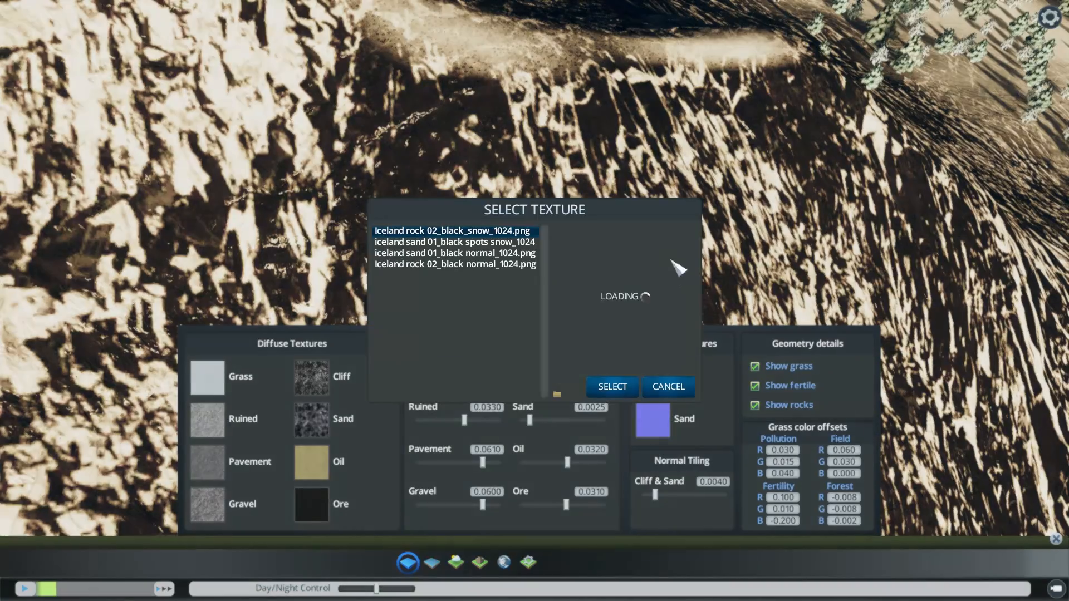
click(479, 265)
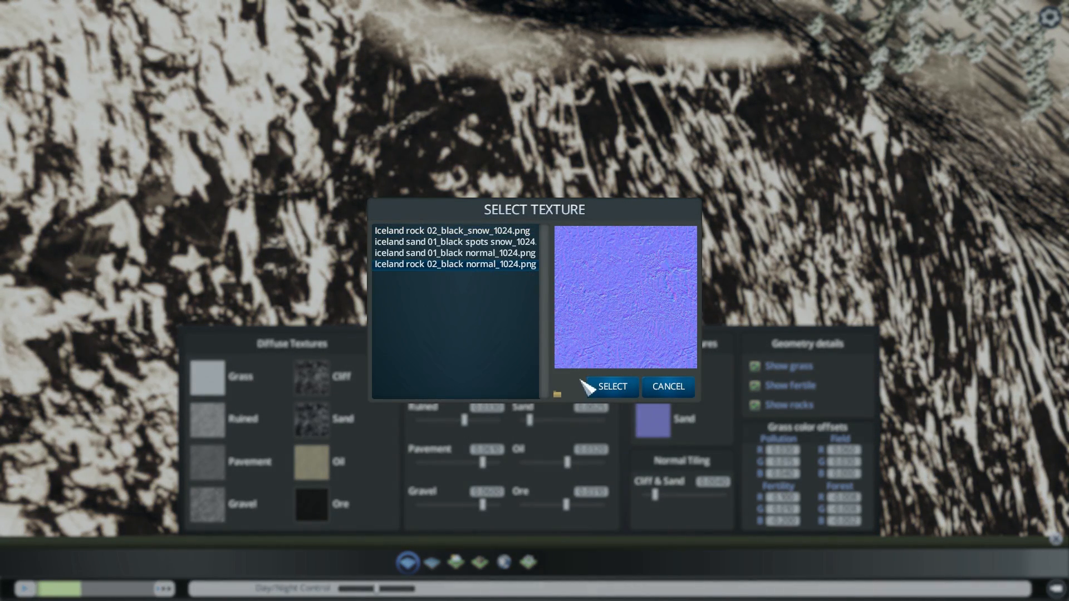
click(486, 253)
click(626, 391)
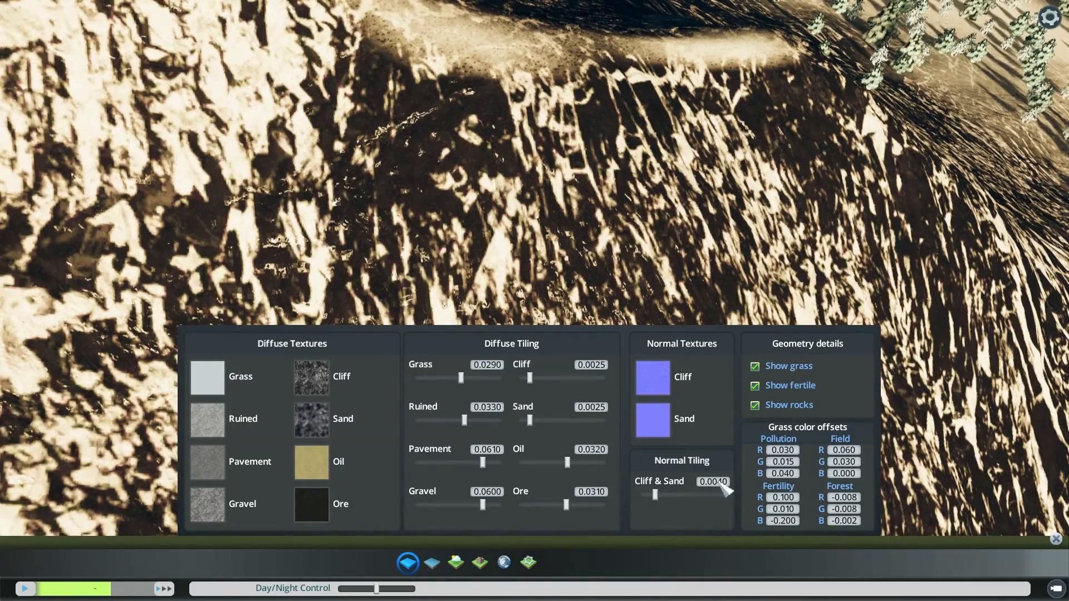
Set the shared normal tiling of the cliff and sand textures to 0.0025.
middle_drag(673, 295, 610, 358)
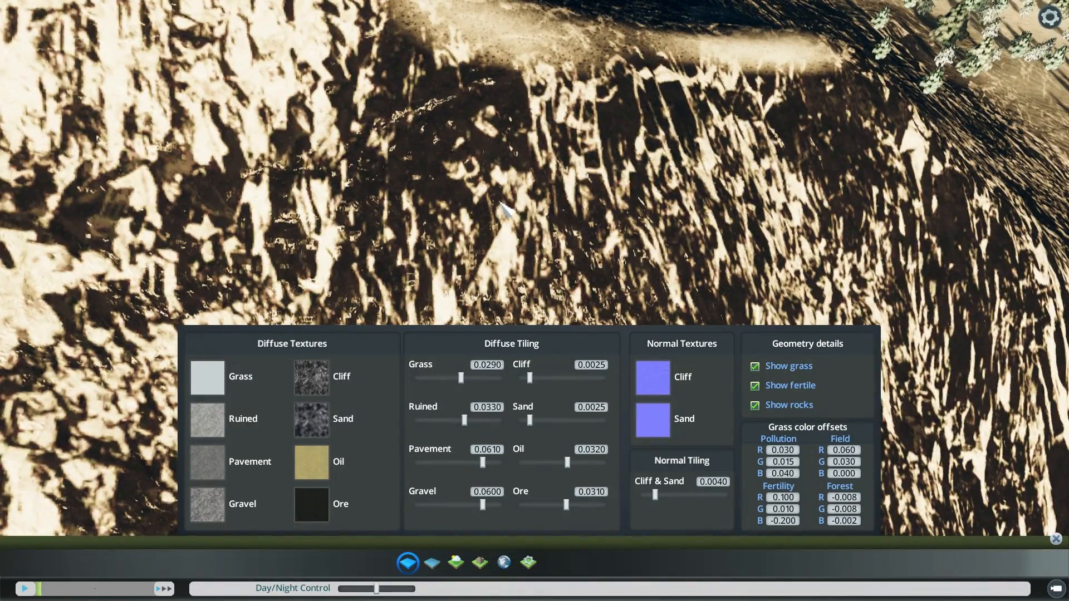
scroll(504, 207, up, 5)
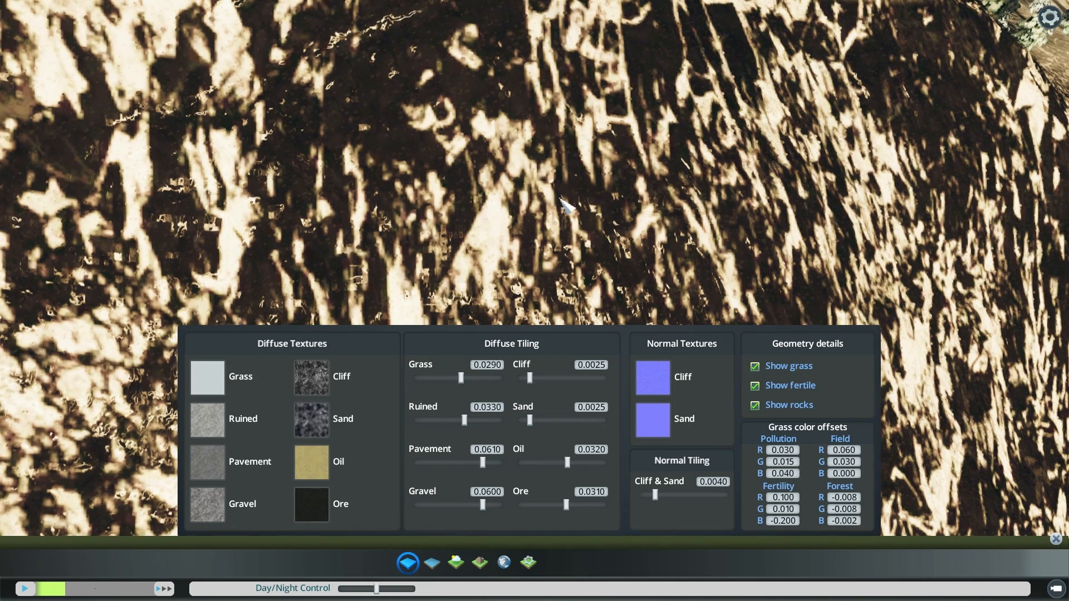
click(726, 482)
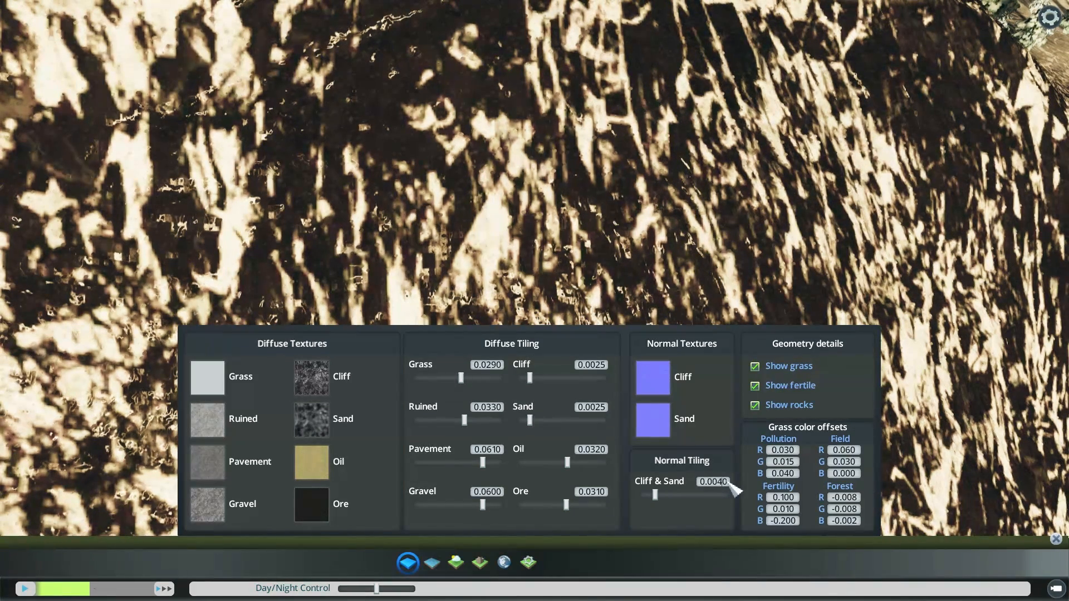
key(BackSpace)
key(BackSpace)
text(250)
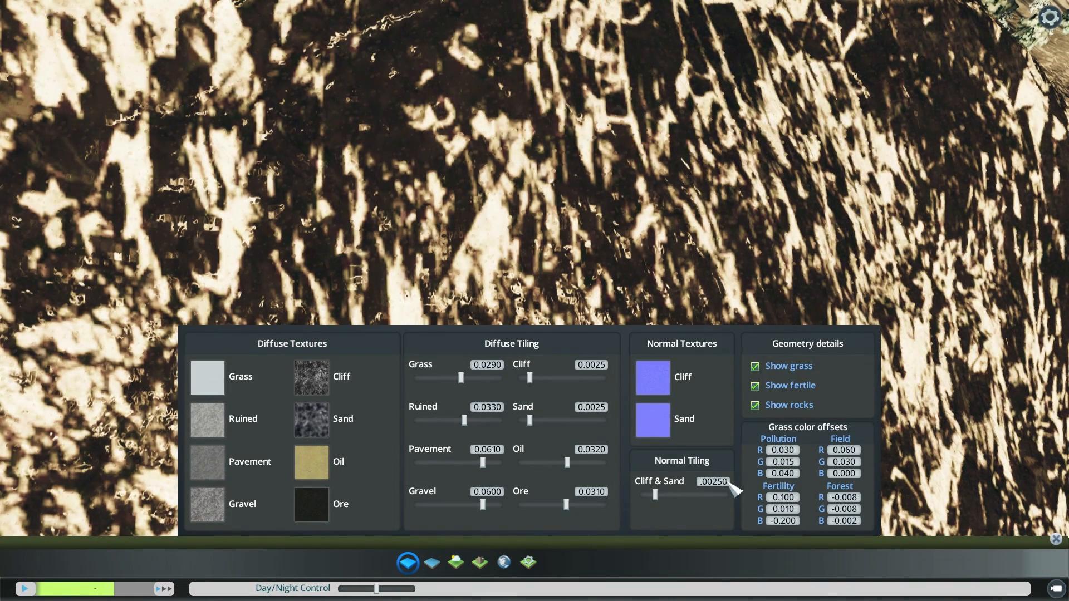
key(Return)
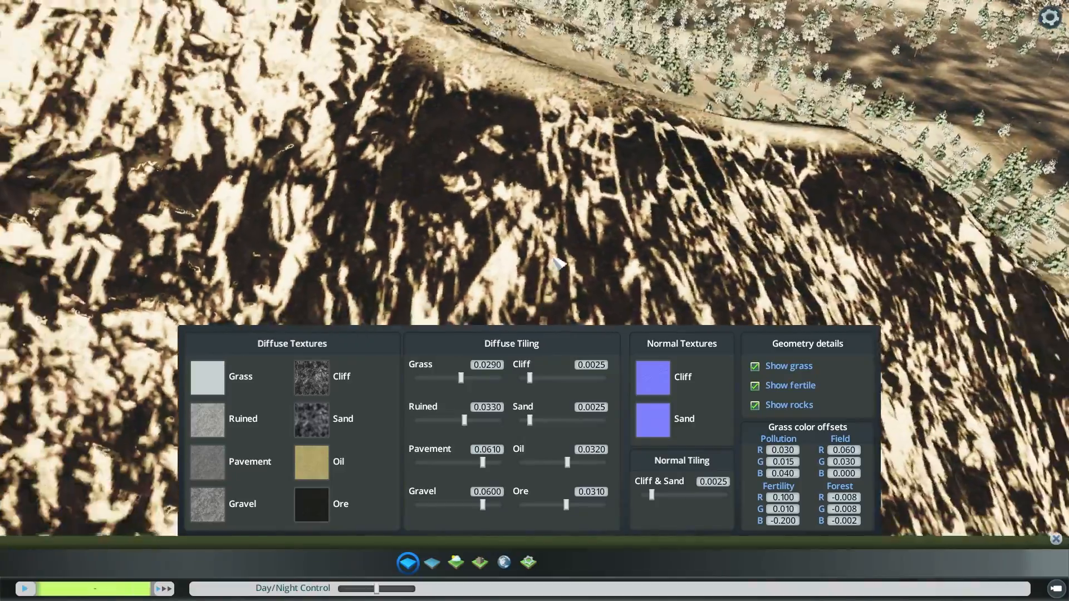
Examine how the retiled normals look on the mountain's sunlit and shaded cliffs, from close range and from across the valley.
right_drag(558, 262, 457, 32)
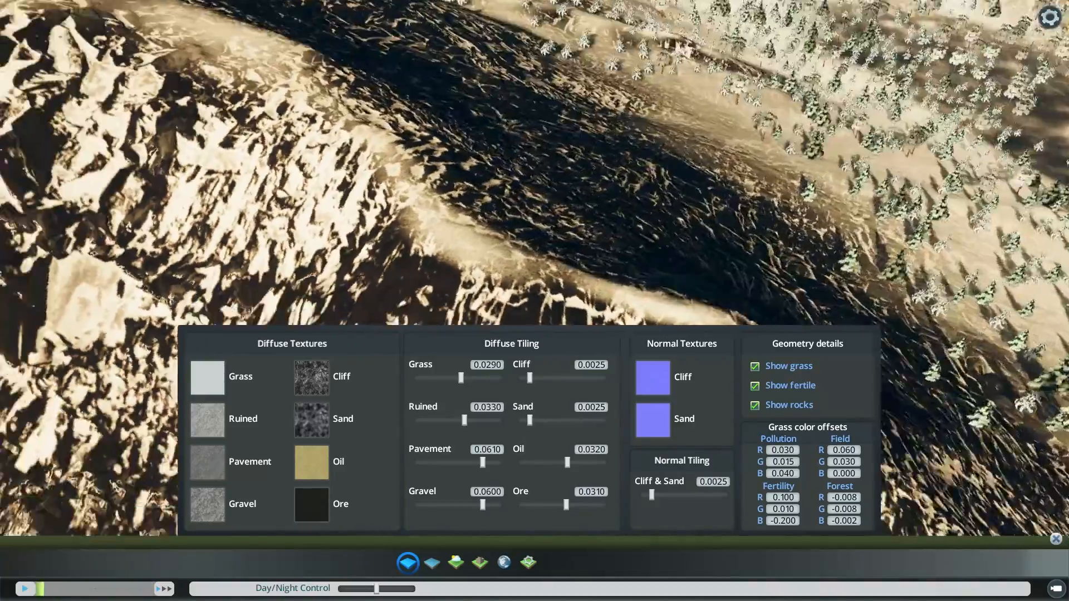
middle_drag(458, 167, 312, 168)
middle_drag(568, 314, 562, 192)
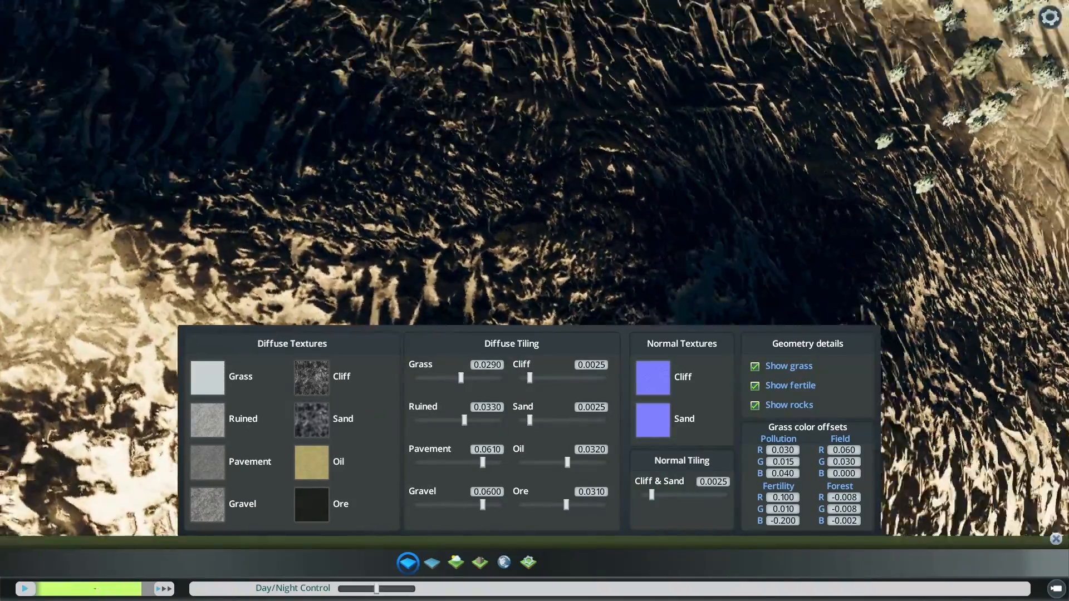
scroll(193, 255, up, 4)
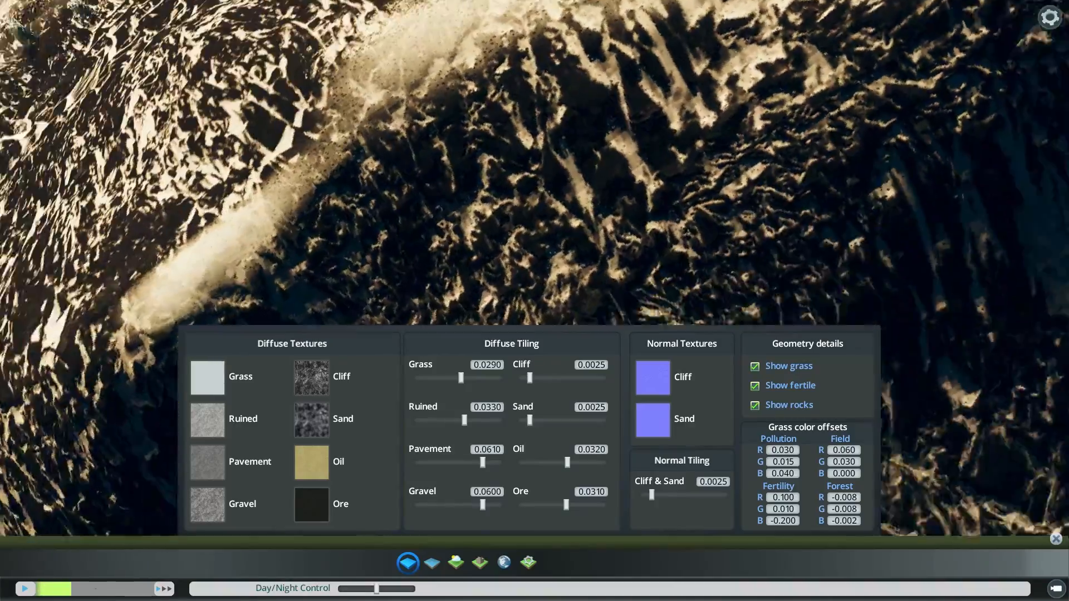
middle_drag(468, 390, 412, 392)
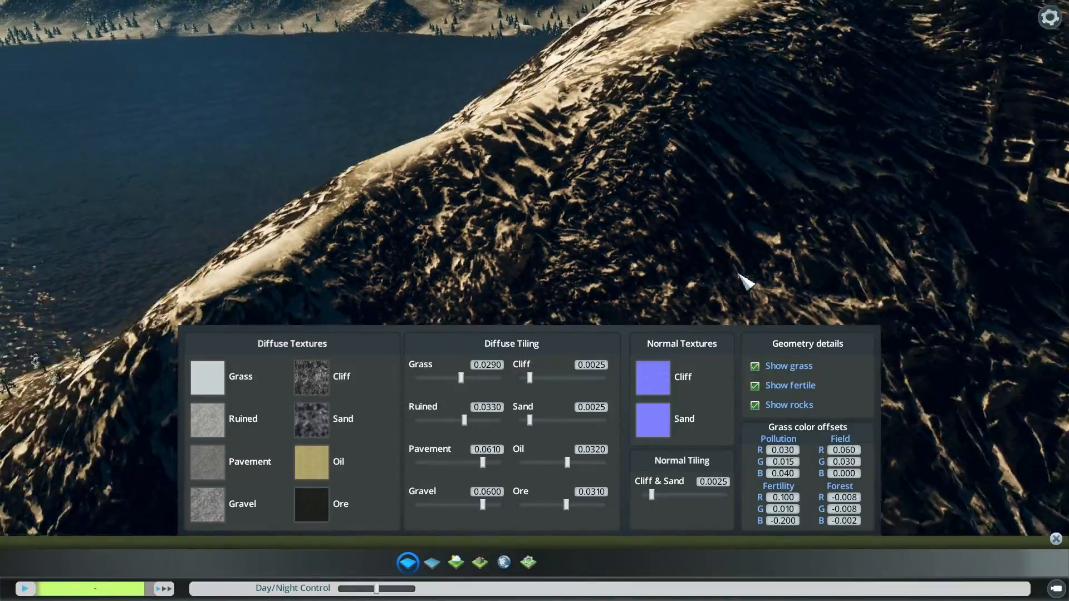
scroll(749, 292, down, 3)
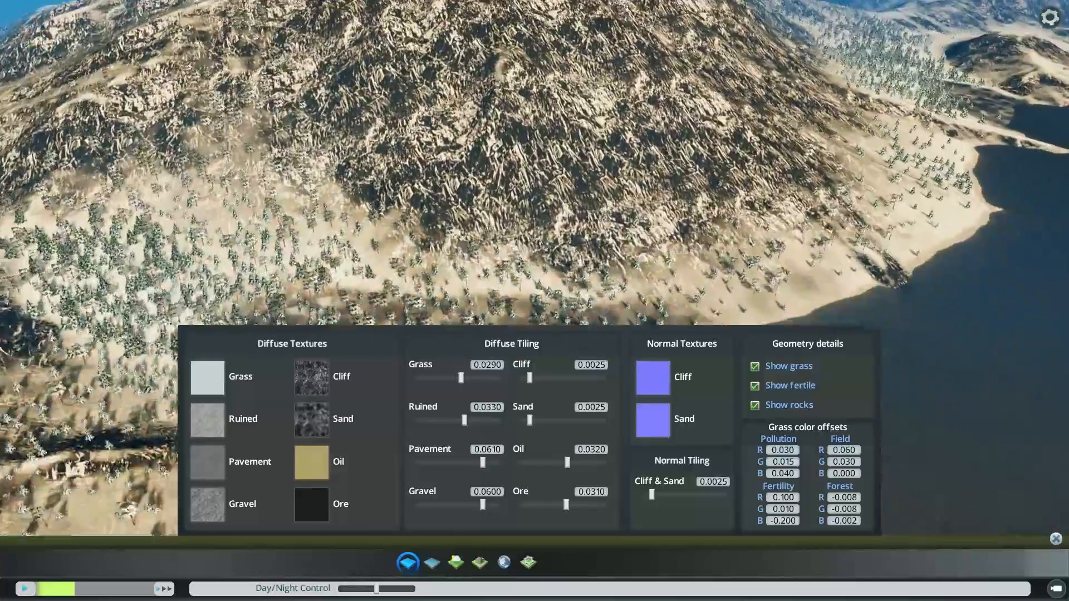
scroll(718, 135, up, 3)
middle_drag(596, 284, 556, 295)
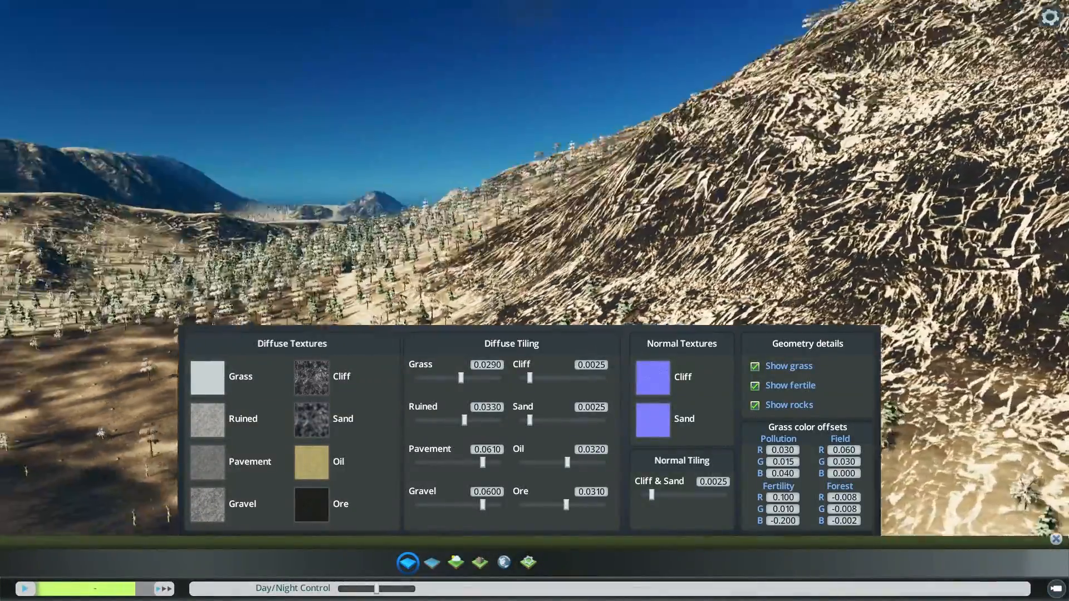
middle_drag(774, 295, 691, 222)
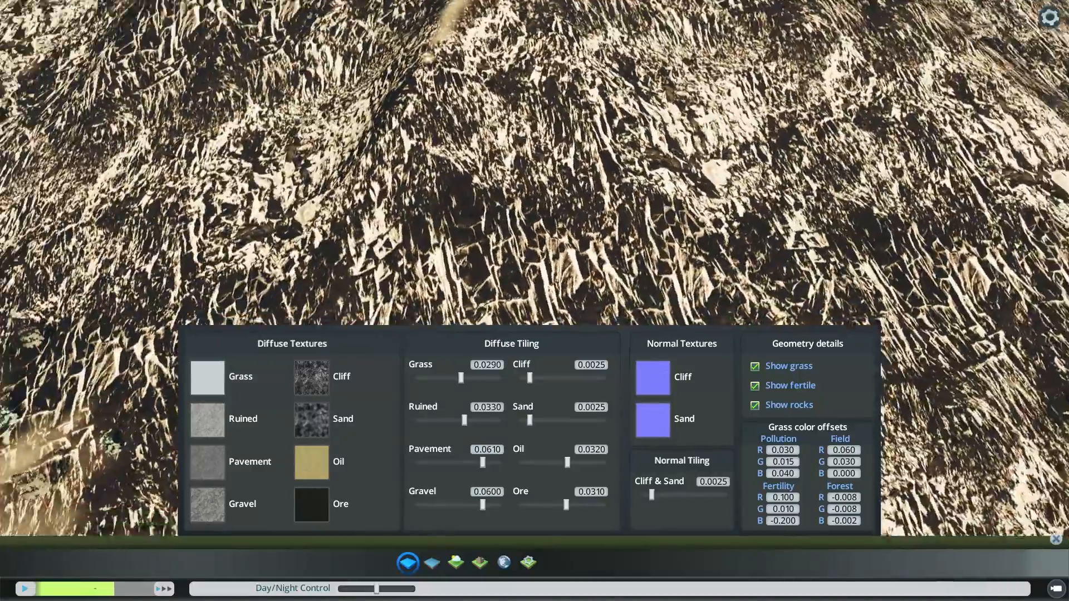
middle_drag(718, 184, 625, 174)
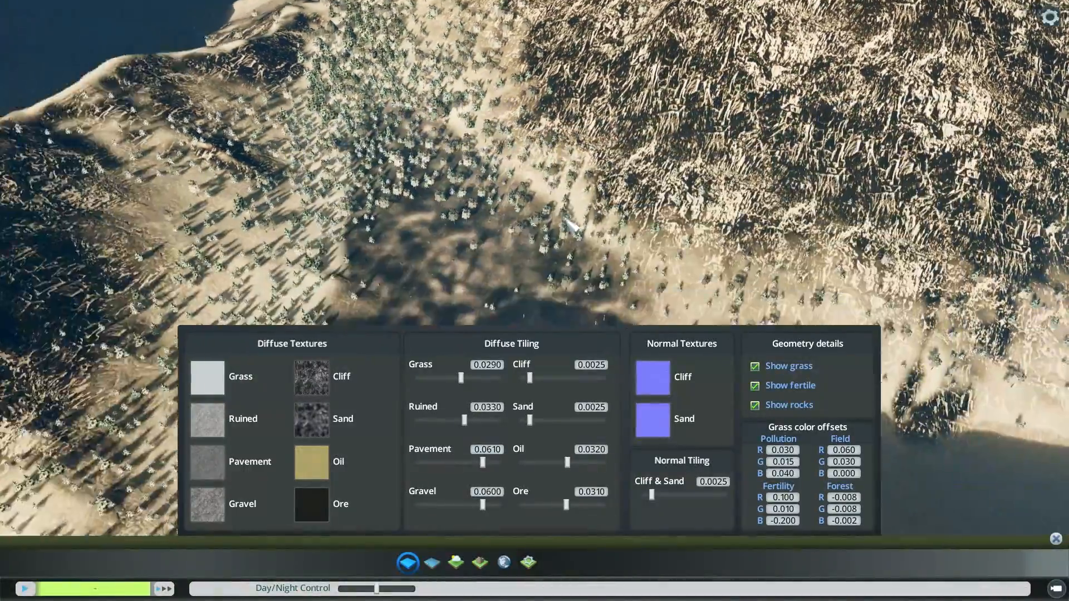
scroll(566, 220, up, 3)
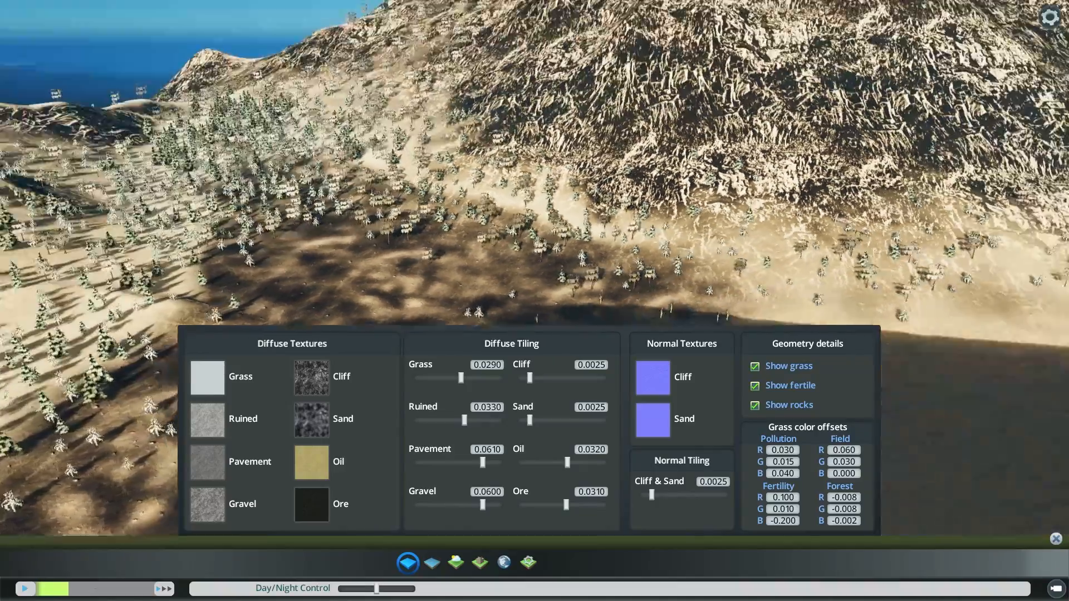
middle_drag(543, 324, 563, 316)
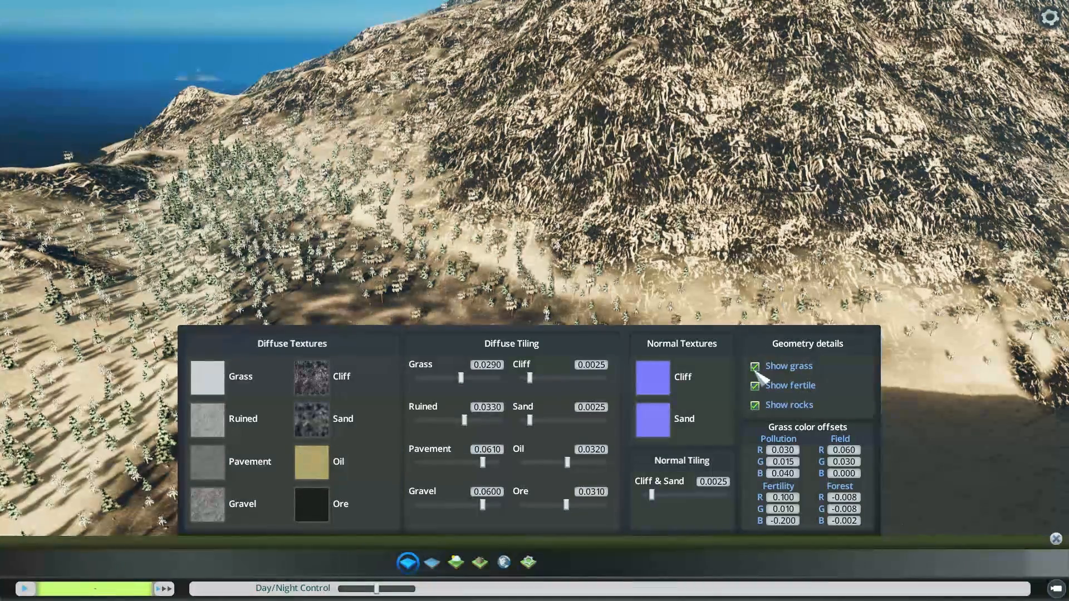
middle_drag(826, 313, 607, 414)
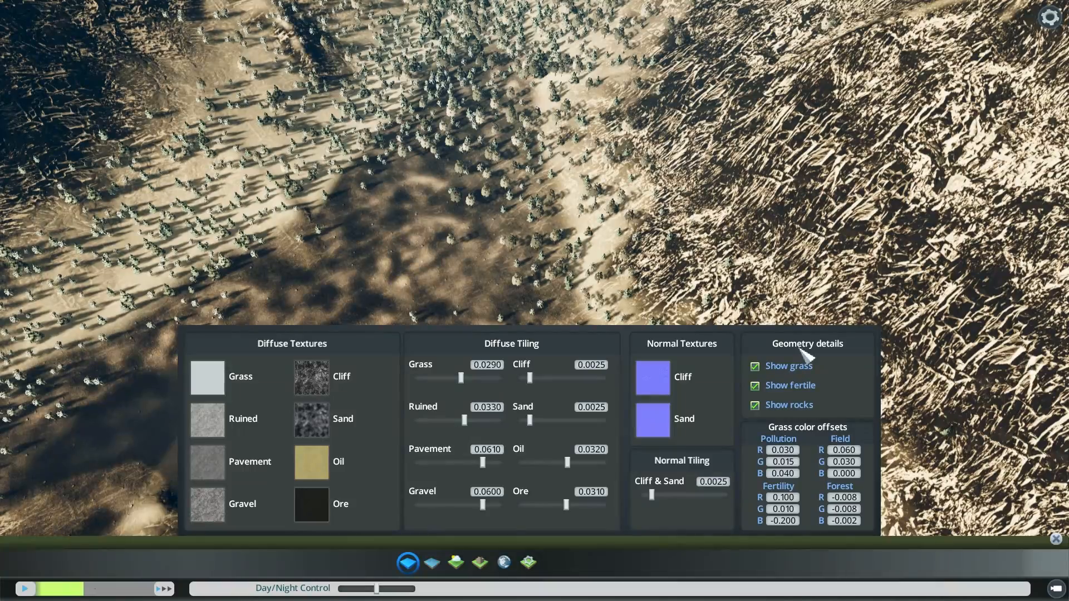
Inspect the cliff texture's fine detail up close, its transition into the tree-covered snow slope, and the whole shoreline from high above.
scroll(535, 289, down, 3)
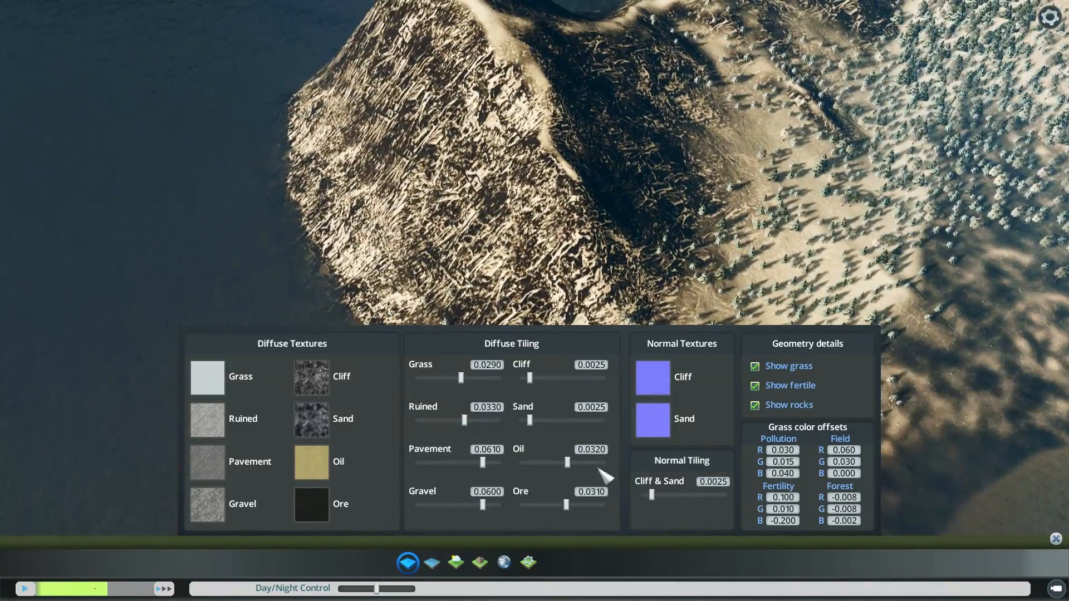
scroll(585, 251, up, 4)
scroll(587, 253, up, 5)
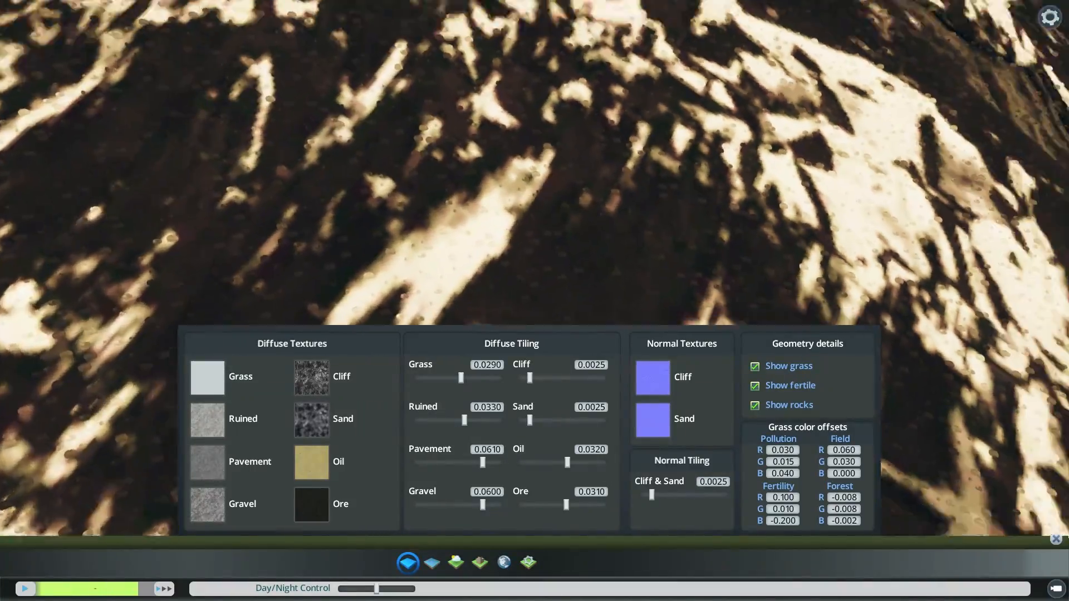
middle_drag(587, 254, 535, 291)
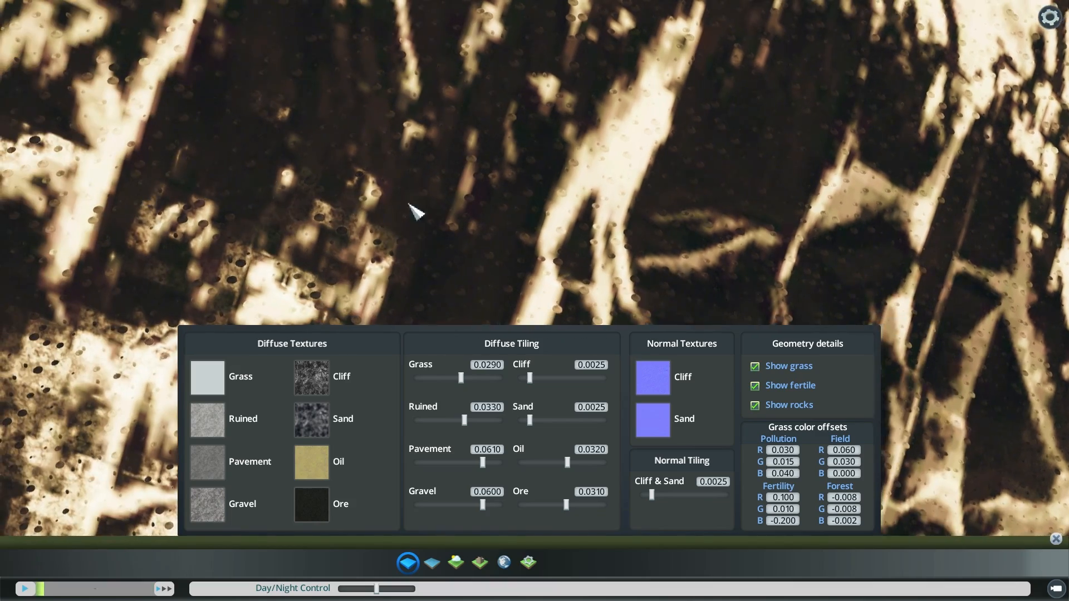
middle_drag(409, 204, 460, 232)
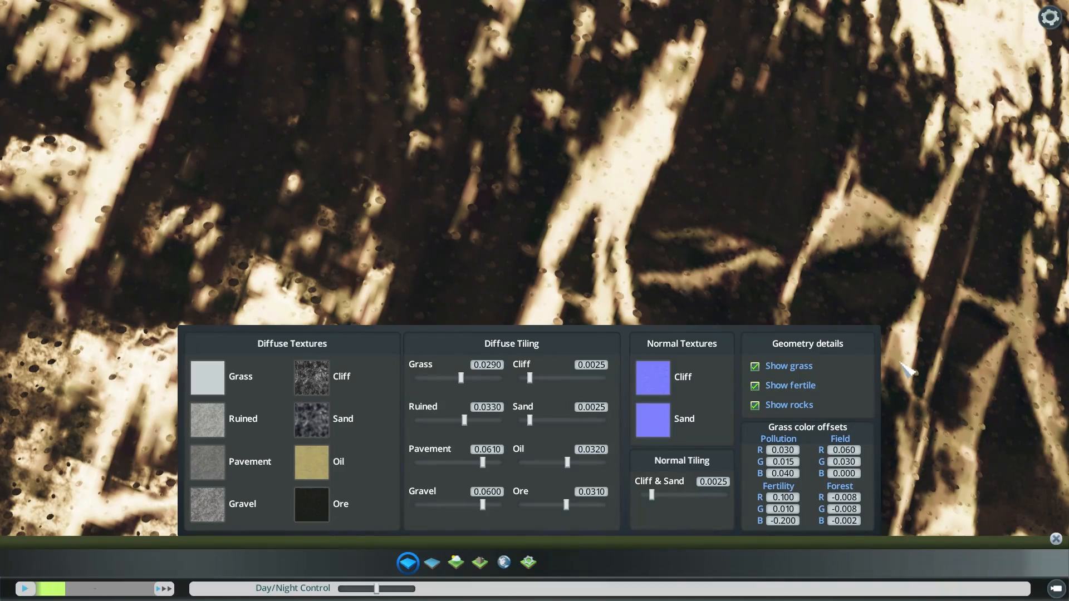
scroll(807, 227, down, 5)
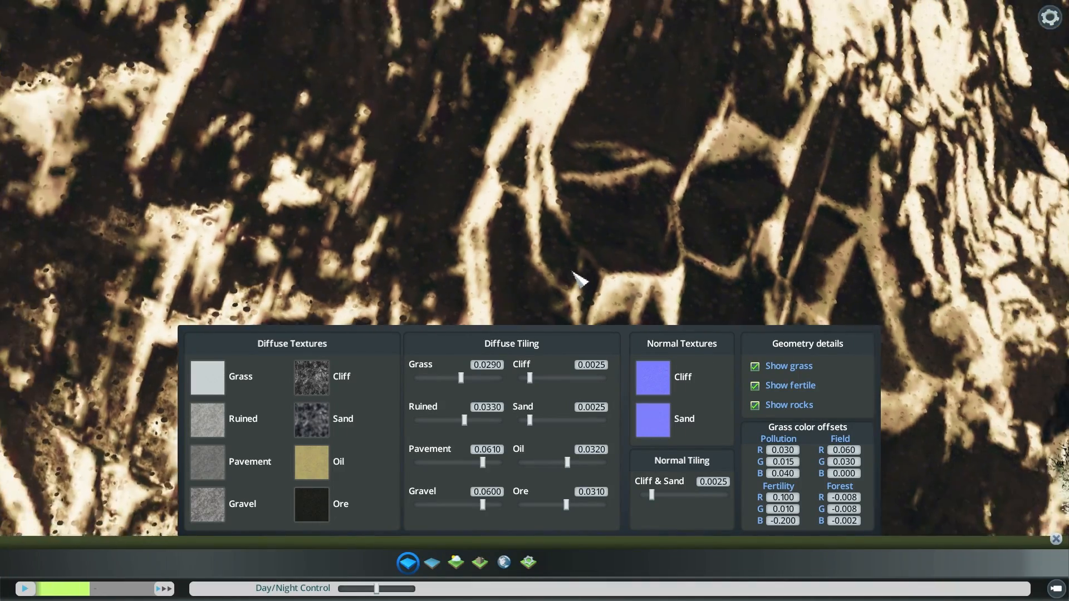
key(d)
key(w)
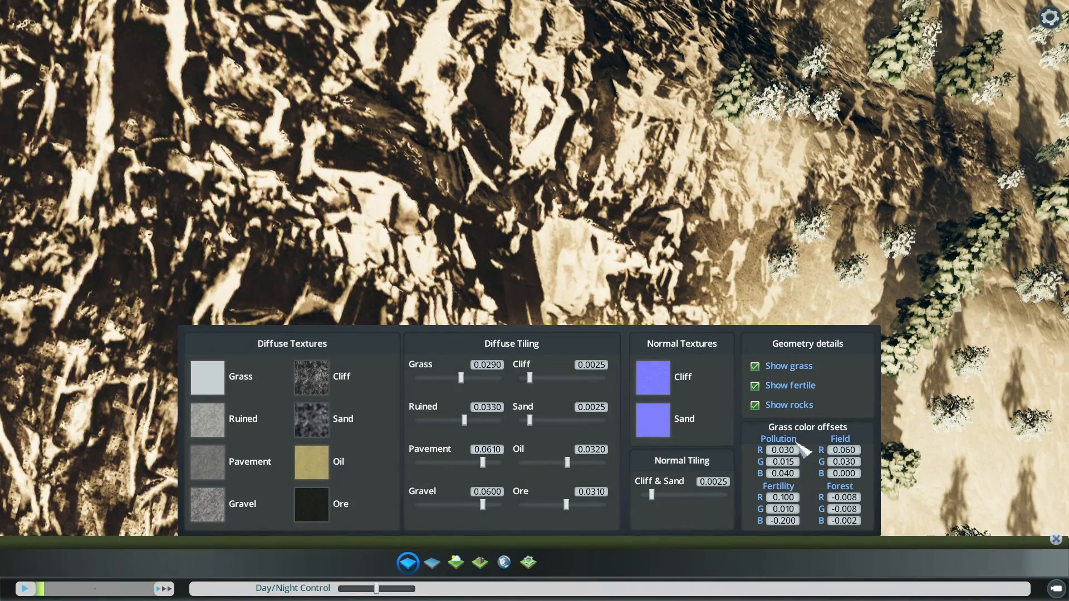
key(d)
key(s)
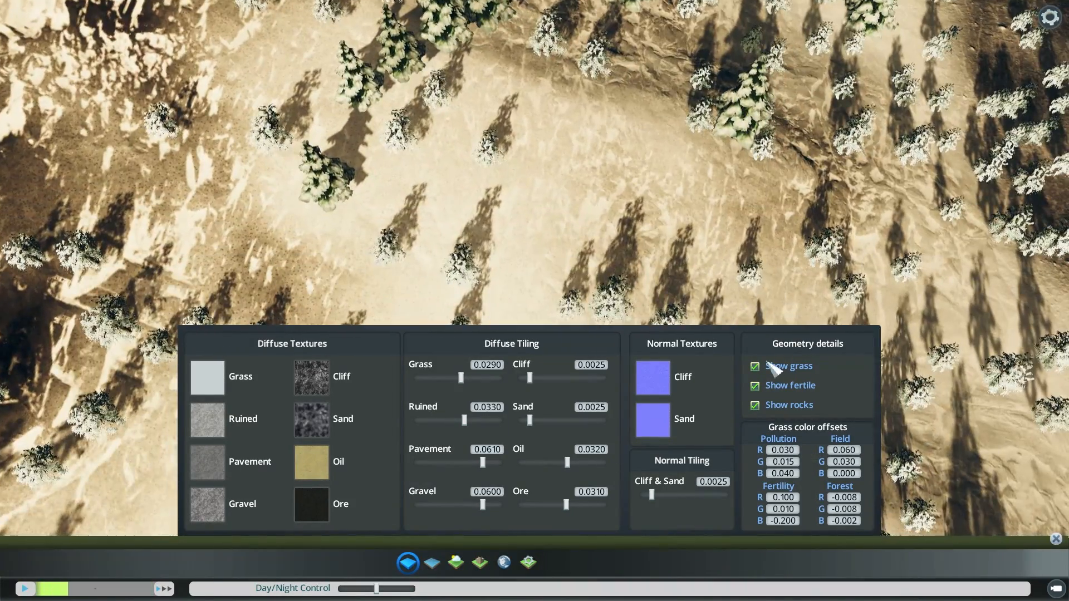
scroll(540, 275, down, 5)
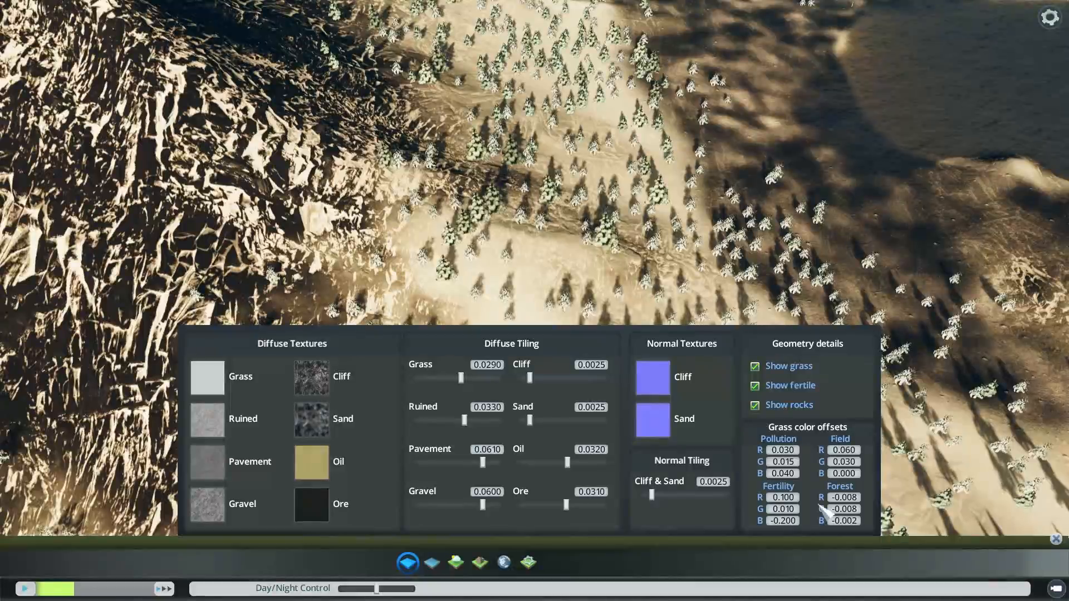
scroll(625, 375, down, 10)
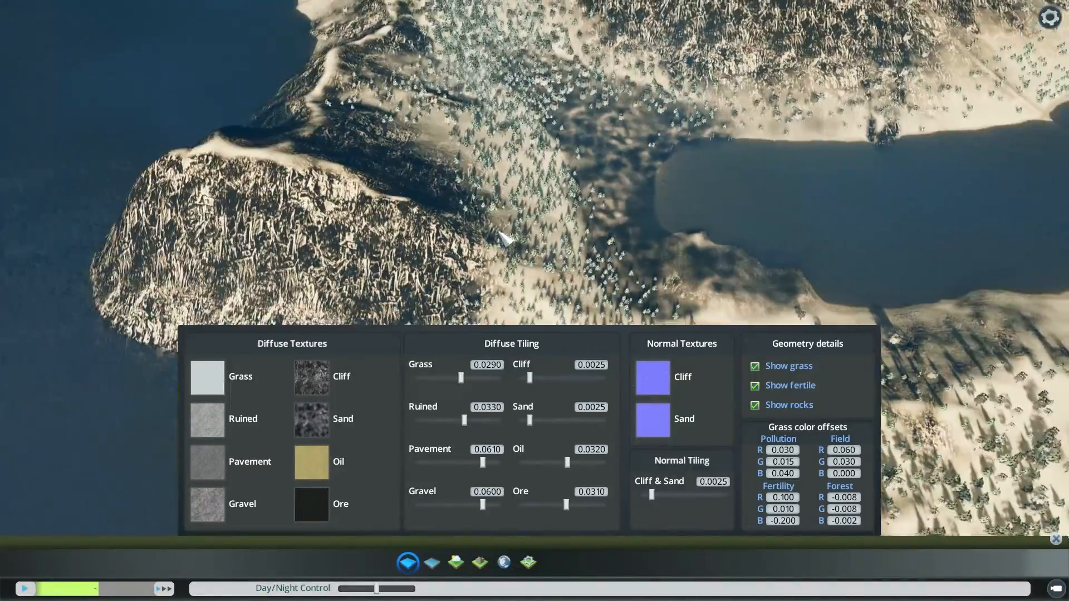
Examine how the cliff and sand textures look along the wooded shoreline, from above and at close range.
middle_drag(506, 239, 530, 285)
scroll(449, 241, up, 3)
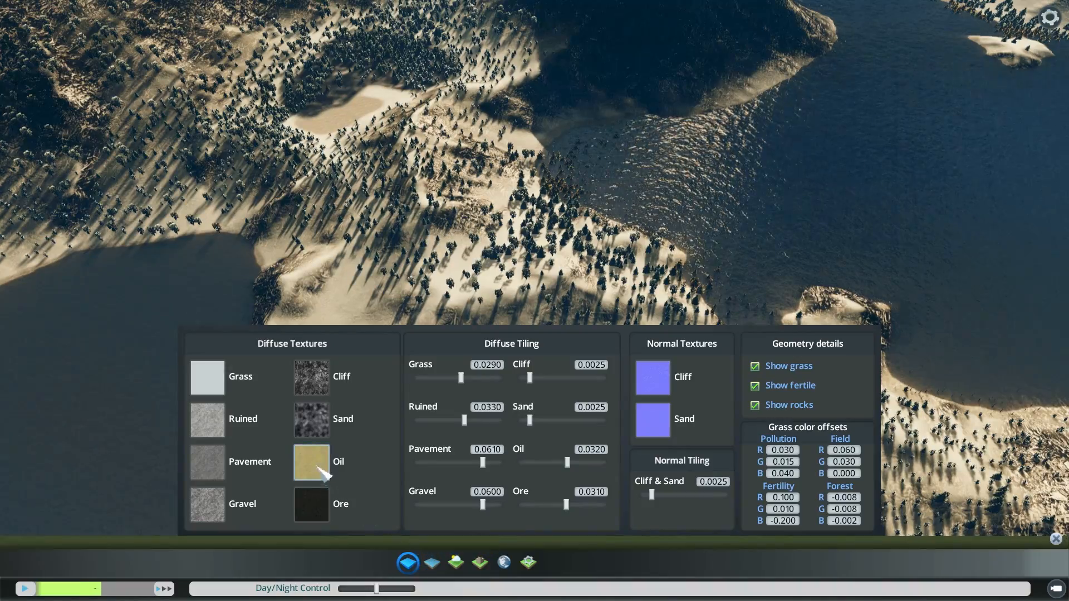
key(w)
key(a)
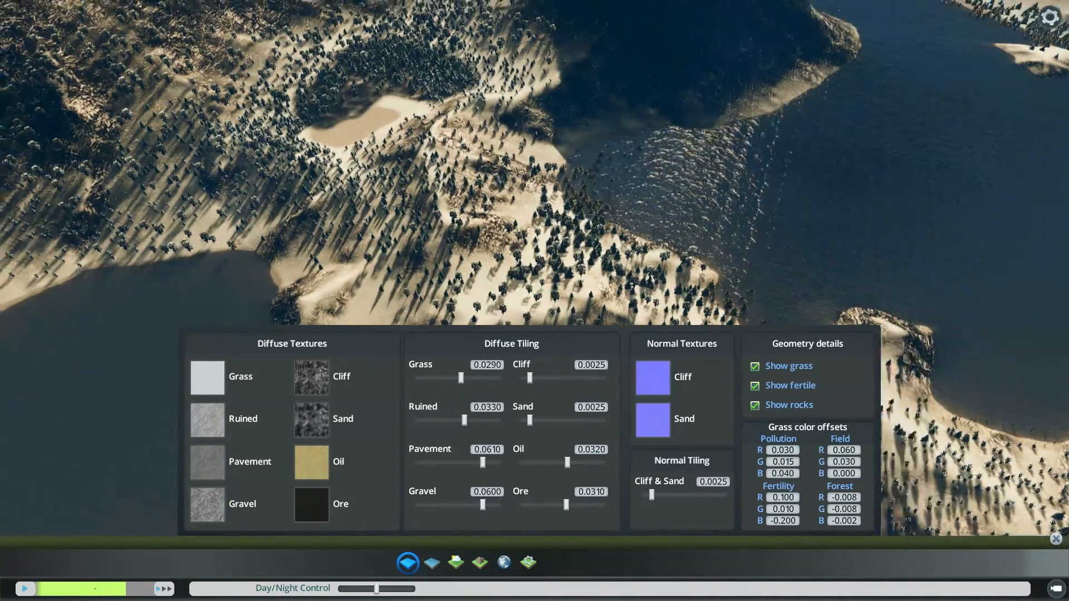
middle_drag(466, 167, 806, 283)
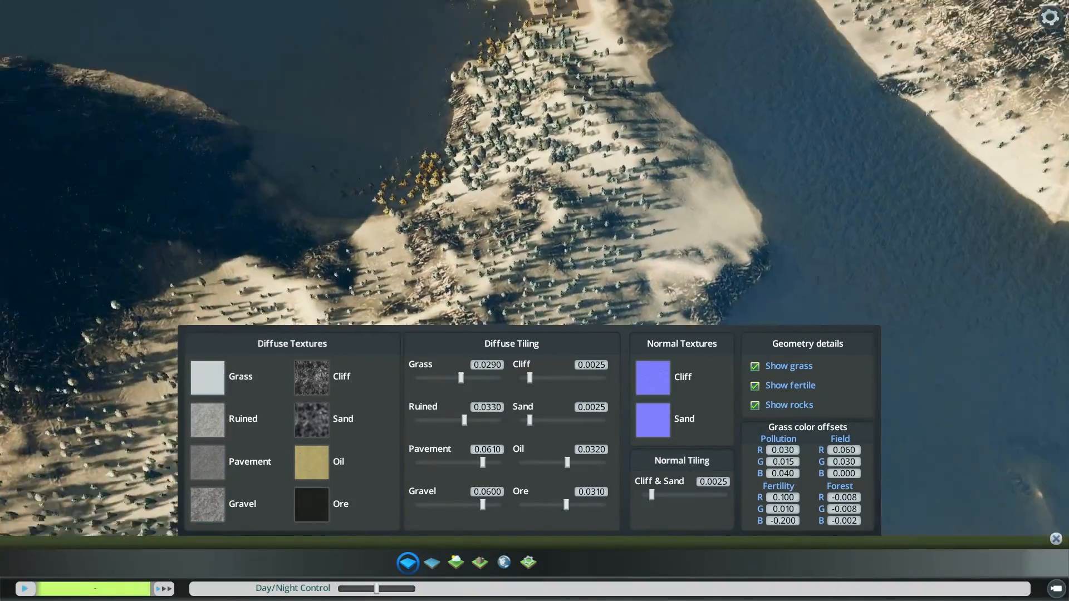
scroll(806, 283, up, 5)
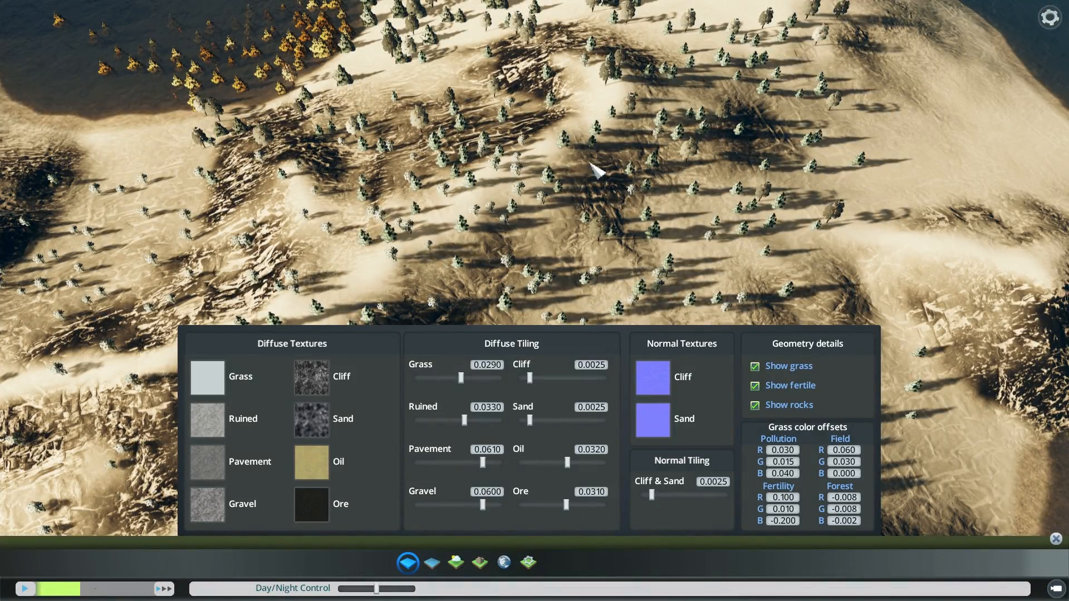
middle_drag(597, 170, 501, 168)
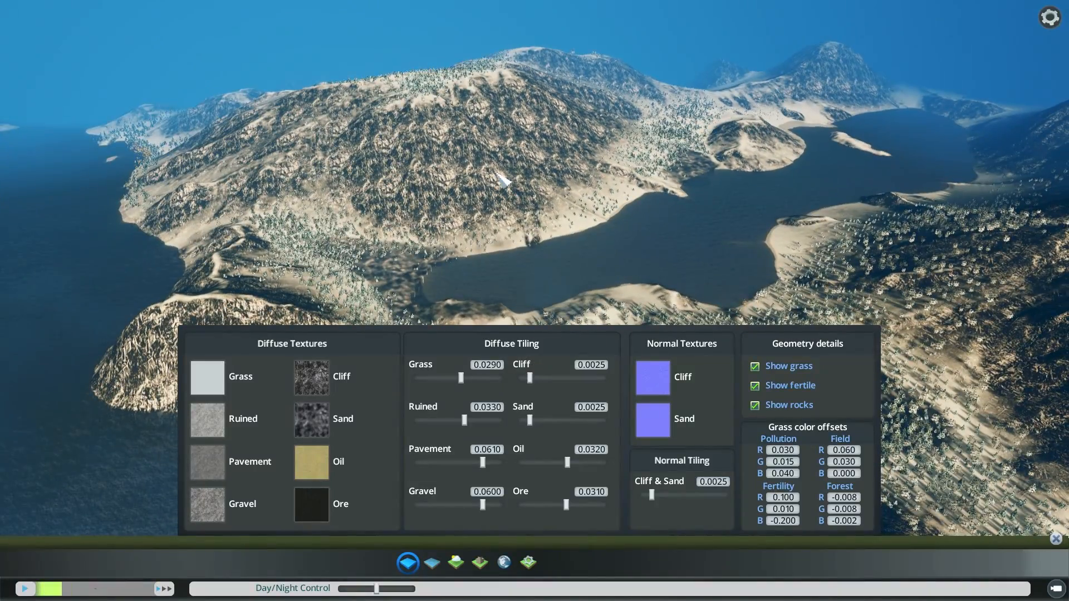
Set the clean water color to a dark, slightly brighter cyan-blue with moderate saturation.
click(434, 564)
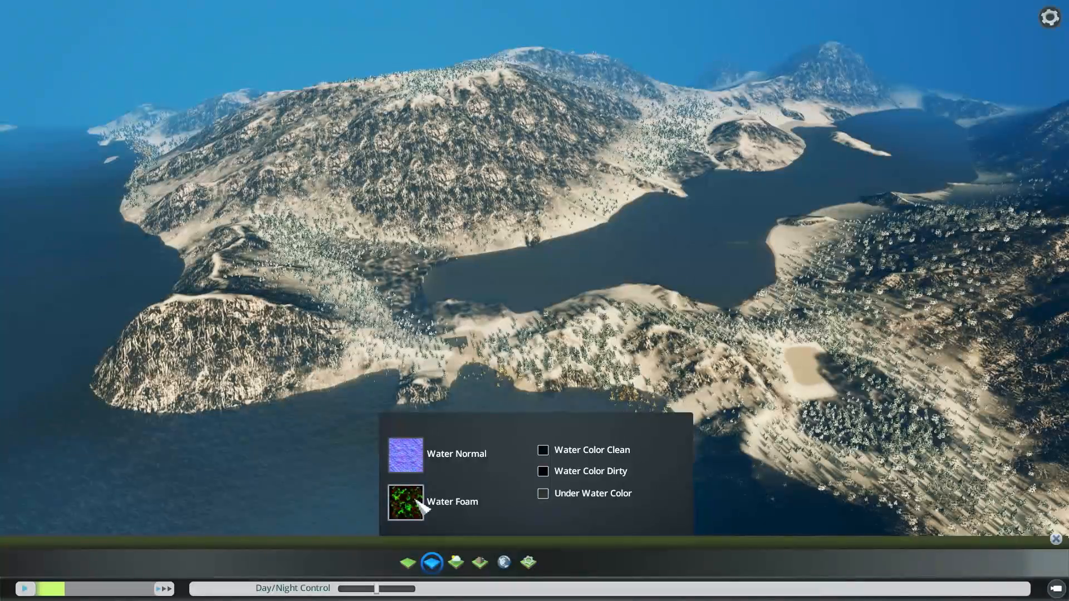
middle_drag(470, 449, 568, 296)
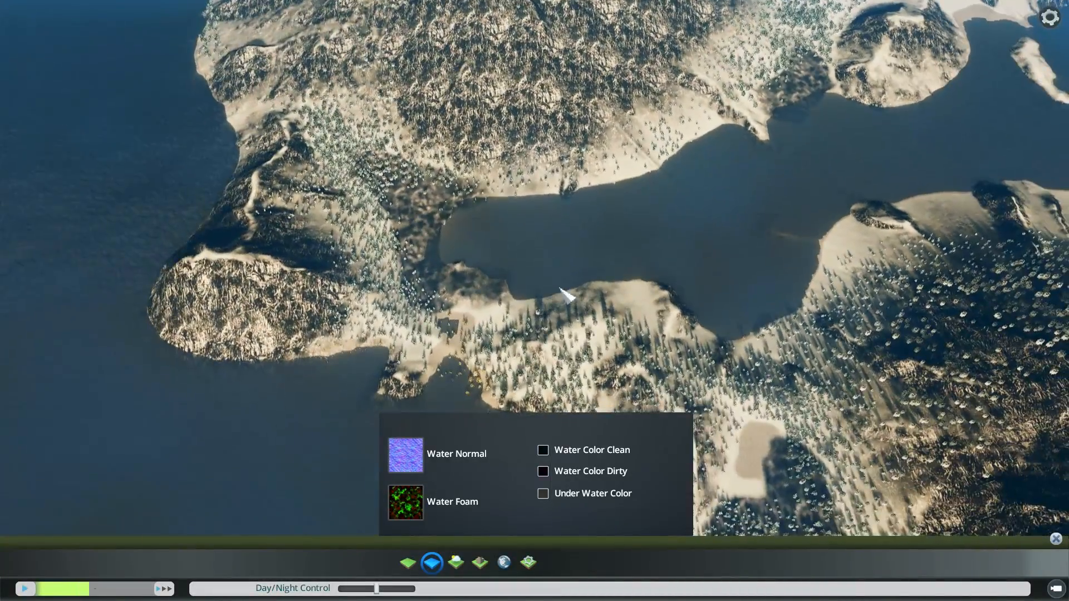
scroll(685, 262, up, 3)
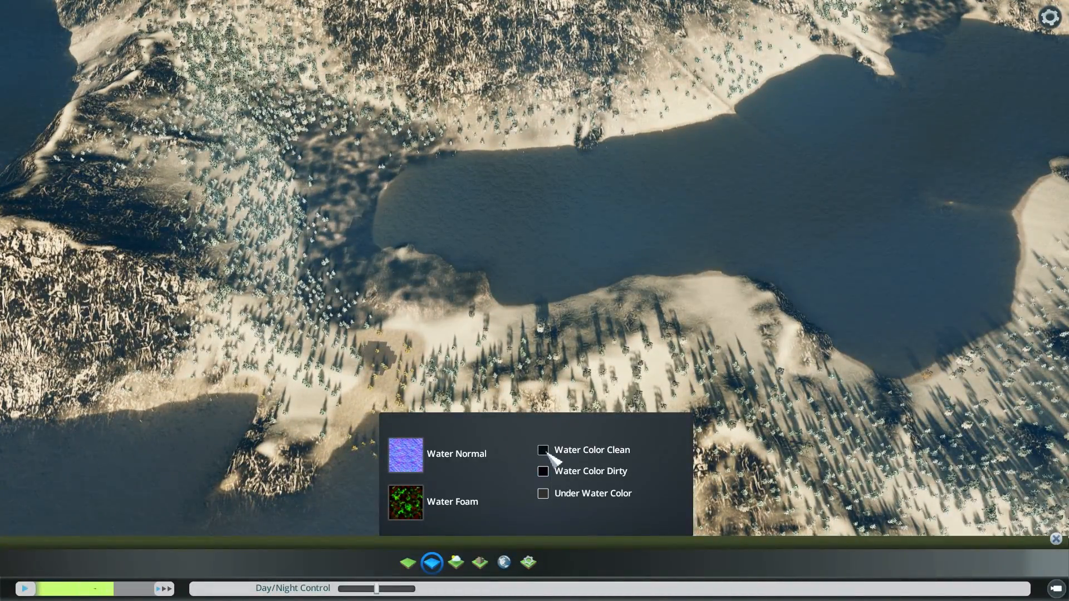
middle_drag(547, 454, 565, 352)
key(w)
key(a)
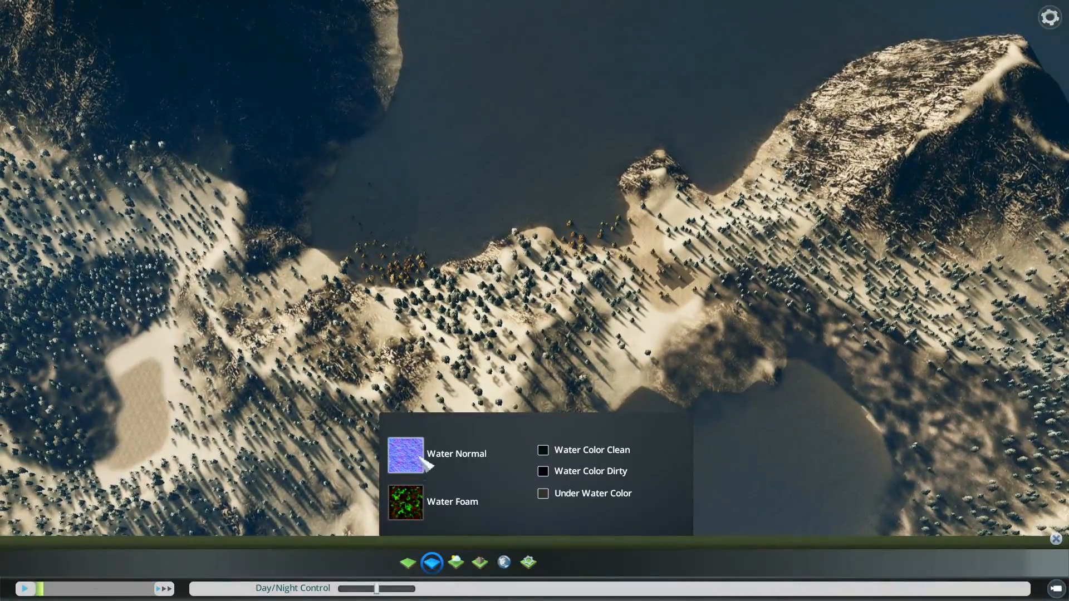
scroll(720, 441, up, 3)
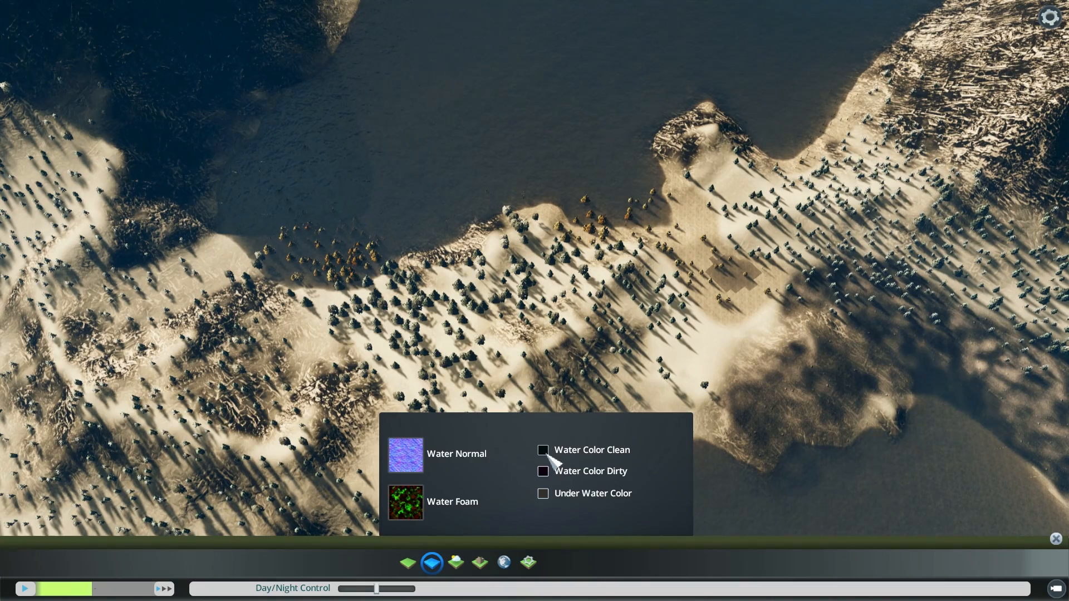
click(546, 451)
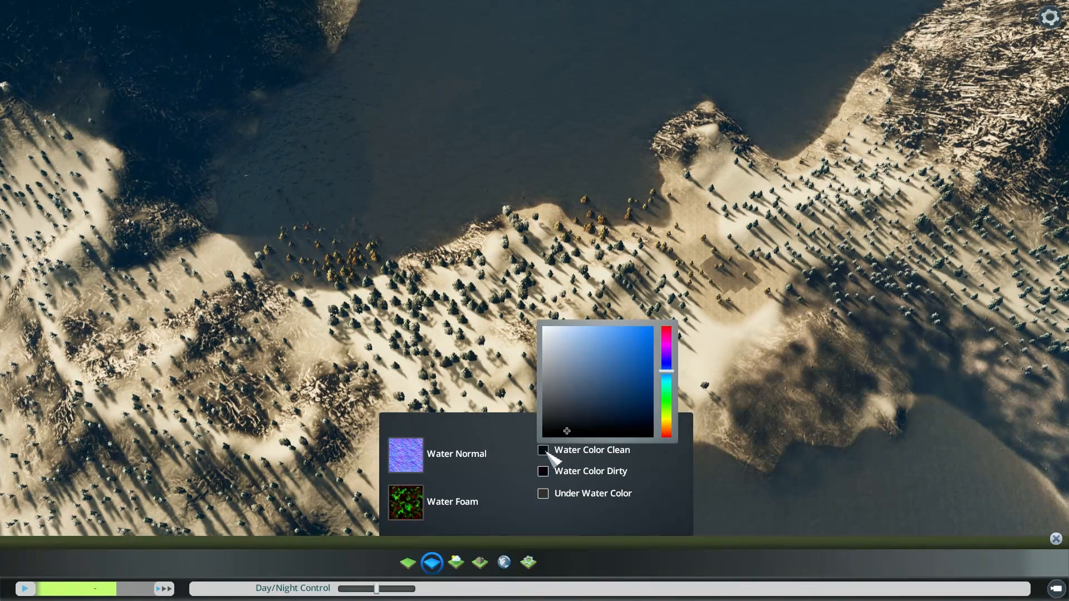
drag(681, 372, 675, 380)
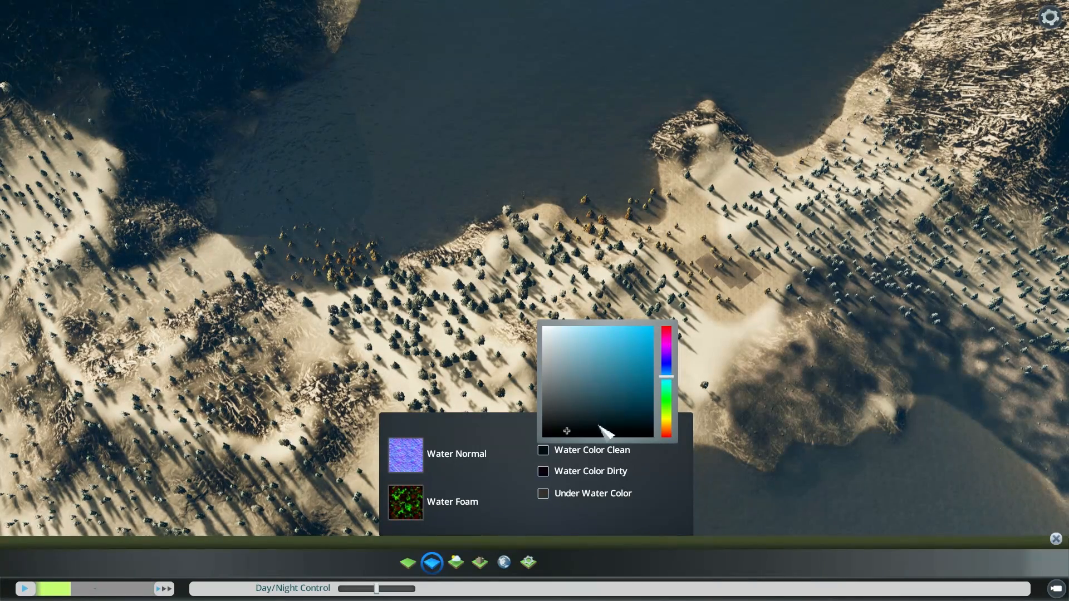
drag(574, 430, 590, 407)
Shift the hue of the dirty water color from violet to blue, keeping it nearly black.
middle_drag(591, 402, 660, 153)
scroll(660, 153, up, 3)
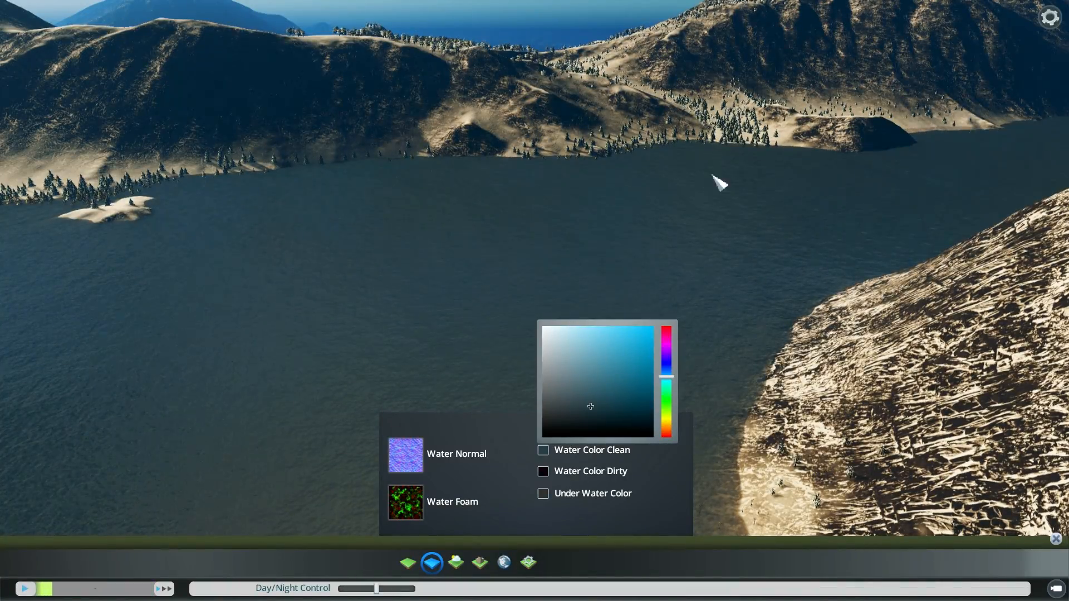
middle_drag(713, 175, 884, 172)
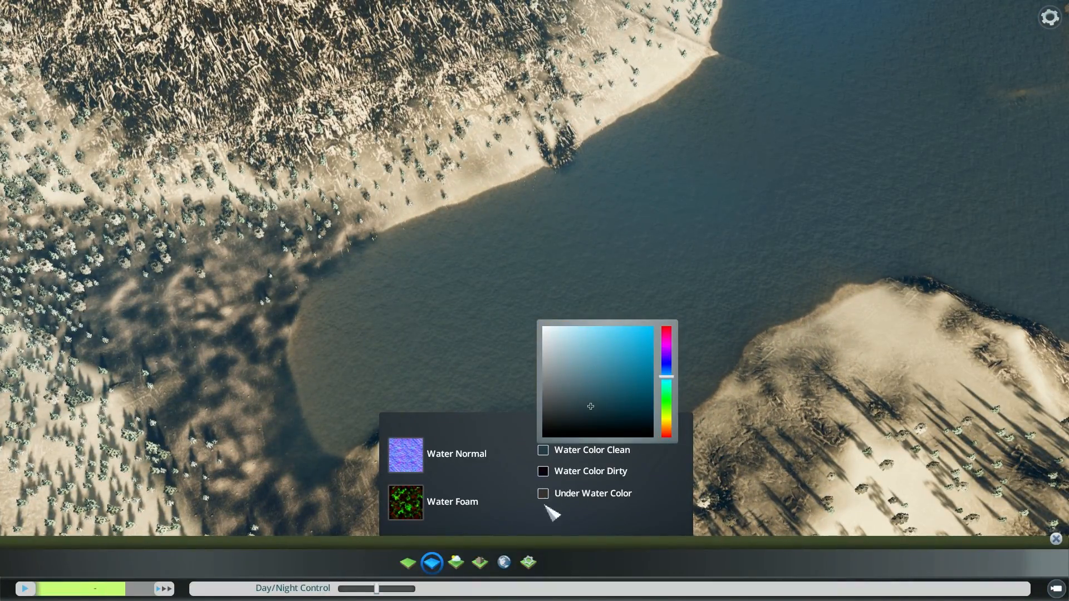
click(543, 472)
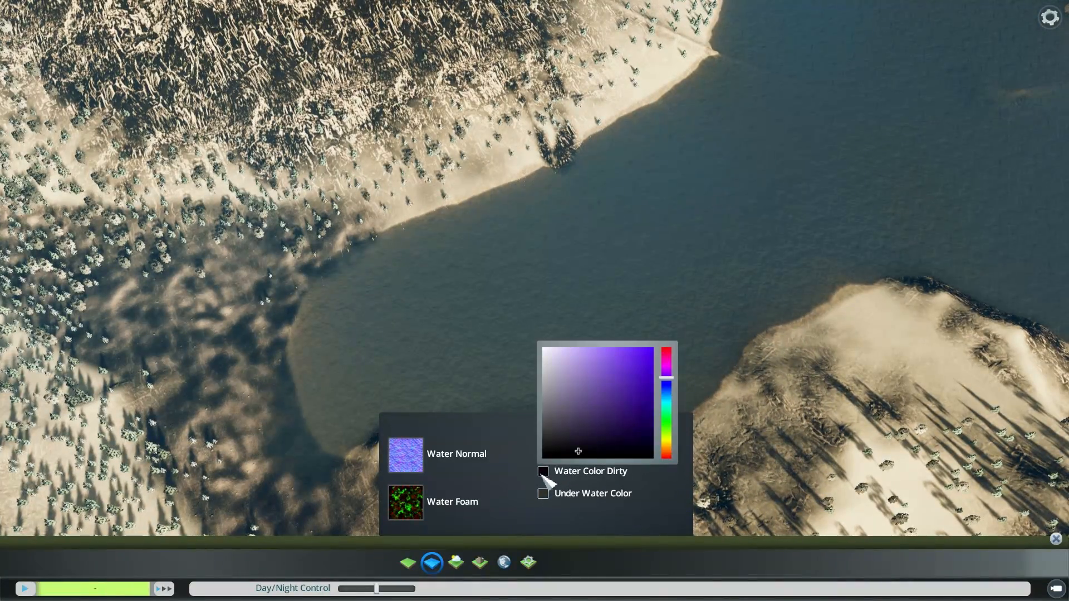
click(672, 383)
drag(672, 383, 674, 392)
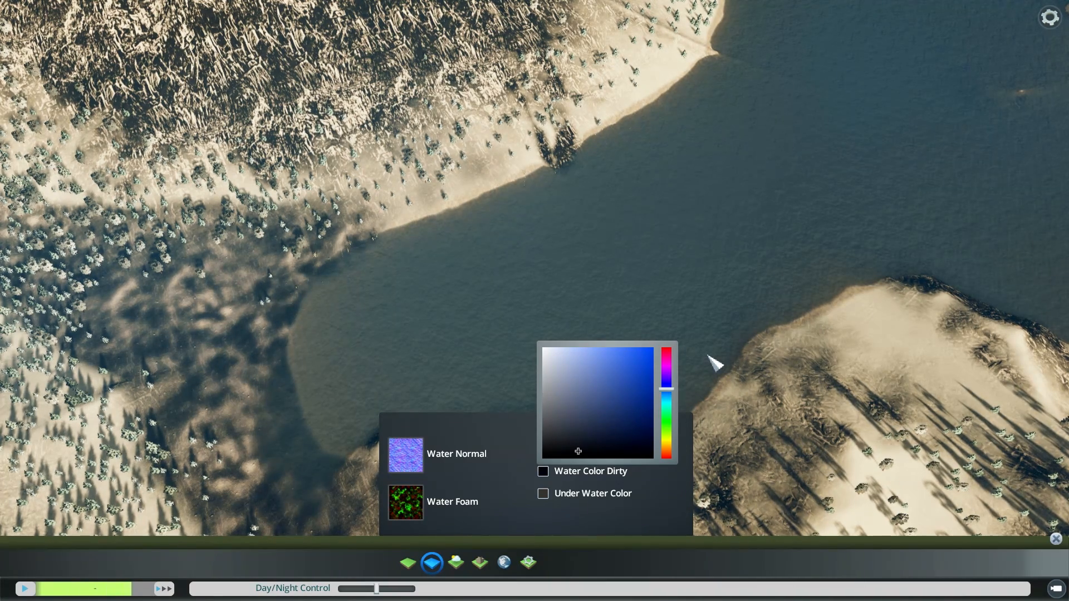
Set the under water color to a dark teal green and check it along the lake and coast.
click(546, 497)
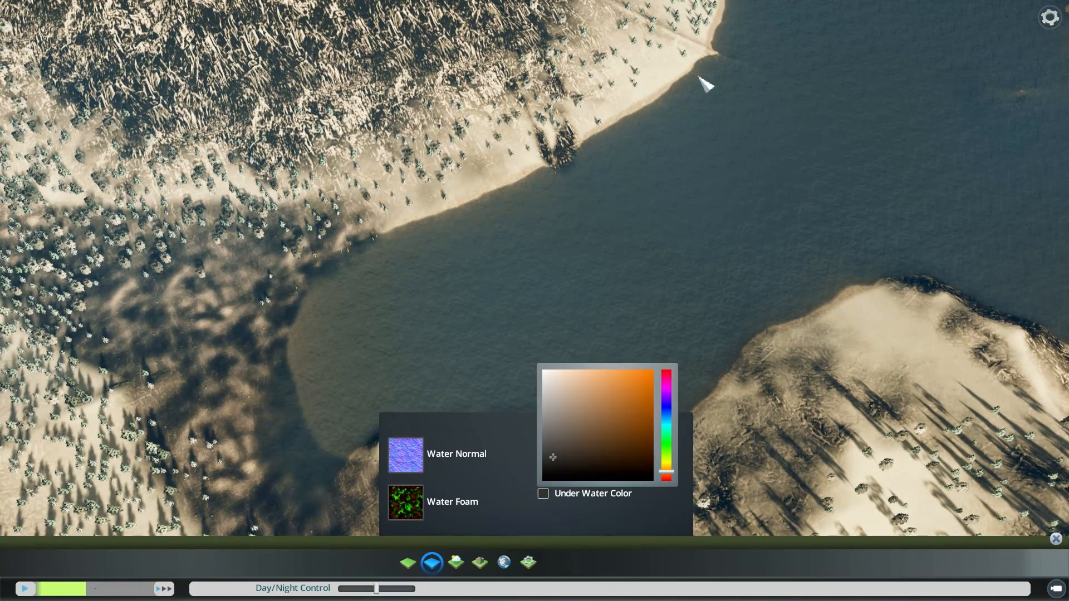
scroll(497, 200, down, 2)
middle_drag(496, 201, 356, 200)
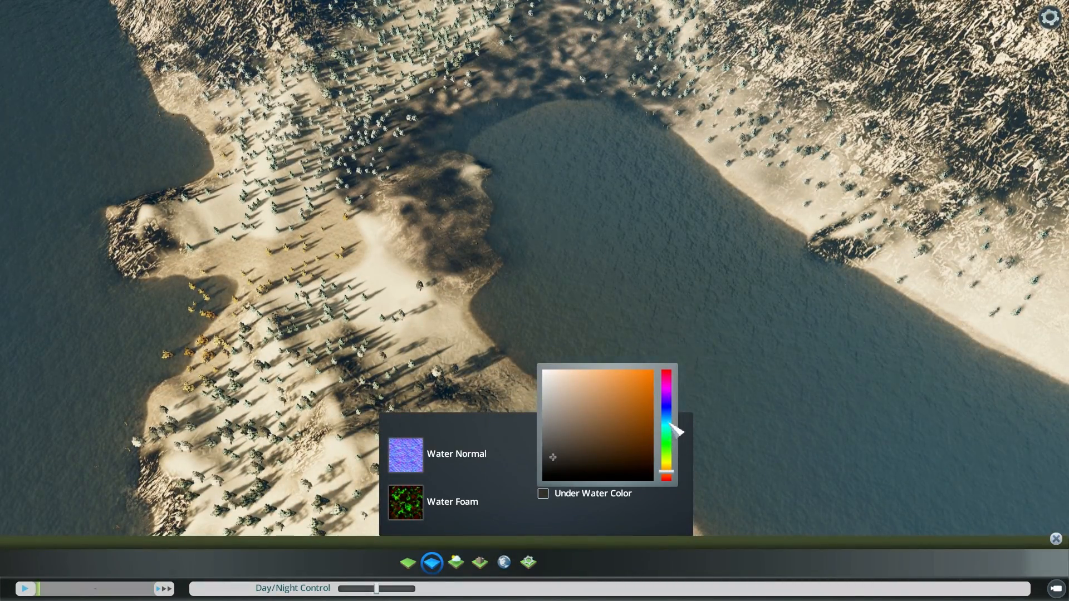
drag(671, 473, 678, 433)
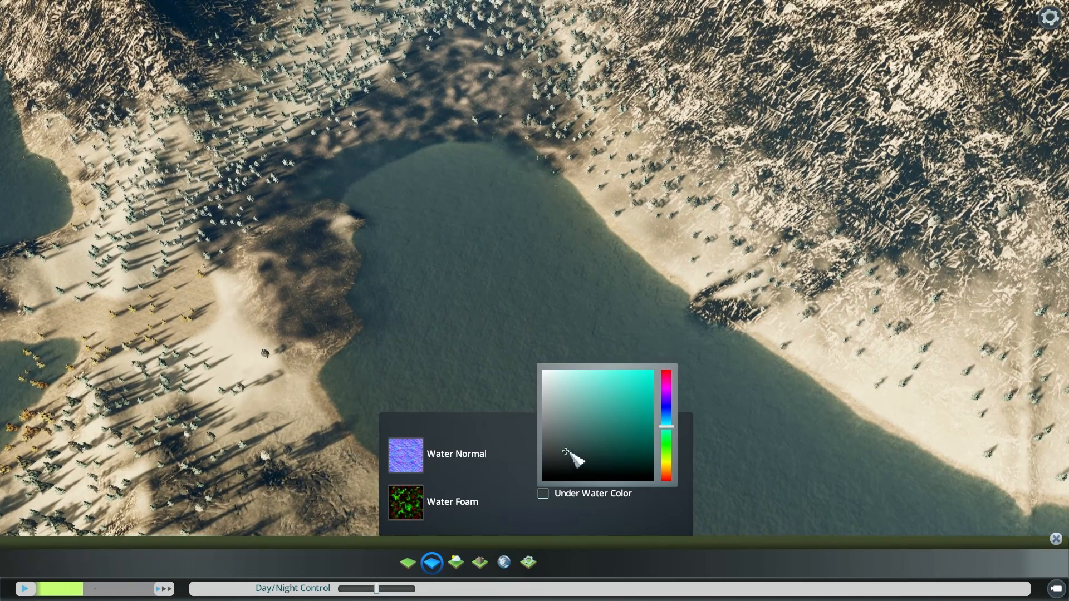
mouse_move(600, 450)
mouse_down()
mouse_move(574, 443)
mouse_move(581, 449)
mouse_up()
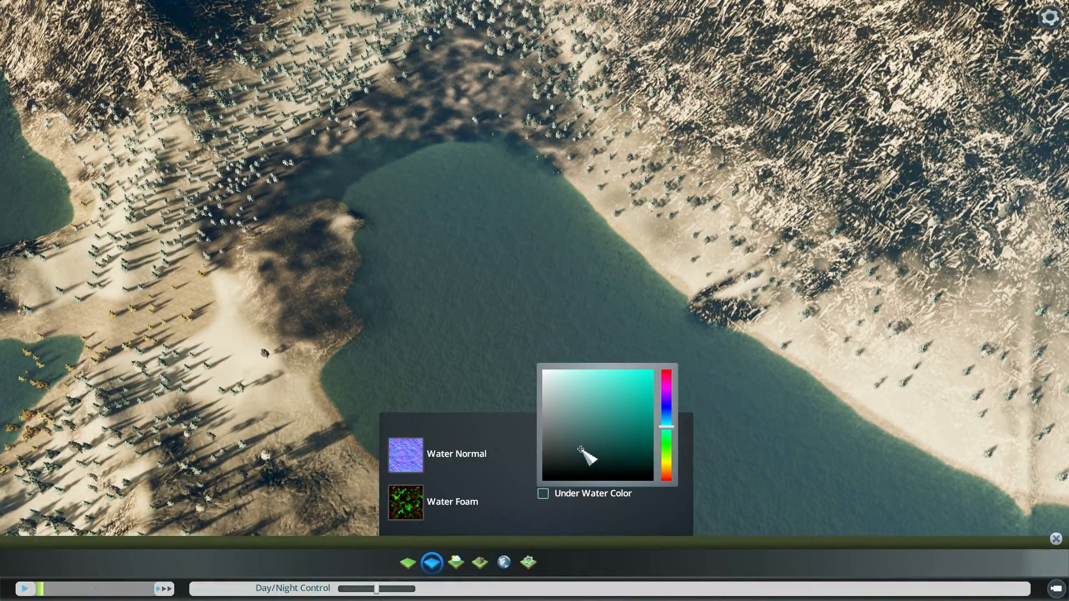
middle_drag(632, 243, 240, 195)
middle_drag(484, 139, 273, 176)
middle_drag(601, 279, 583, 286)
key(w)
key(d)
click(780, 325)
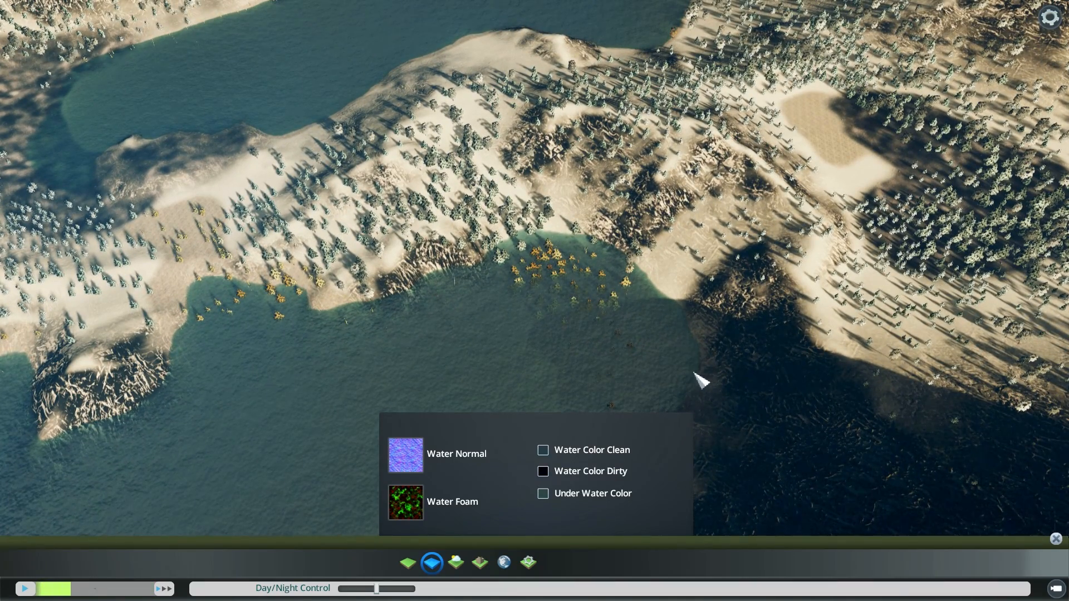
Open the sun, moon and sky settings and bring the sun above the sea into view with the free camera.
click(455, 571)
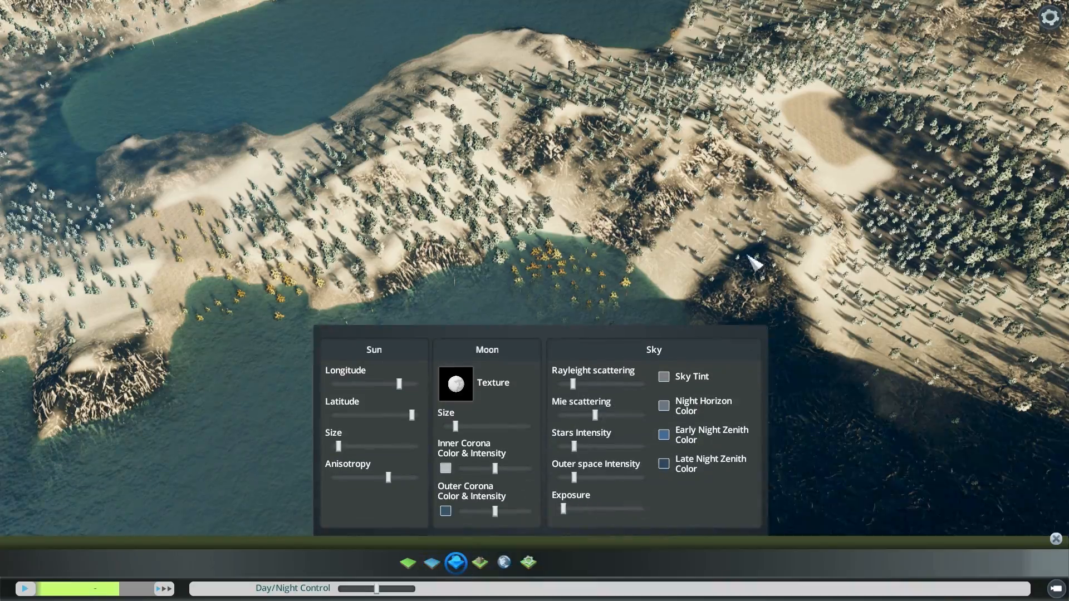
middle_drag(753, 258, 914, 91)
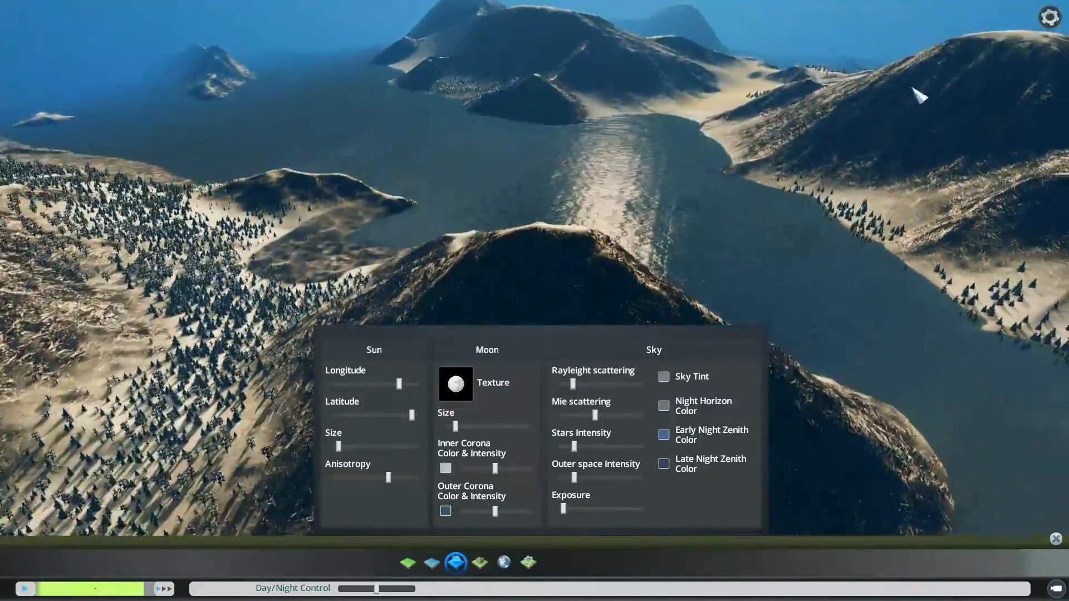
scroll(501, 239, up, 3)
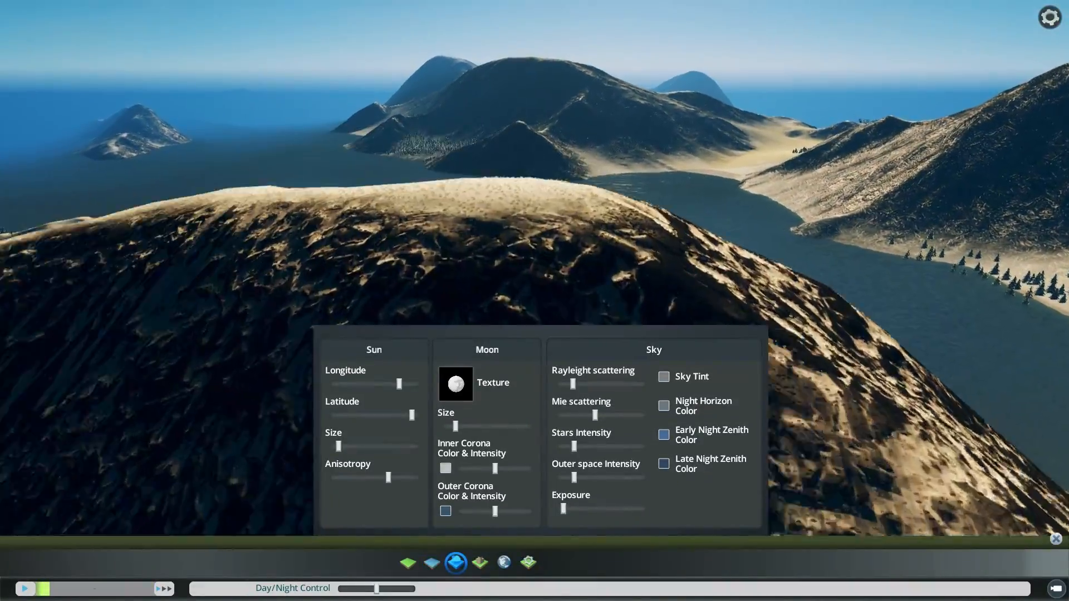
key(w)
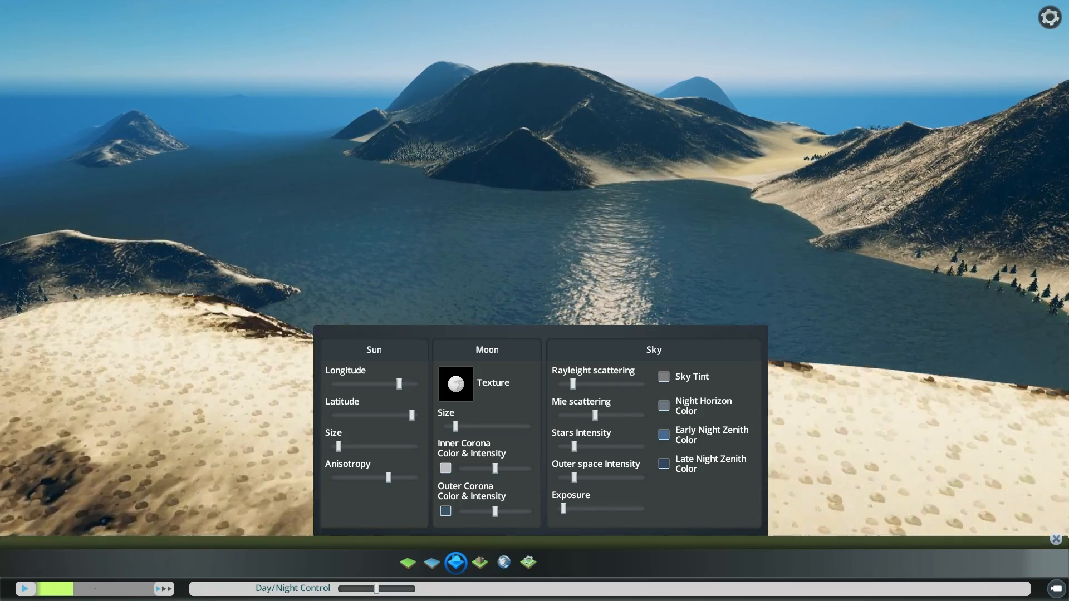
middle_drag(510, 225, 467, 134)
middle_drag(657, 516, 699, 517)
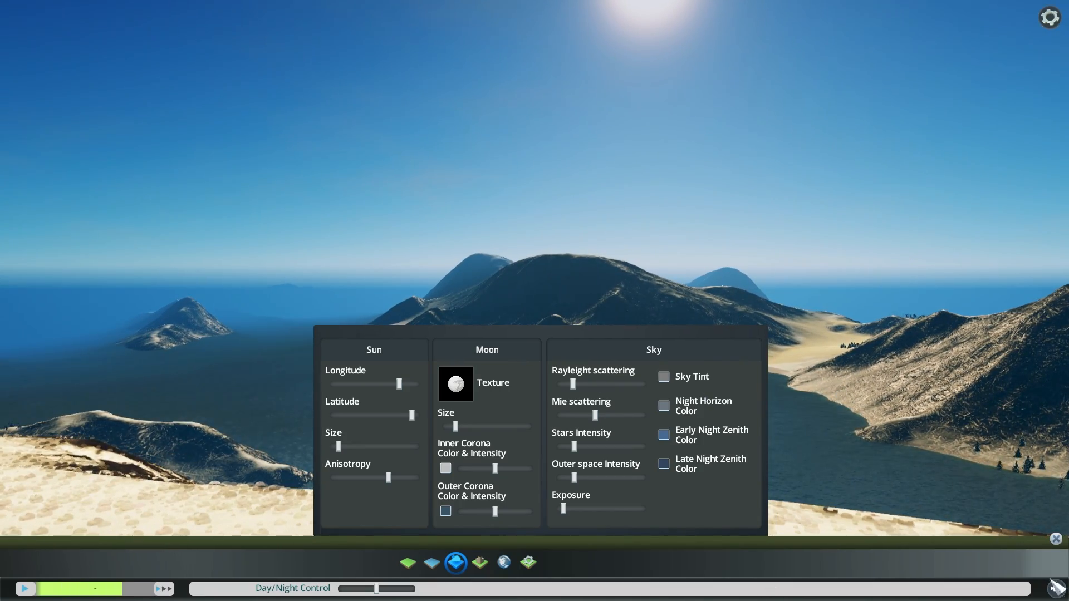
click(1054, 586)
middle_drag(638, 262, 662, 137)
middle_drag(551, 222, 539, 291)
key(Escape)
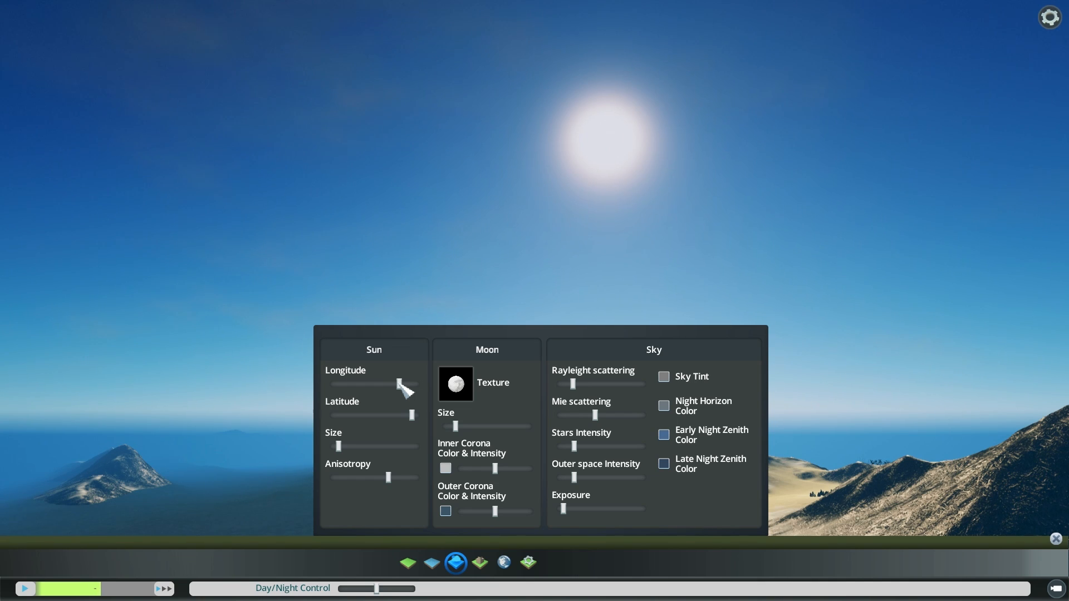
Lower the sun's longitude slightly and raise its latitude to the maximum.
drag(398, 381, 398, 386)
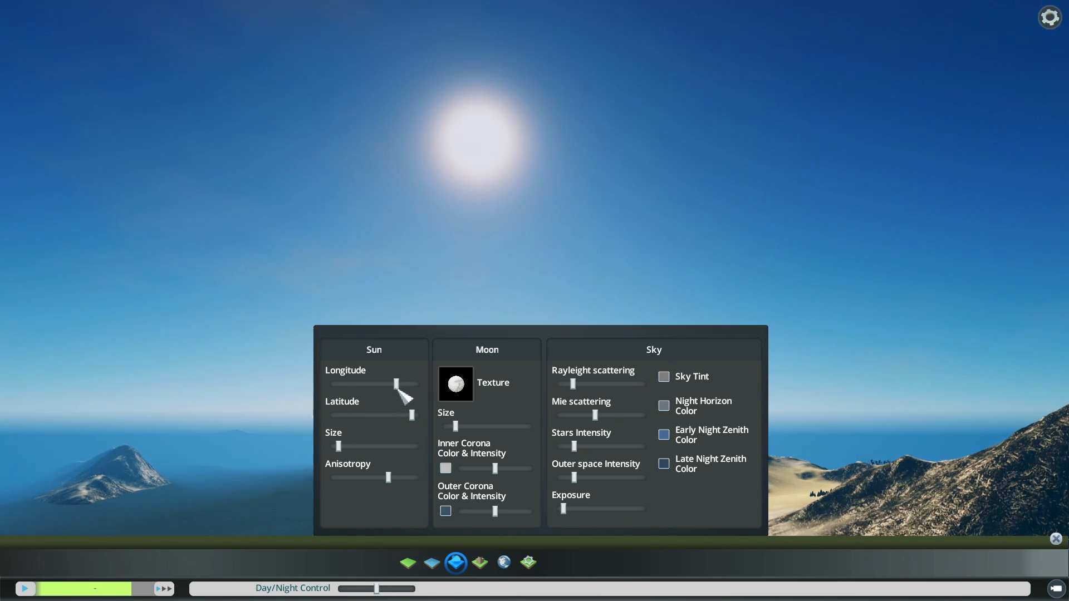
mouse_move(399, 389)
mouse_down()
mouse_move(409, 389)
mouse_move(399, 390)
mouse_up()
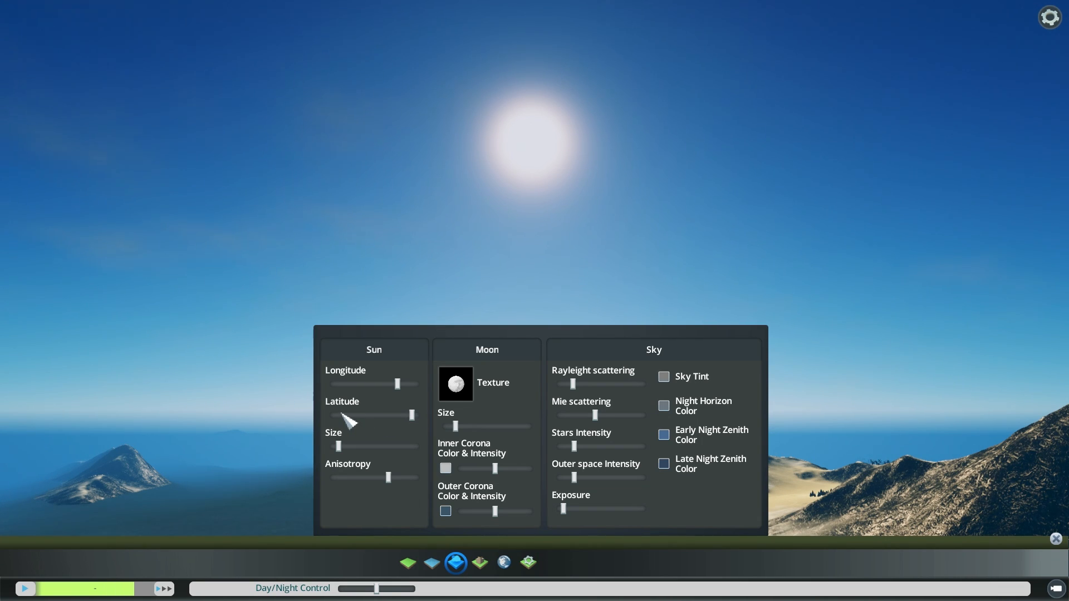
mouse_move(412, 415)
mouse_down()
mouse_move(391, 417)
mouse_move(426, 419)
mouse_move(390, 419)
mouse_move(419, 421)
mouse_up()
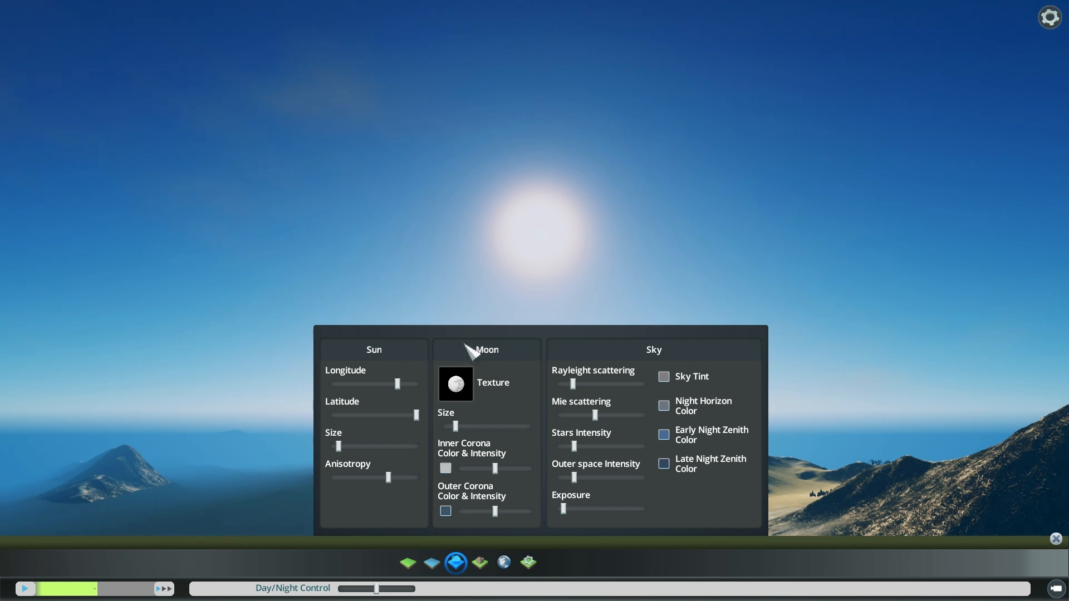
Increase the sun's anisotropy slightly and preview the sky at night before returning to daytime.
mouse_move(389, 477)
mouse_down()
mouse_move(408, 477)
mouse_move(397, 477)
mouse_up()
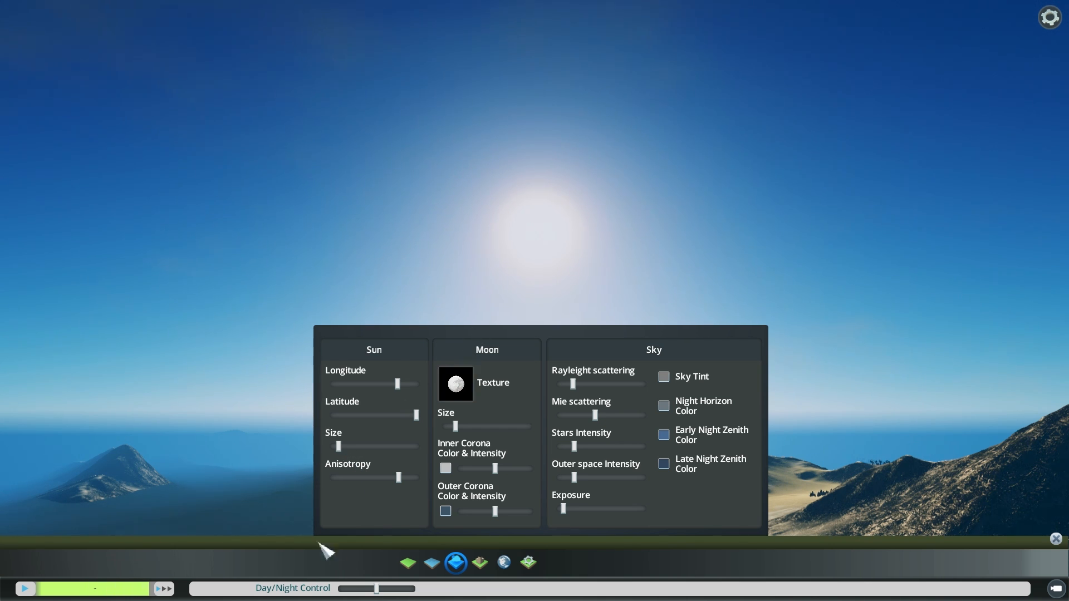
drag(376, 589, 338, 591)
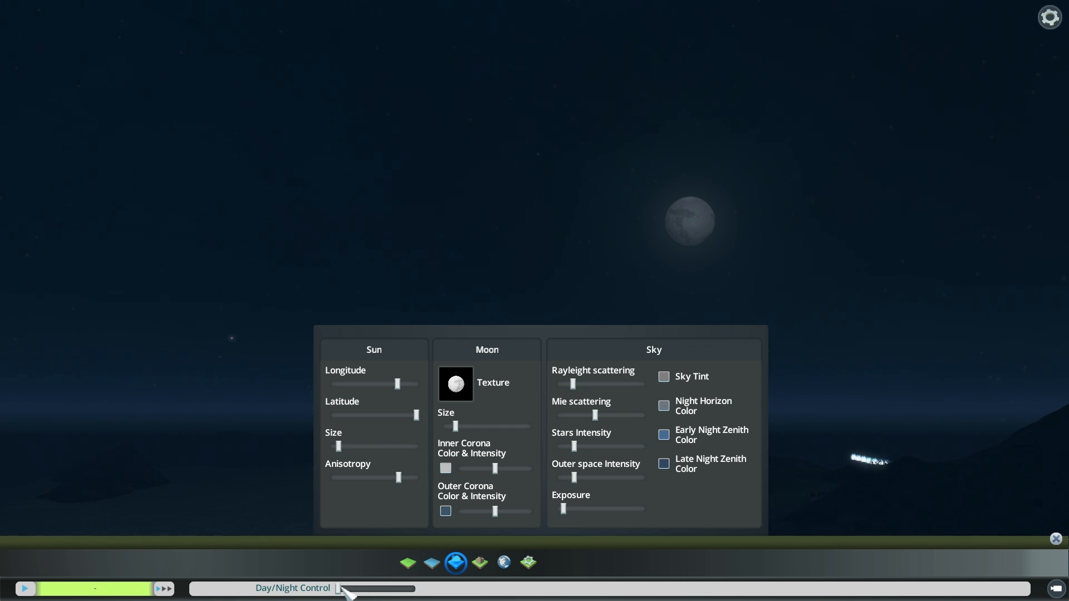
drag(342, 591, 381, 595)
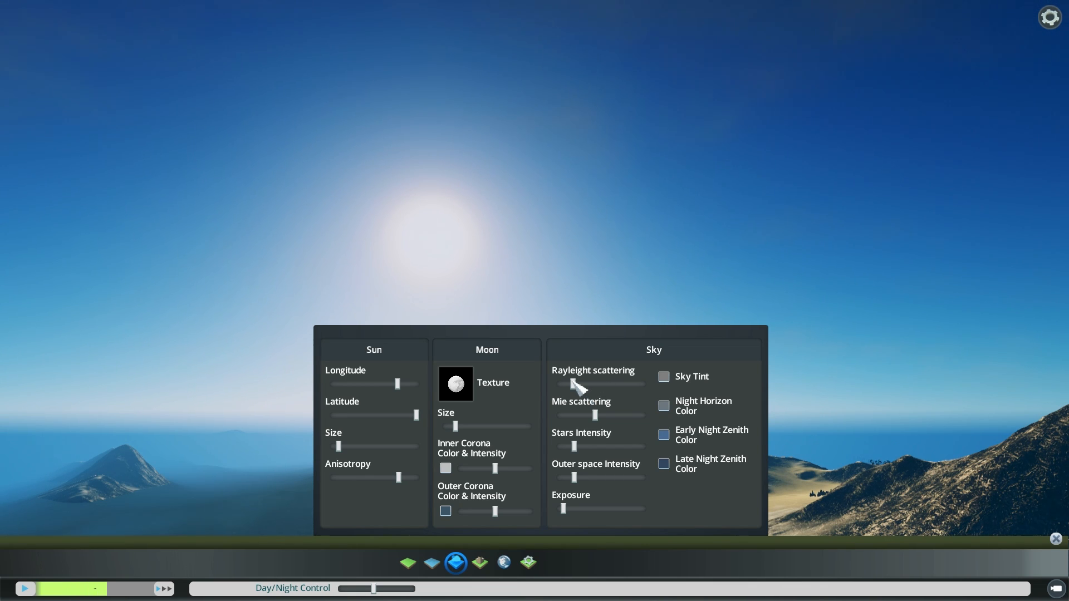
Test Rayleigh scattering at its minimum, and settle on a value slightly above the original.
mouse_move(578, 389)
mouse_down()
mouse_move(602, 390)
mouse_move(558, 386)
mouse_up()
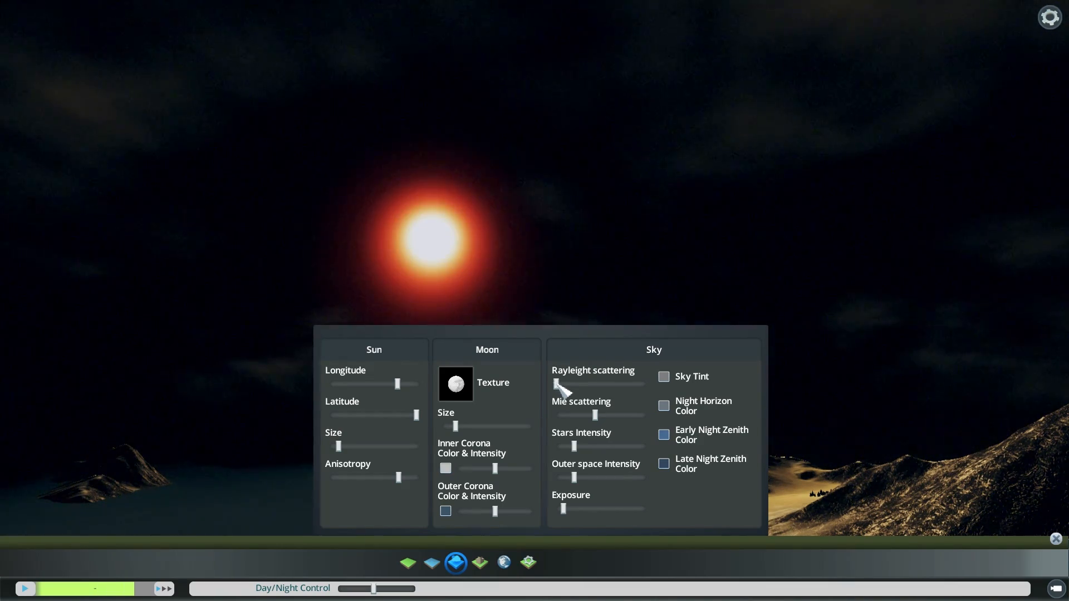
drag(556, 385, 578, 398)
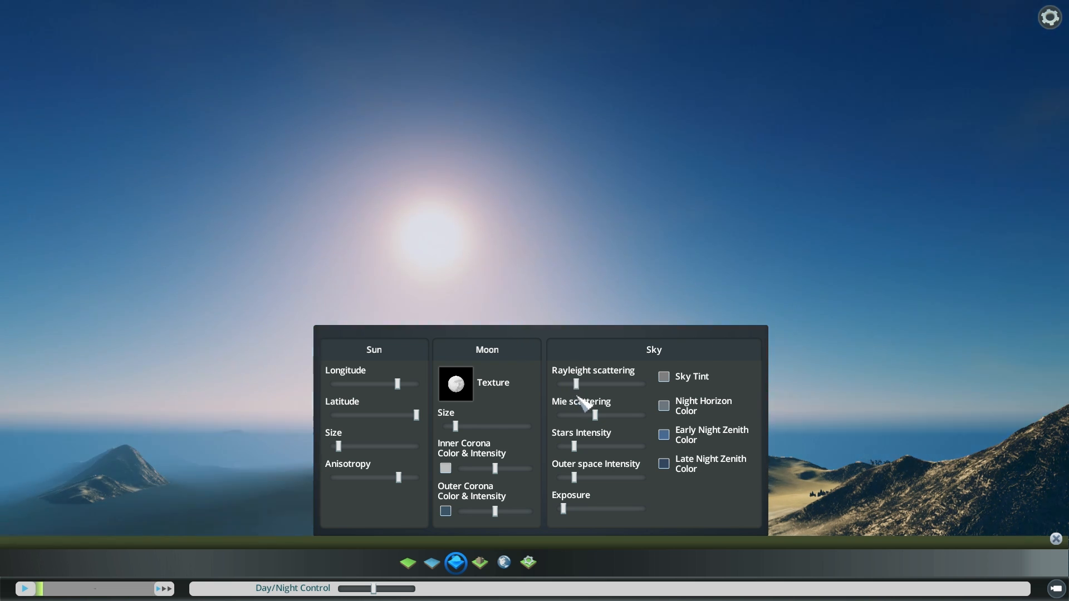
Lower Rayleigh scattering slightly and bring the sun above the hills into view.
drag(576, 397, 575, 395)
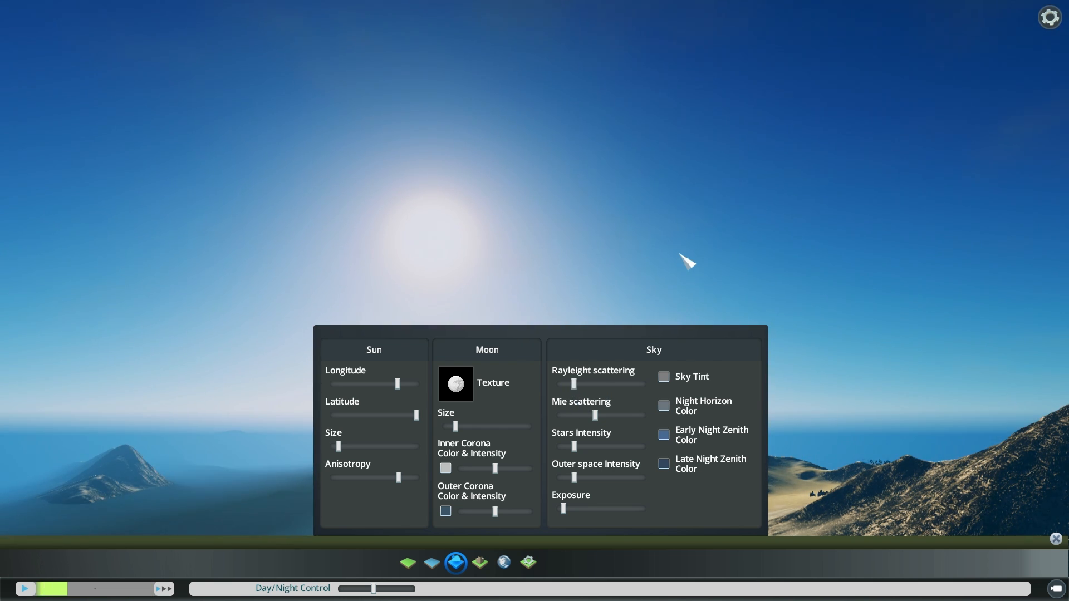
middle_drag(656, 223, 610, 205)
middle_drag(591, 323, 551, 367)
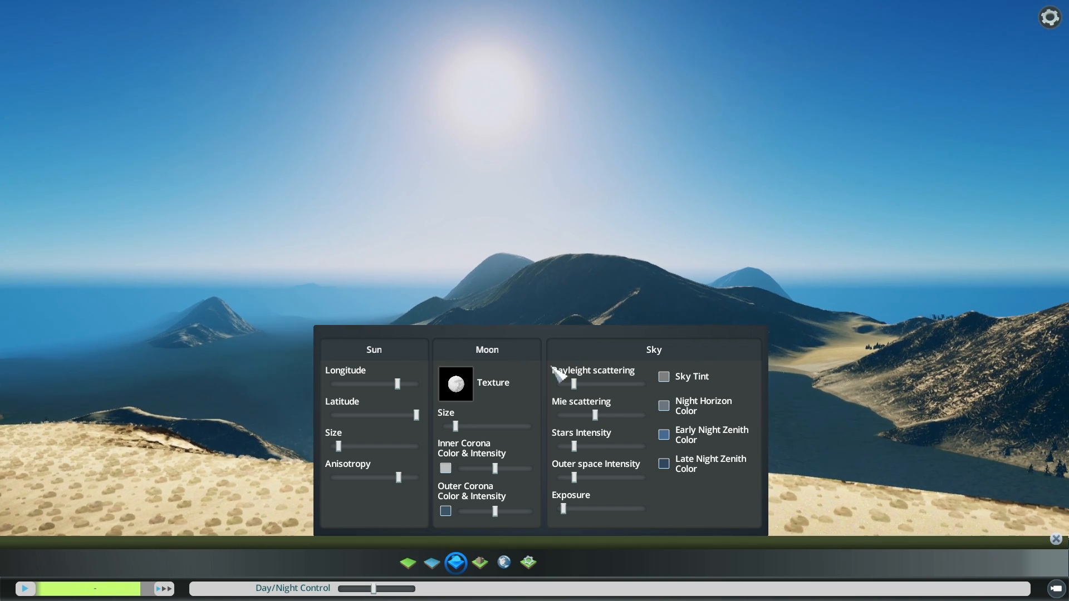
Raise Mie scattering well above the middle of its range, checking the sky in daylight and at sunset.
mouse_move(596, 415)
mouse_down()
mouse_move(623, 416)
mouse_move(601, 416)
mouse_up()
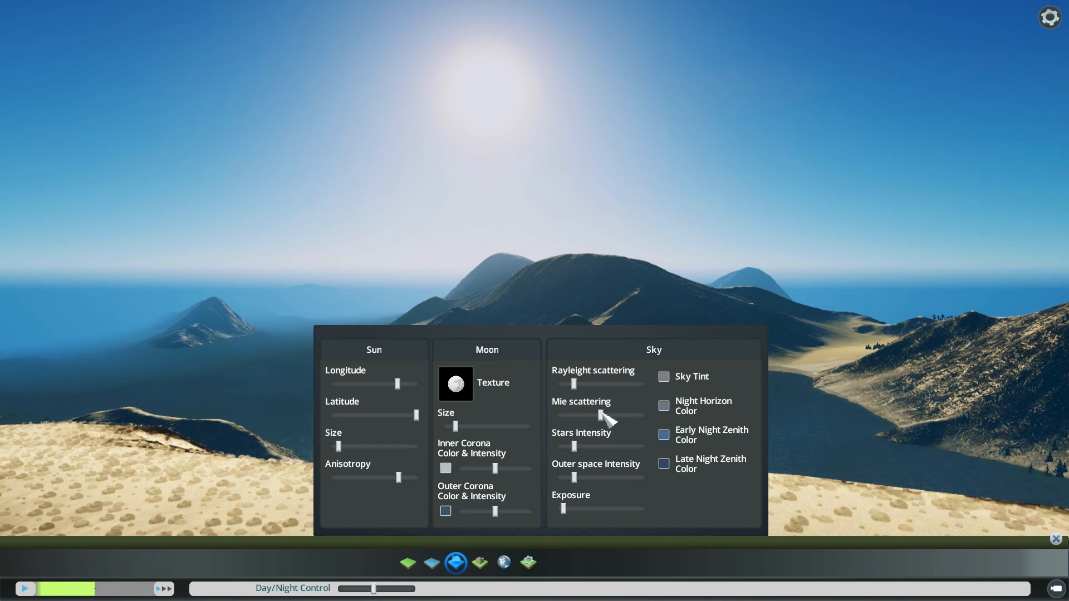
middle_drag(614, 201, 379, 290)
drag(379, 591, 356, 594)
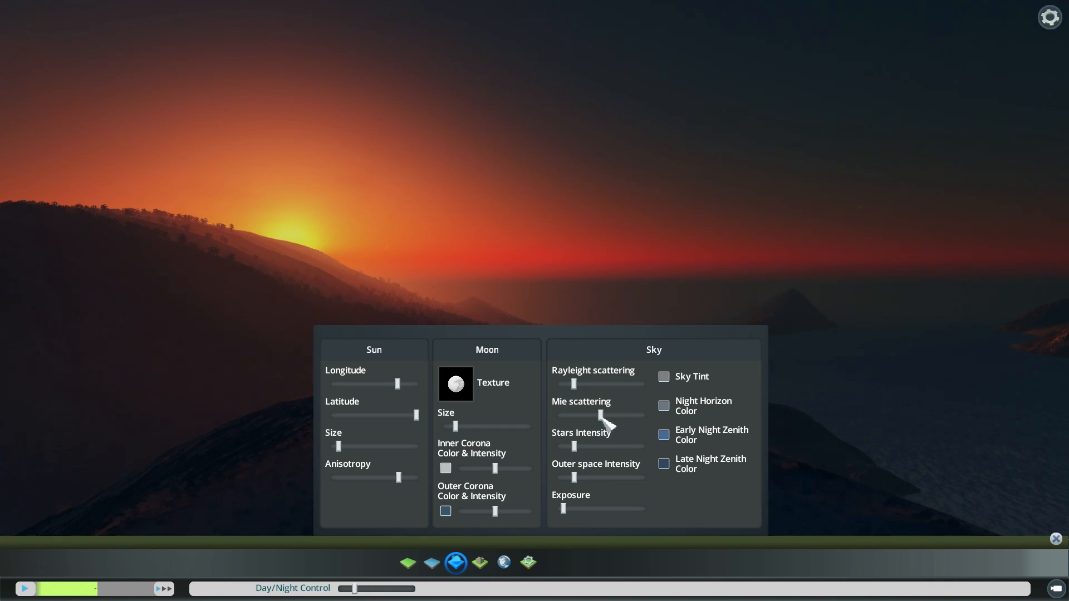
drag(601, 414, 627, 415)
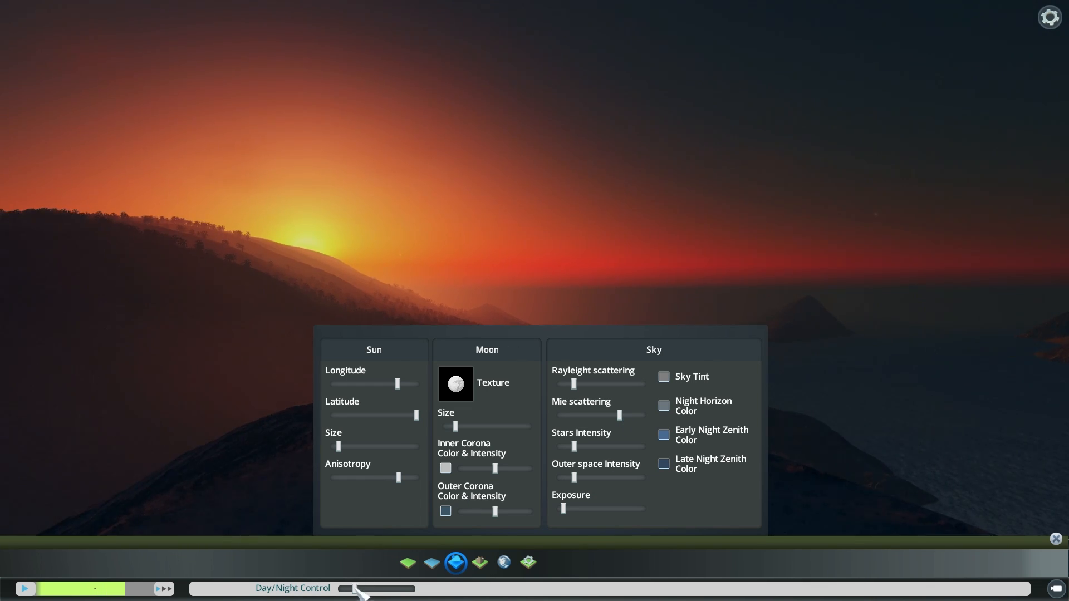
Set the time to full night and examine the stars and aurora with the free camera.
drag(357, 589, 338, 589)
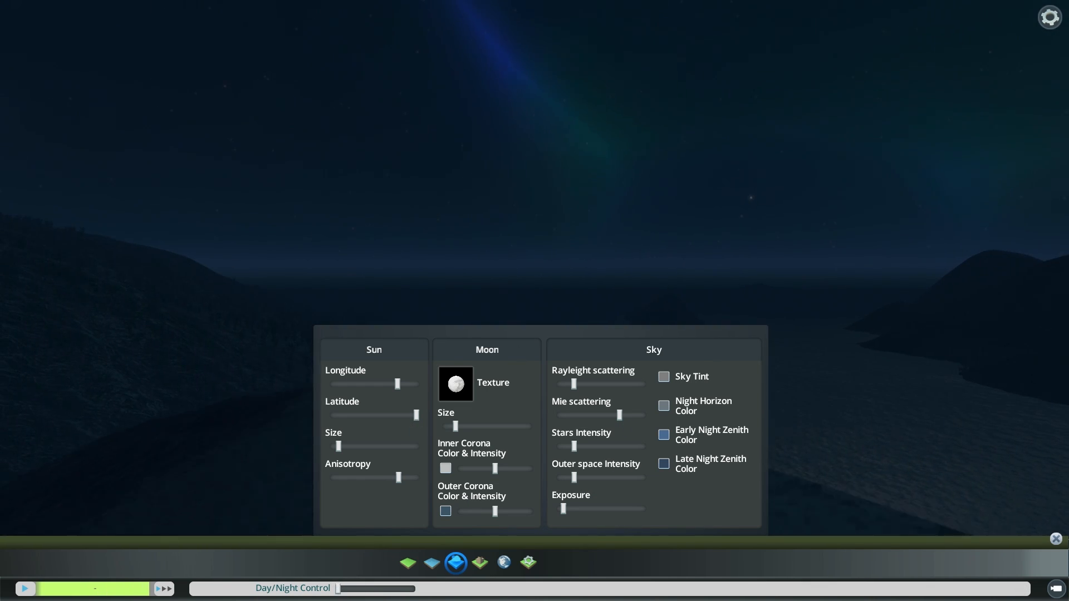
click(1057, 590)
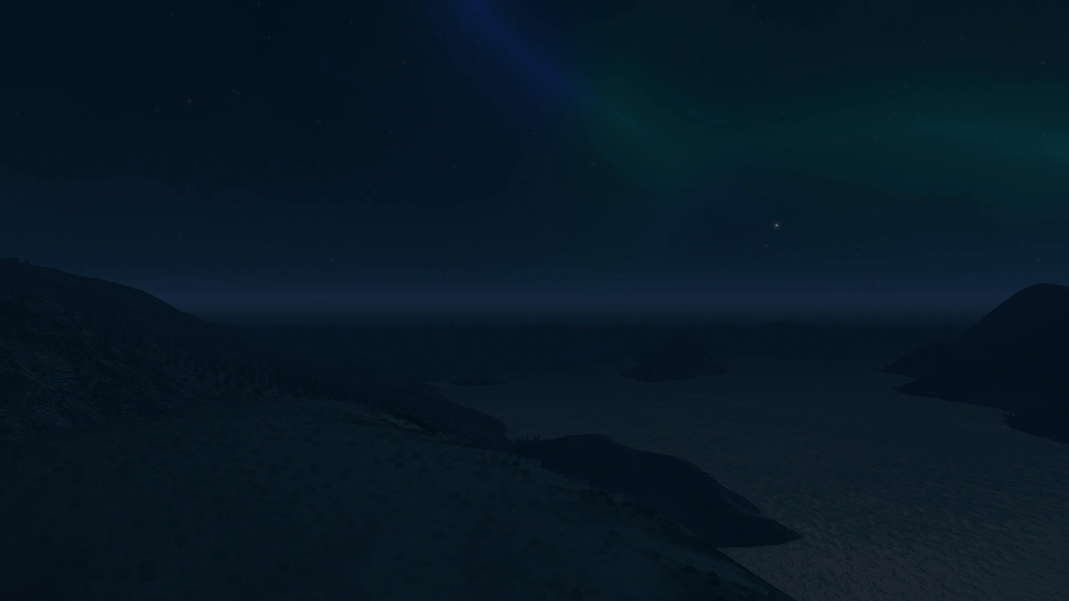
middle_drag(535, 301, 646, 187)
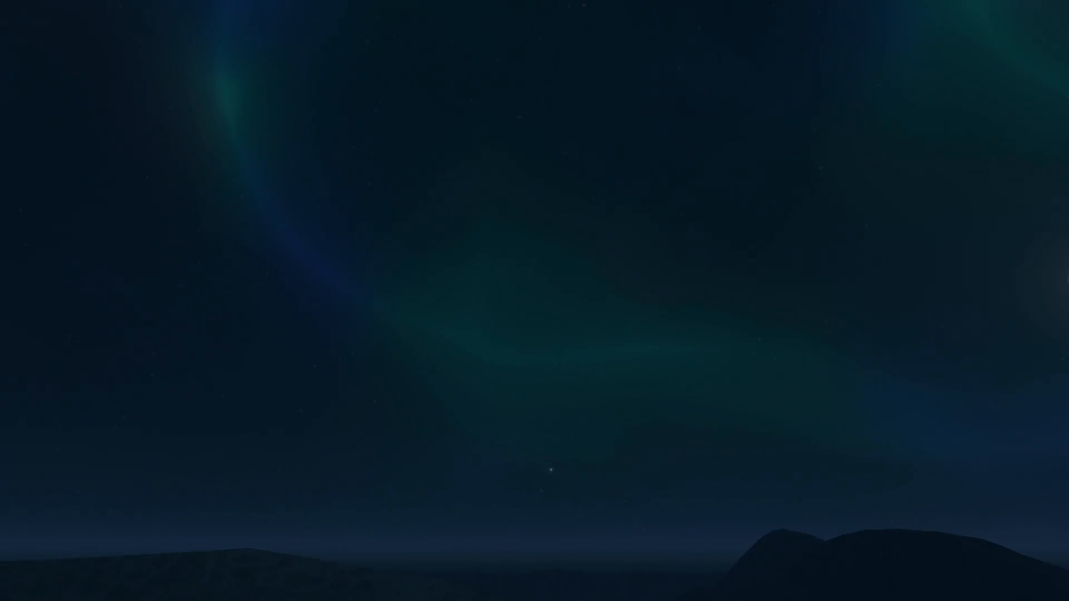
middle_drag(501, 139, 518, 167)
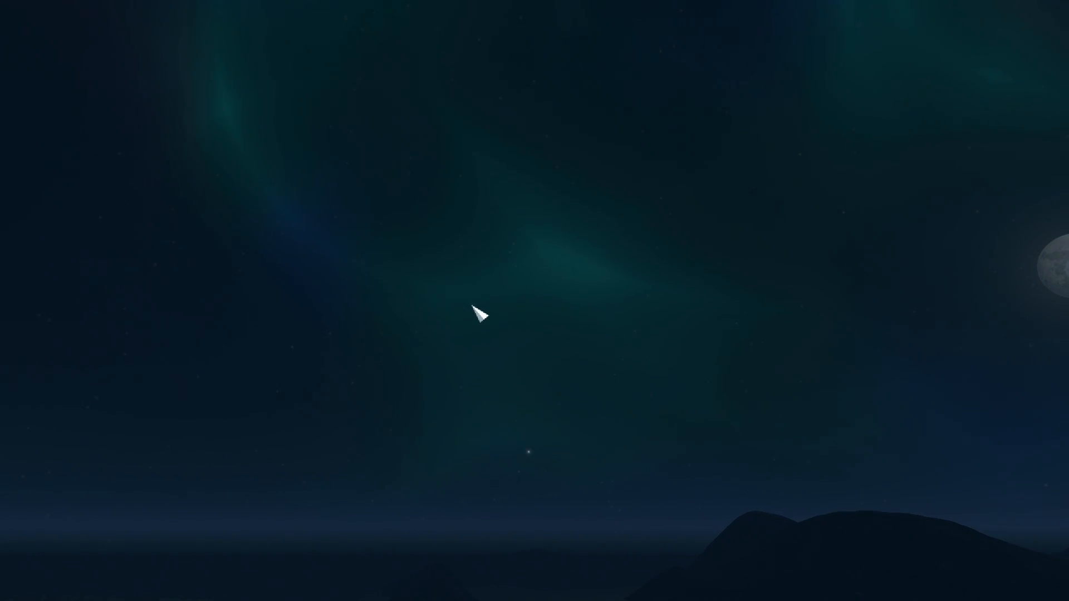
key(Escape)
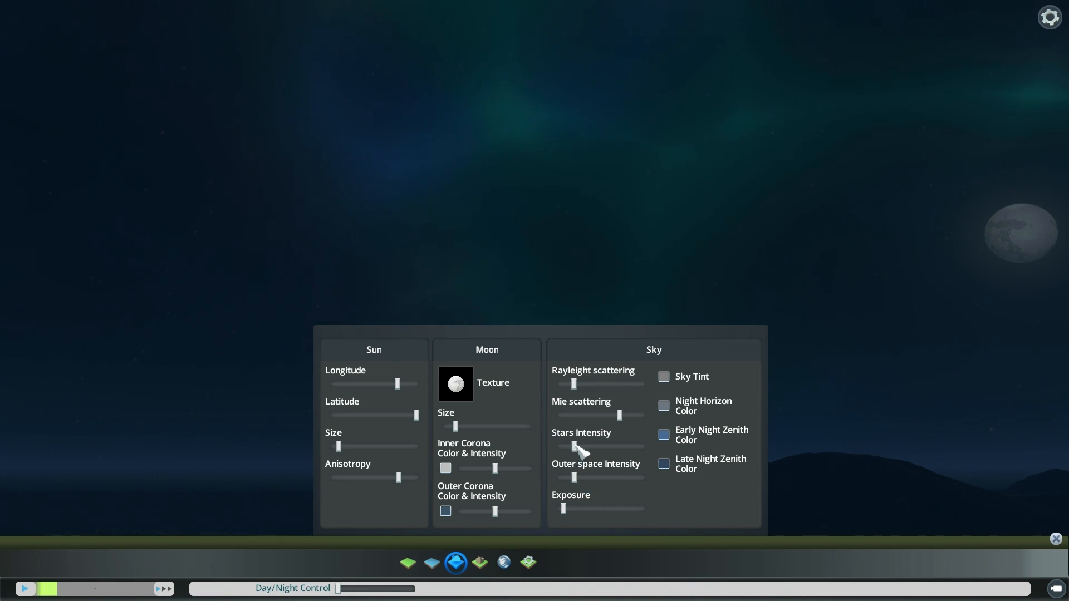
Raise stars intensity to well above the middle and outer space intensity to around the middle, and check the night sky with the free camera.
drag(576, 444, 598, 450)
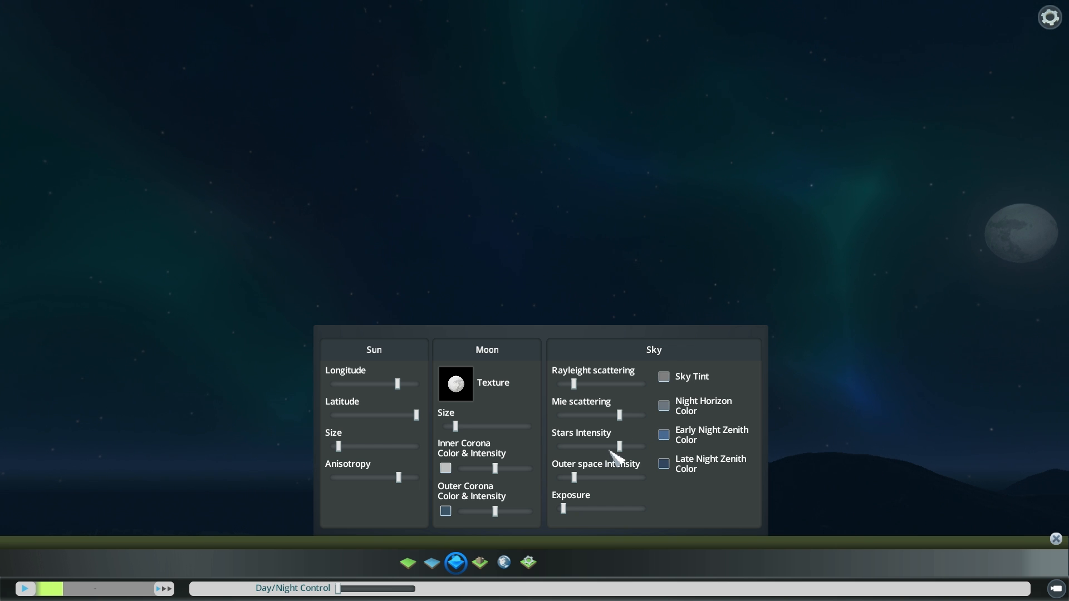
drag(576, 482, 616, 477)
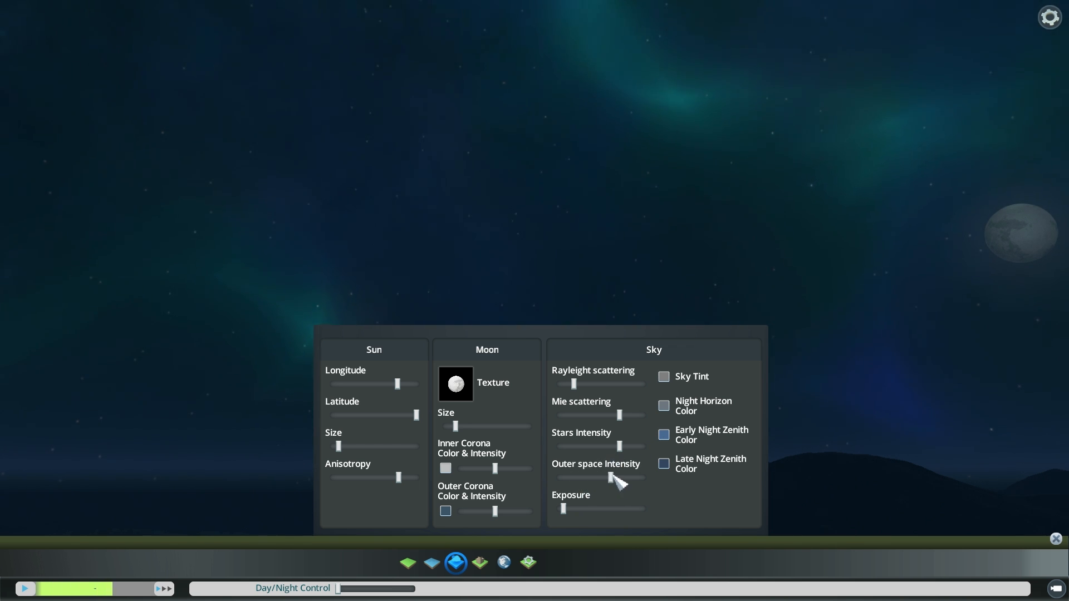
middle_drag(577, 153, 936, 553)
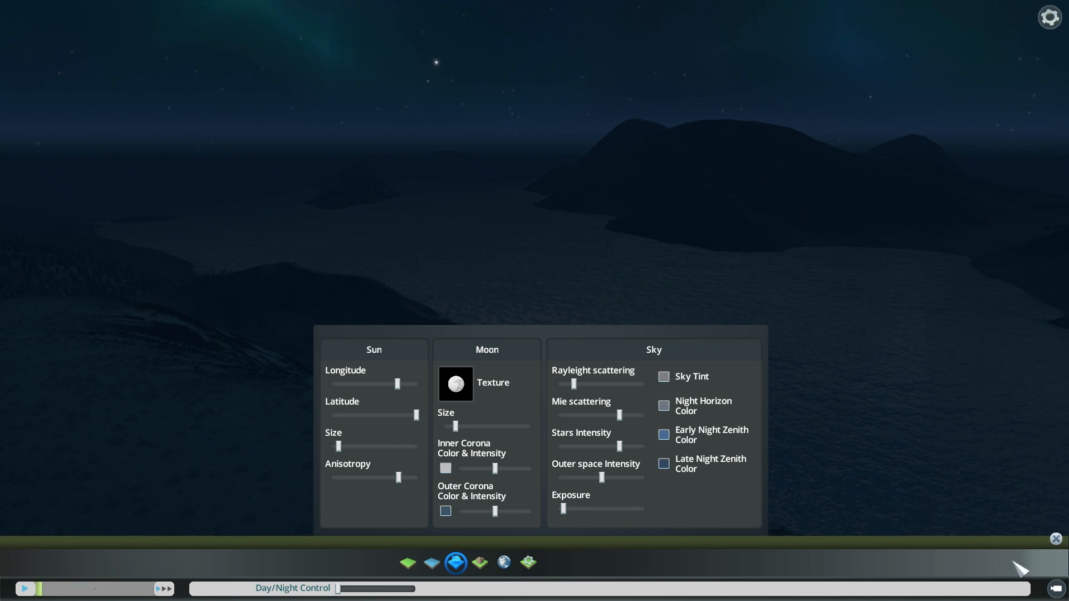
click(1052, 588)
middle_drag(1052, 588, 546, 518)
drag(629, 267, 580, 282)
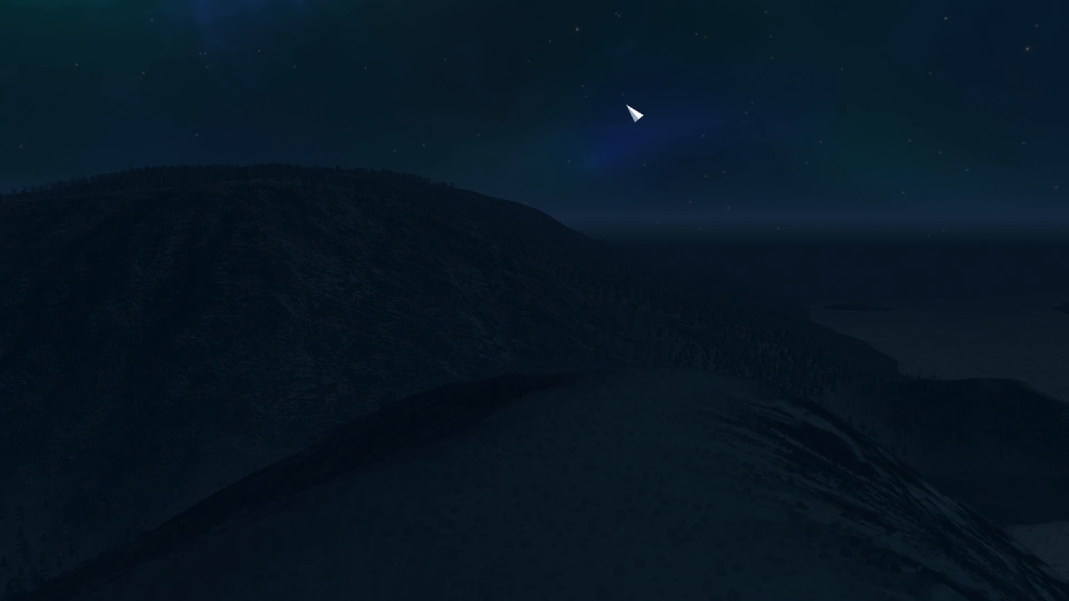
key(Escape)
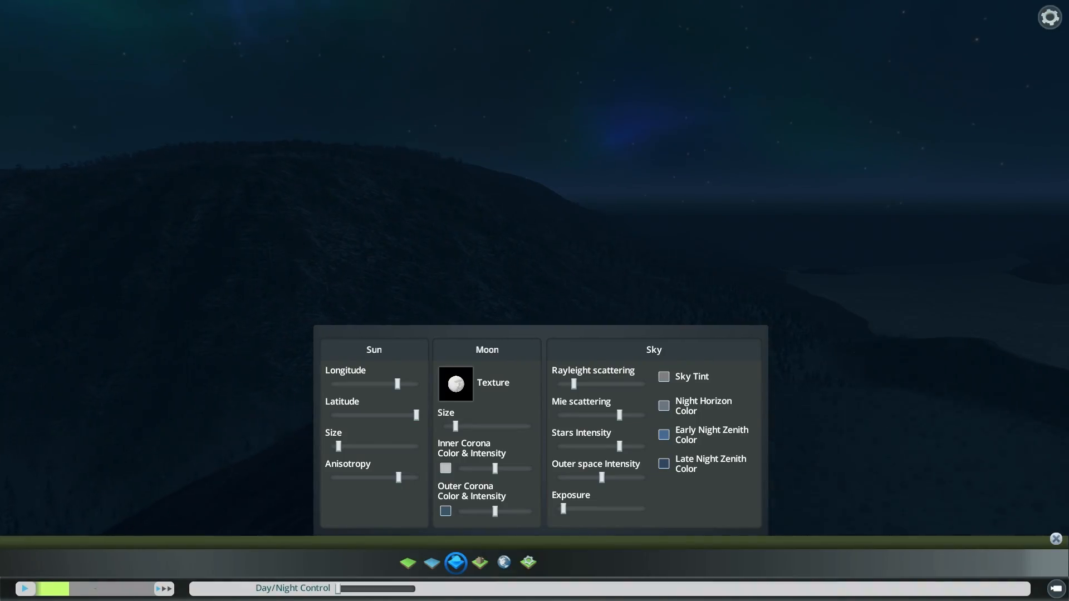
Test sky exposure at its maximum on the night terrain, and settle on a value slightly above the original.
middle_drag(579, 5, 536, 293)
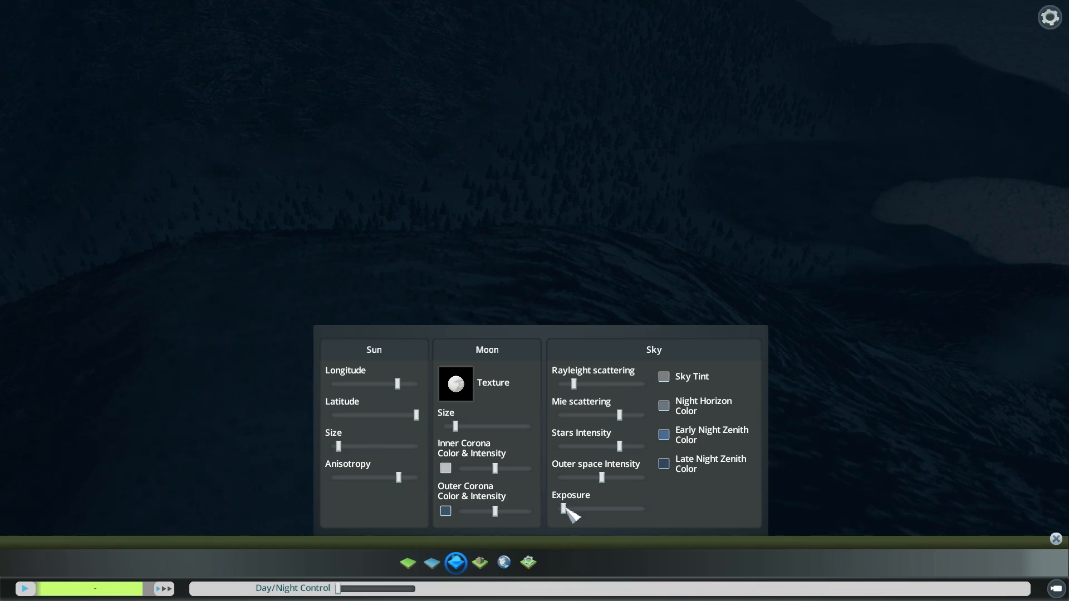
drag(566, 508, 660, 513)
middle_drag(601, 294, 519, 143)
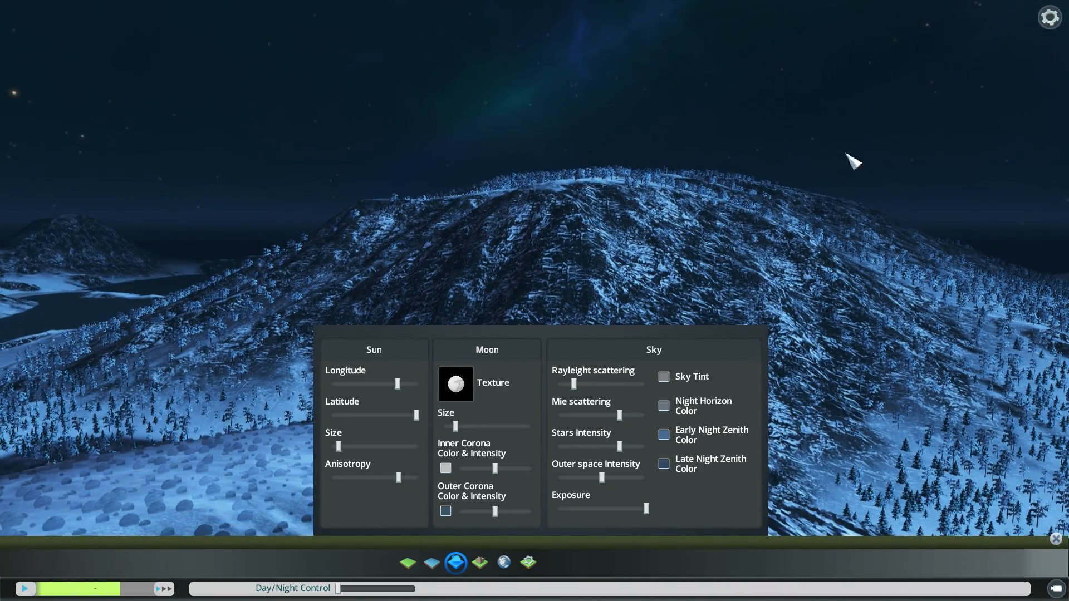
middle_drag(614, 148, 535, 291)
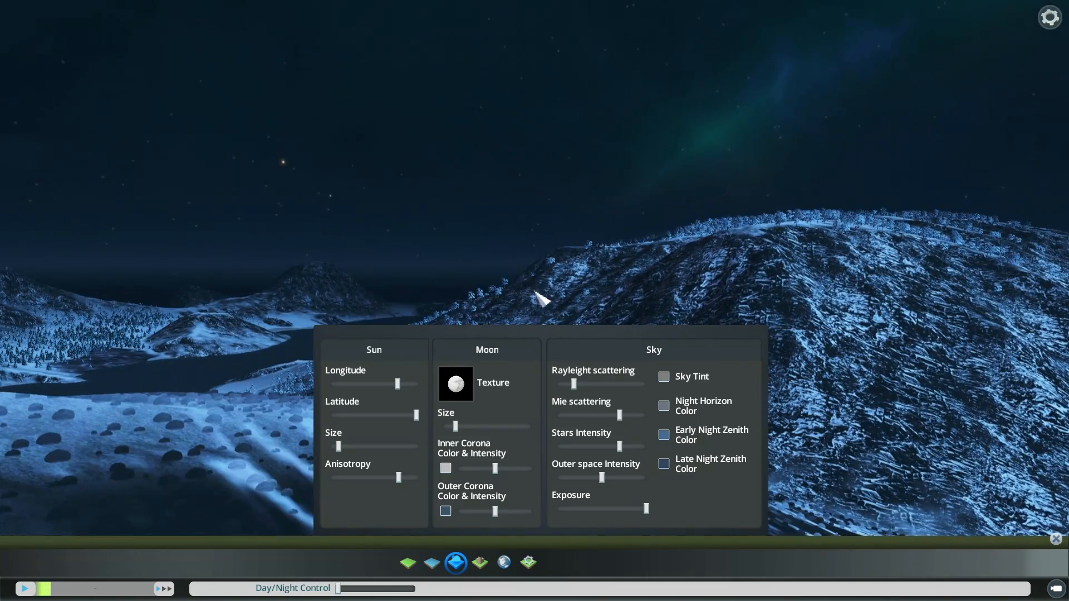
drag(643, 509, 554, 517)
middle_drag(588, 173, 537, 293)
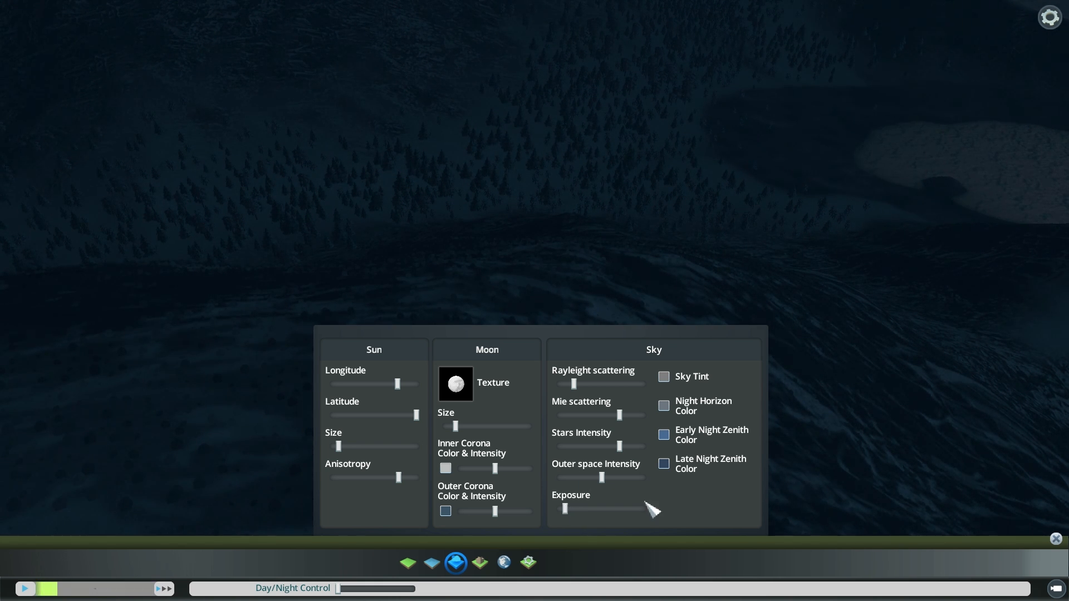
Inspect the forest and mountains at night and nudge sky exposure up very slightly.
mouse_move(524, 264)
middle_down()
mouse_move(646, 223)
mouse_move(523, 270)
mouse_move(504, 266)
middle_up()
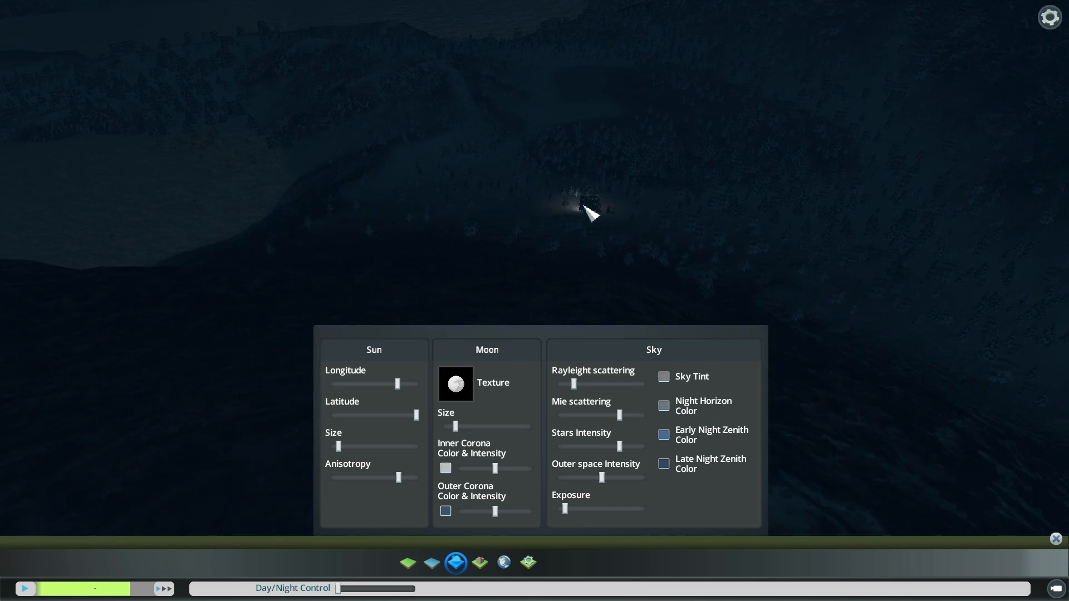
scroll(624, 240, down, 3)
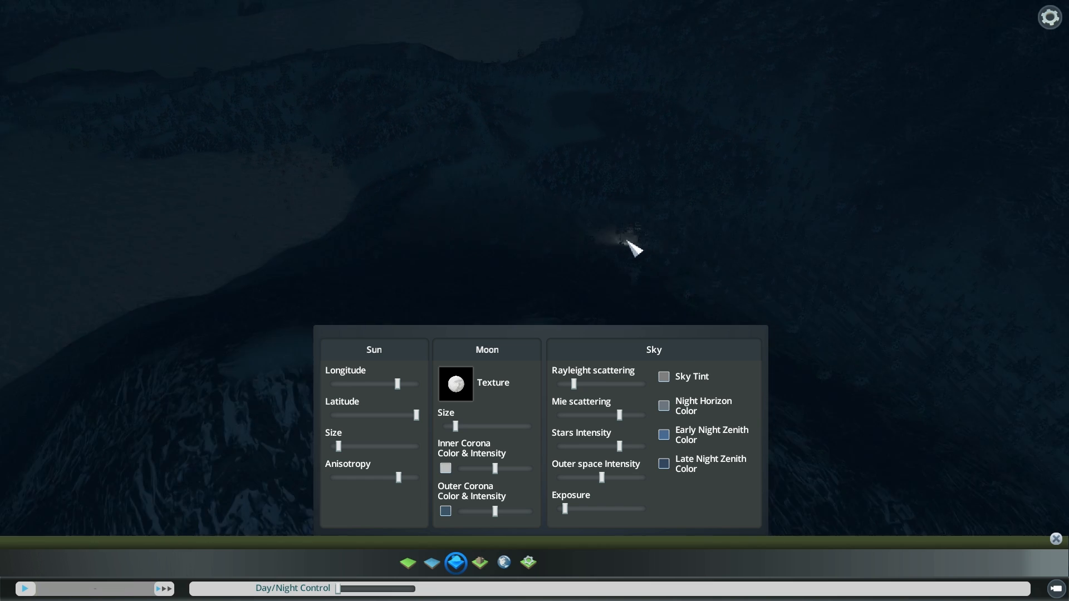
middle_drag(597, 249, 543, 277)
scroll(641, 218, up, 3)
scroll(640, 243, up, 5)
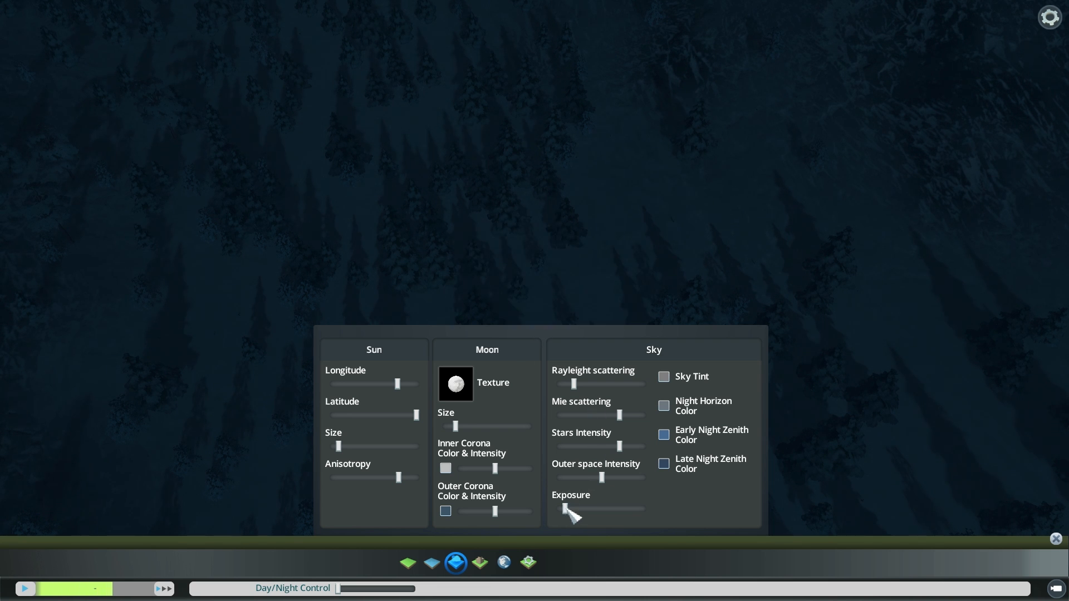
middle_drag(504, 245, 544, 298)
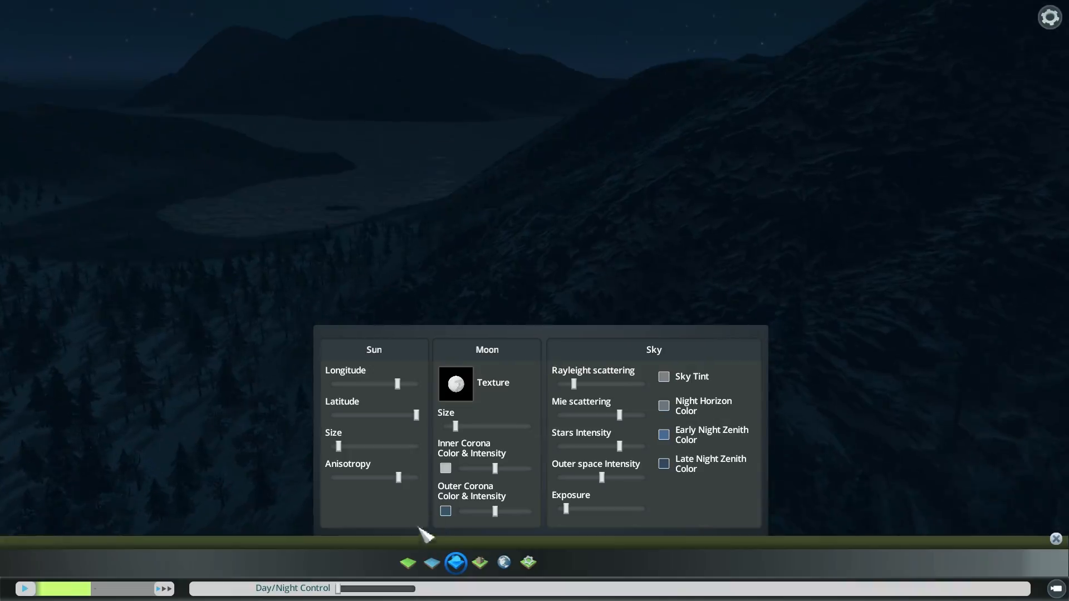
Switch to daytime, test sky exposure at its maximum over the mountains, and bring it back near the low end.
click(380, 590)
drag(381, 590, 383, 591)
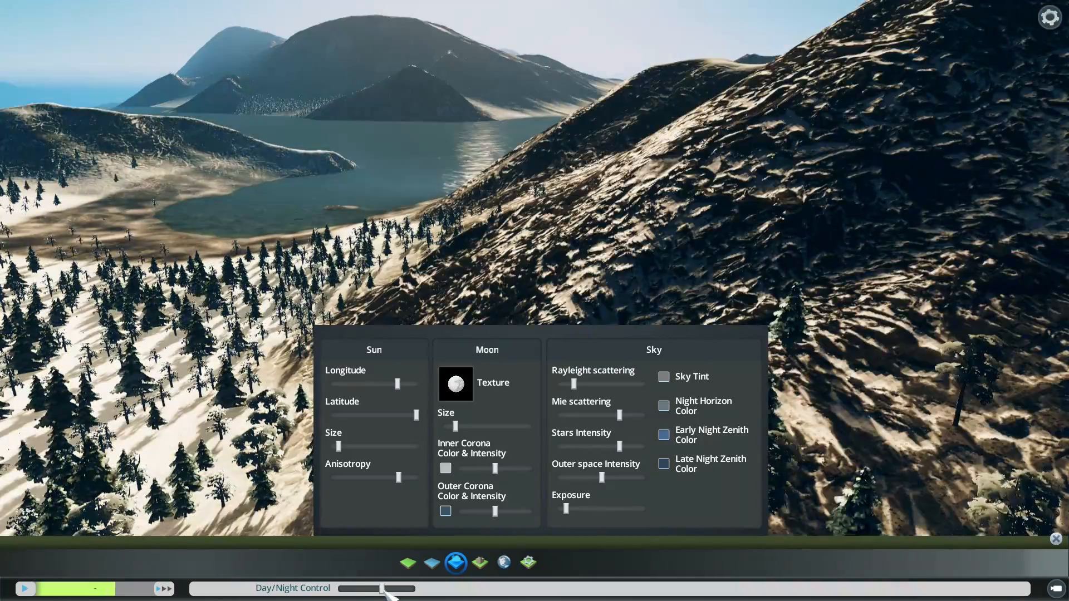
middle_drag(372, 278, 490, 278)
scroll(556, 225, down, 8)
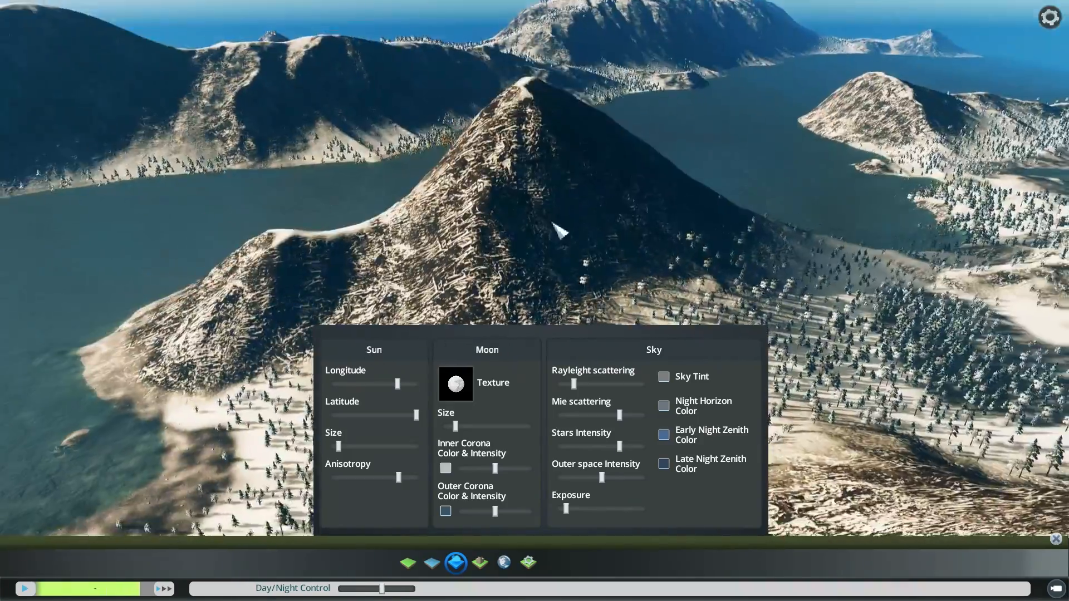
middle_drag(556, 225, 590, 195)
key(a)
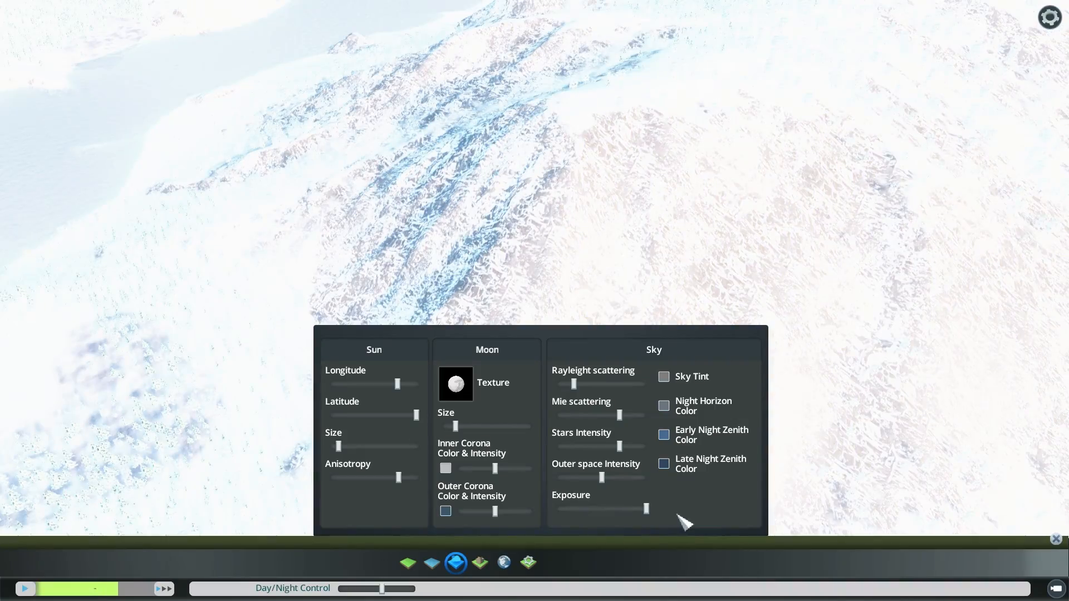
drag(609, 509, 569, 509)
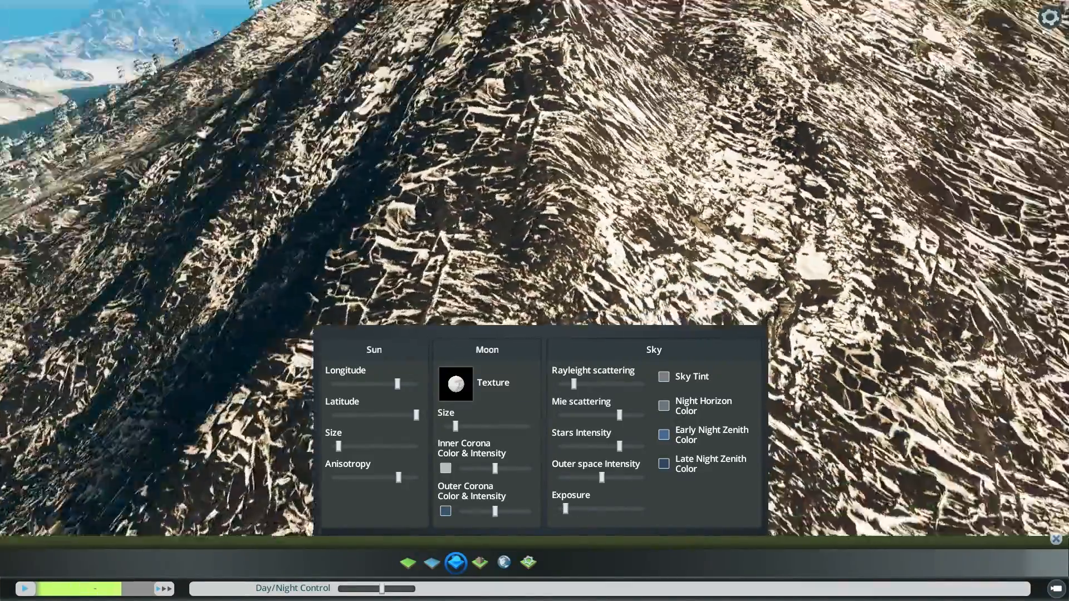
Survey the sunlit mountains, forests and water under the current lighting, and open the Sky Tint color briefly.
middle_drag(534, 250, 612, 250)
middle_drag(543, 301, 543, 301)
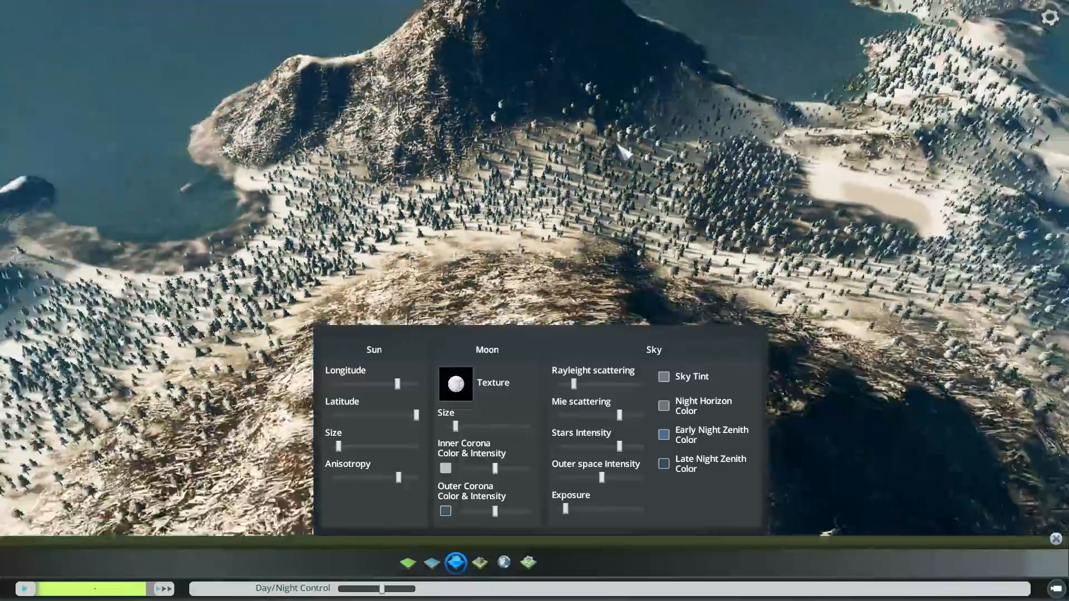
key(w)
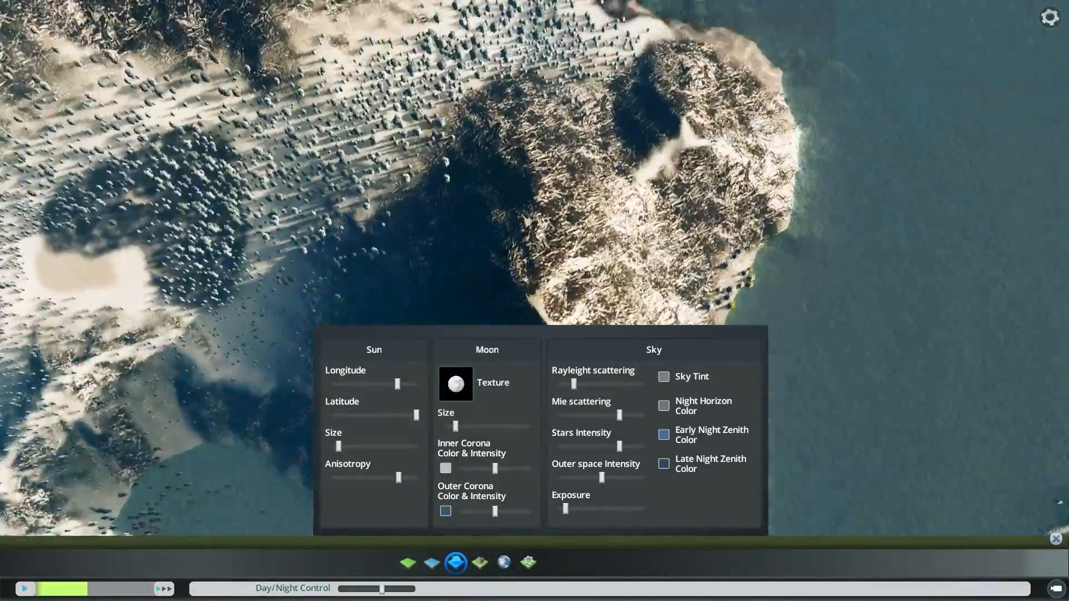
middle_drag(624, 321, 544, 322)
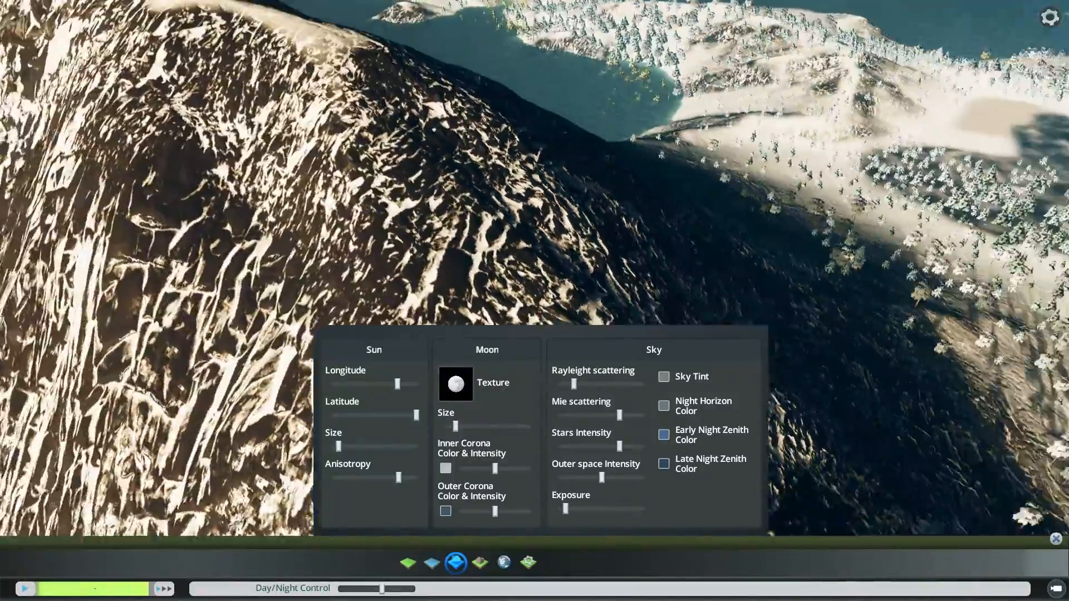
middle_drag(544, 321, 579, 322)
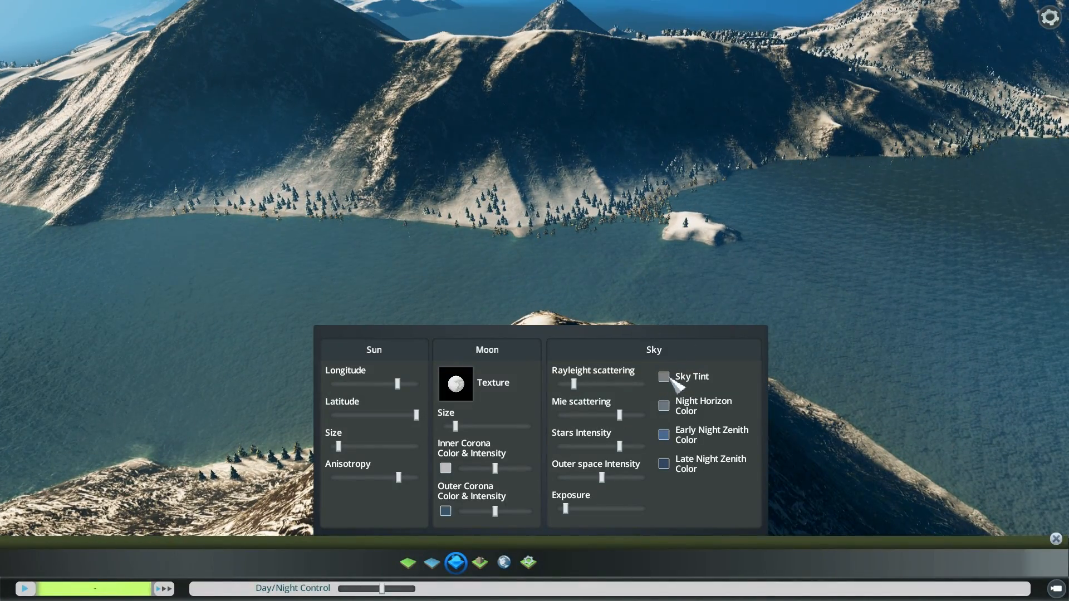
click(668, 378)
click(847, 300)
View the daytime sun and sky with the free camera, and set the time to night to check the horizon.
middle_drag(846, 302, 582, 282)
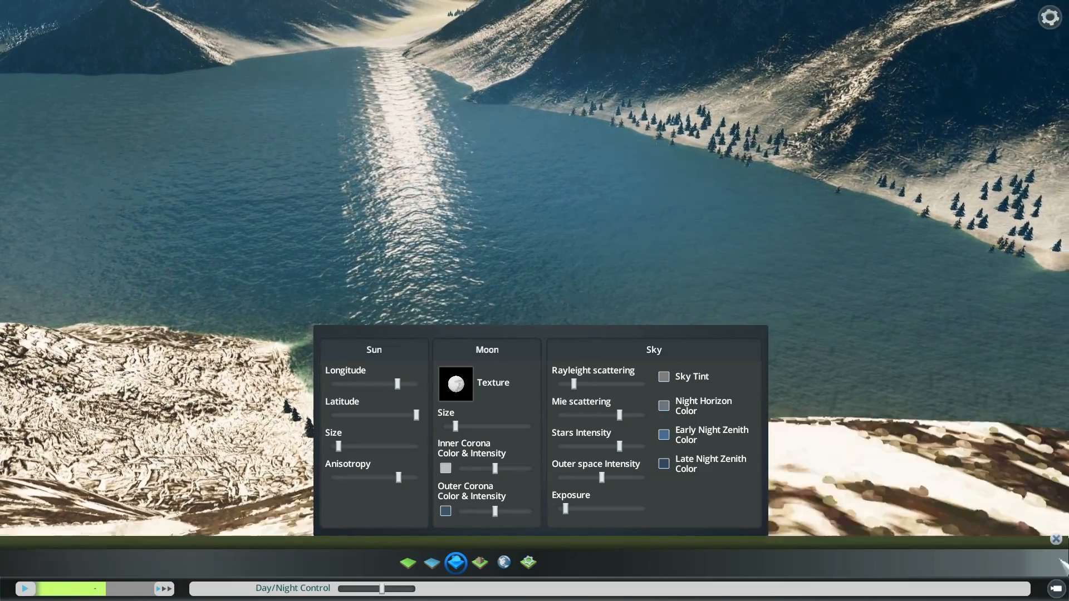
click(1055, 588)
middle_drag(1056, 589, 1047, 356)
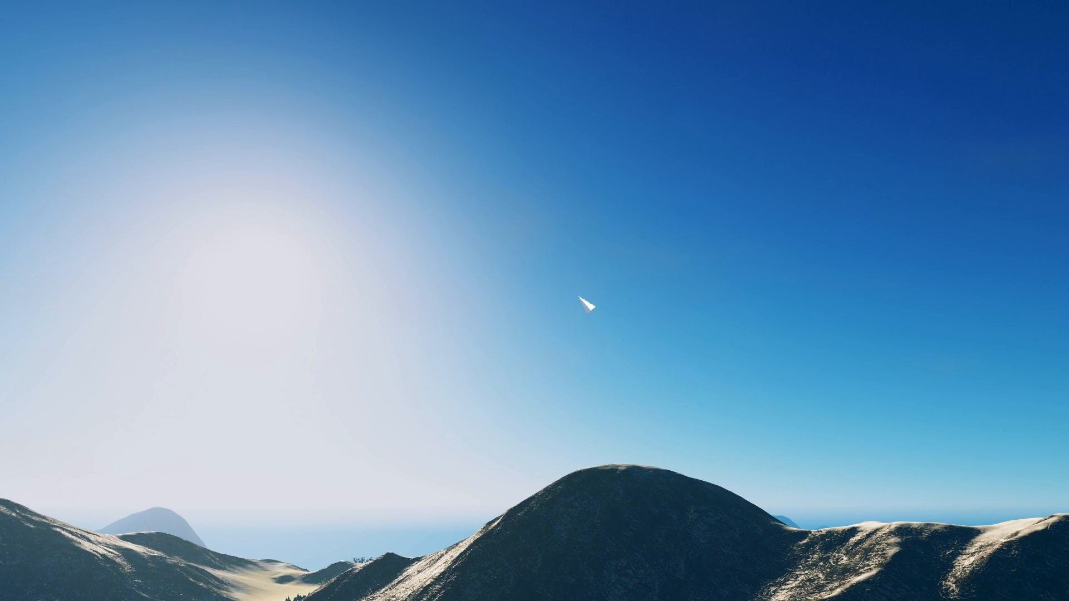
key(Escape)
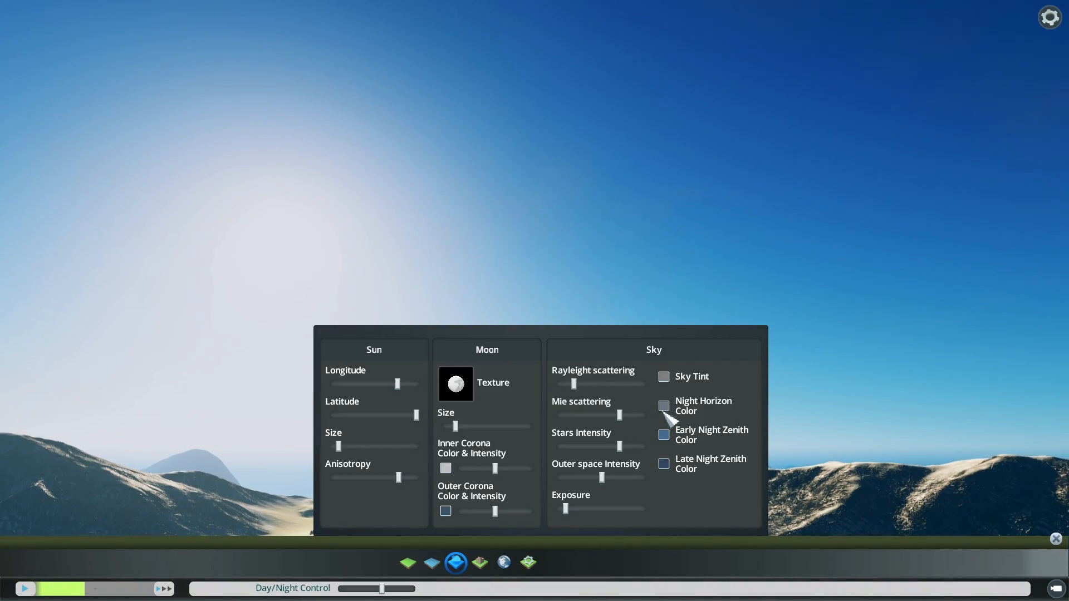
drag(382, 589, 342, 590)
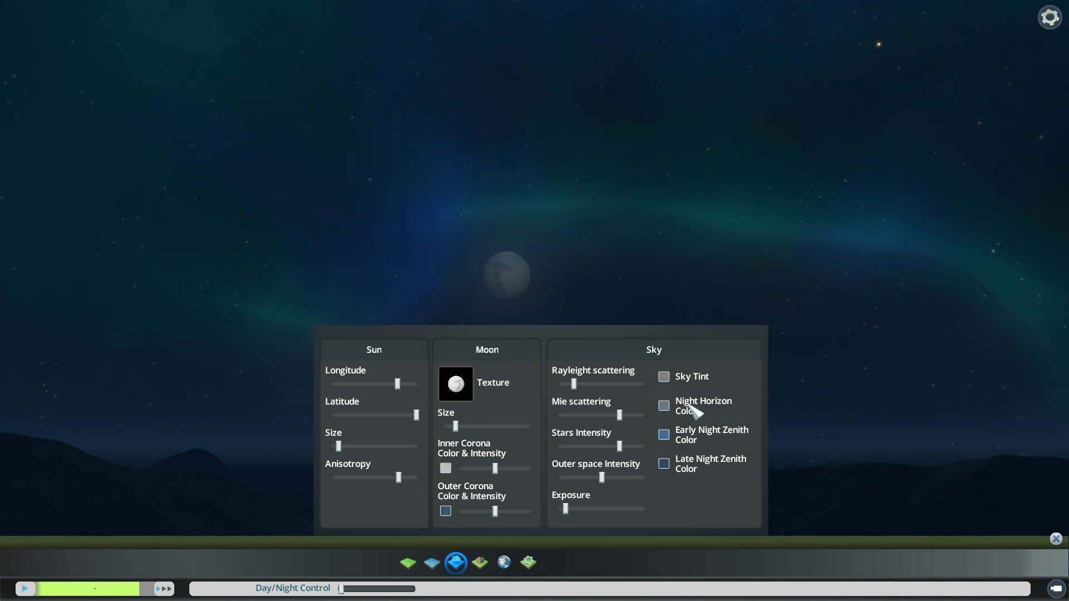
Darken the Night Horizon Color to a nearly black, slightly bluish shade.
click(664, 406)
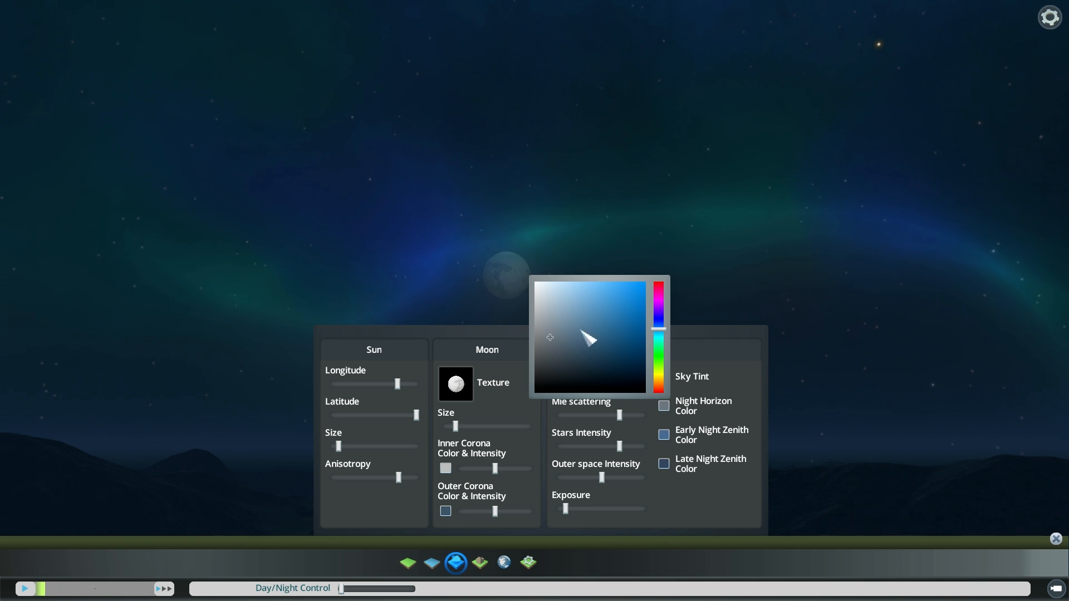
click(547, 342)
drag(548, 342, 561, 379)
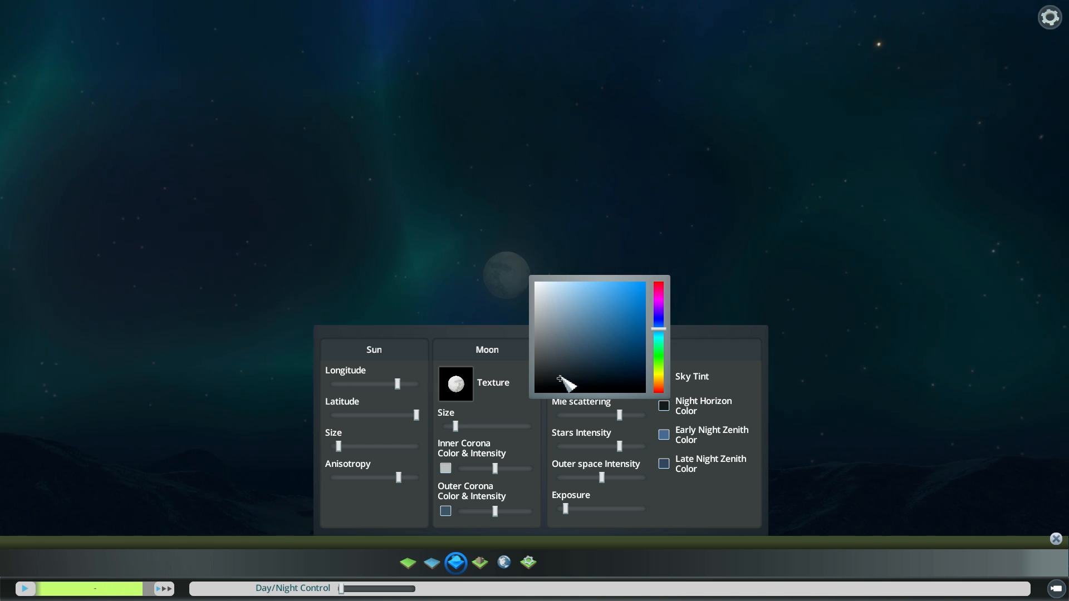
drag(560, 378, 561, 373)
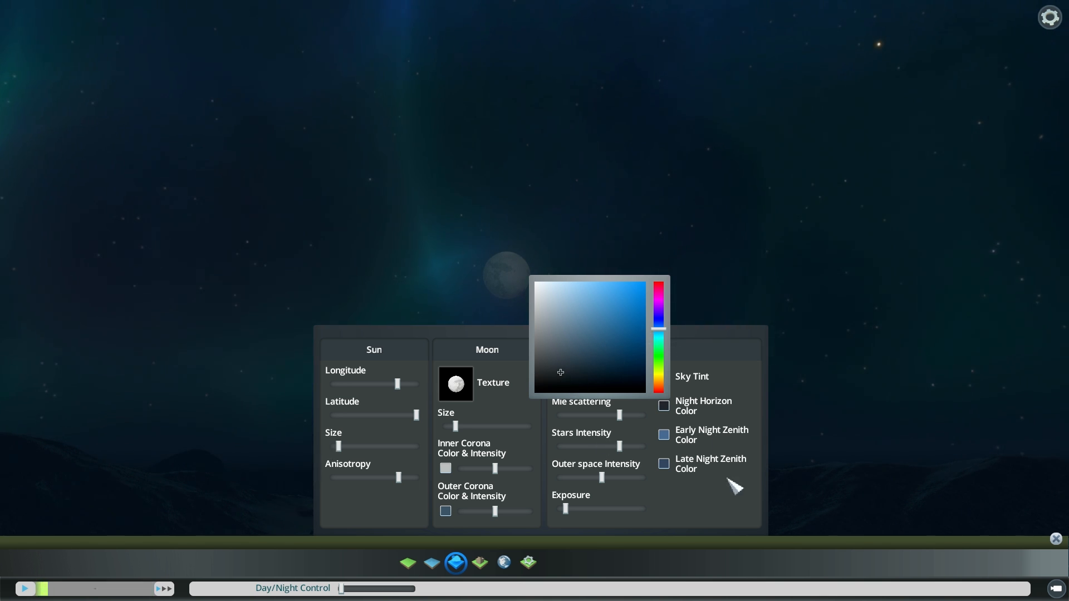
click(735, 488)
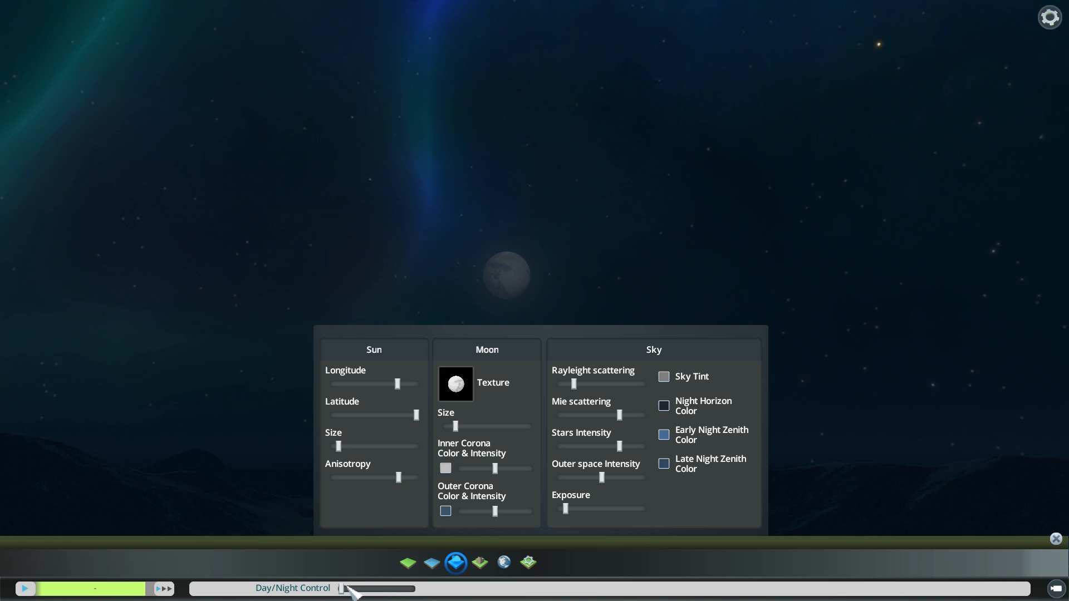
Set the time to low sun and make the Early Night Zenith Color a slightly deeper blue, checking the sky toward the sun.
drag(346, 587, 359, 589)
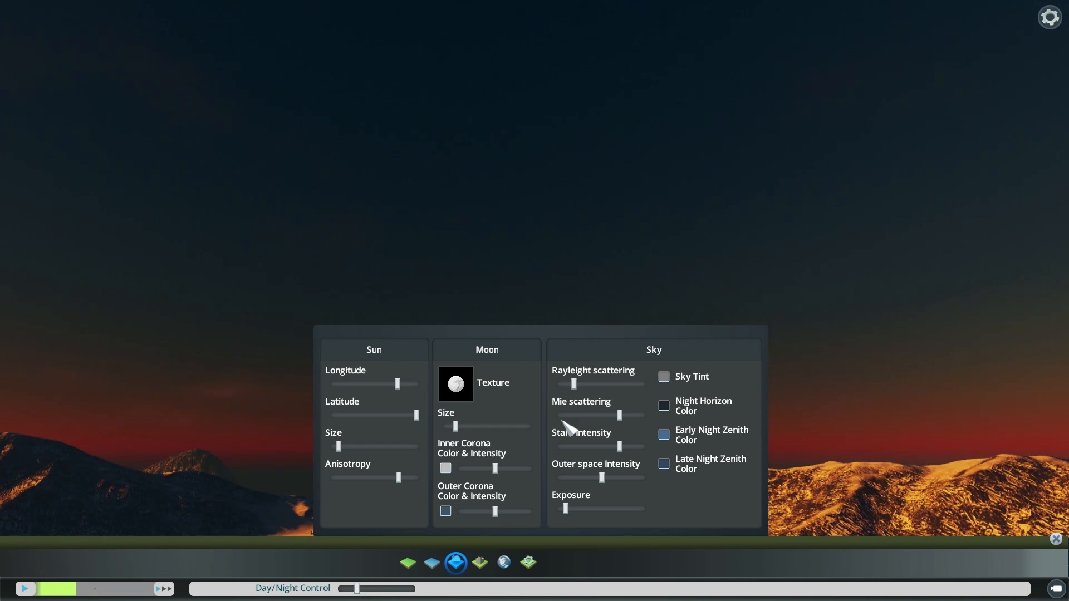
click(664, 435)
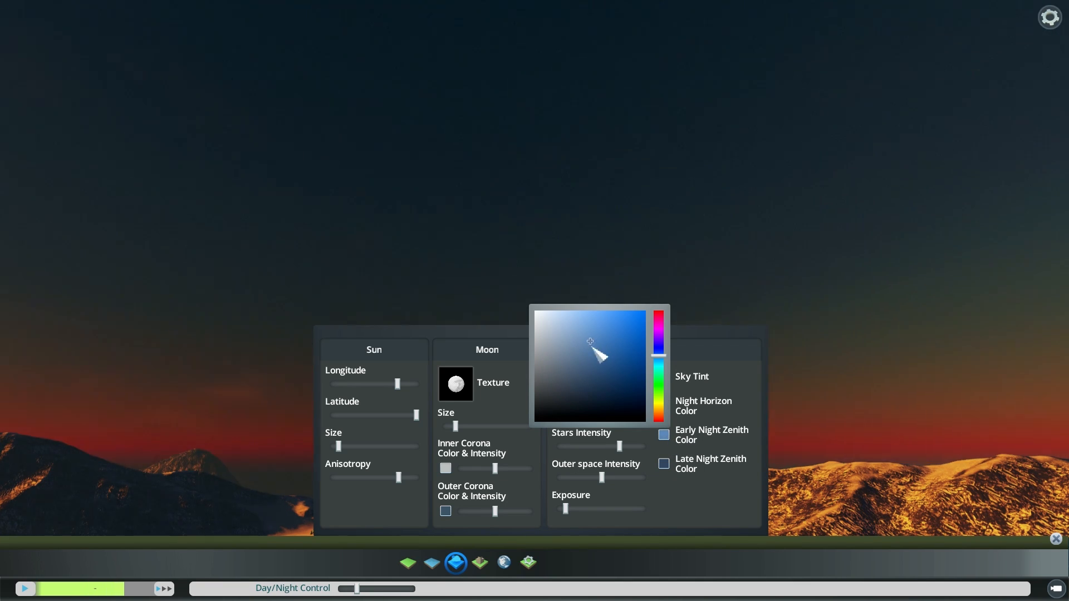
mouse_move(595, 346)
mouse_down()
mouse_move(593, 331)
mouse_move(594, 347)
mouse_up()
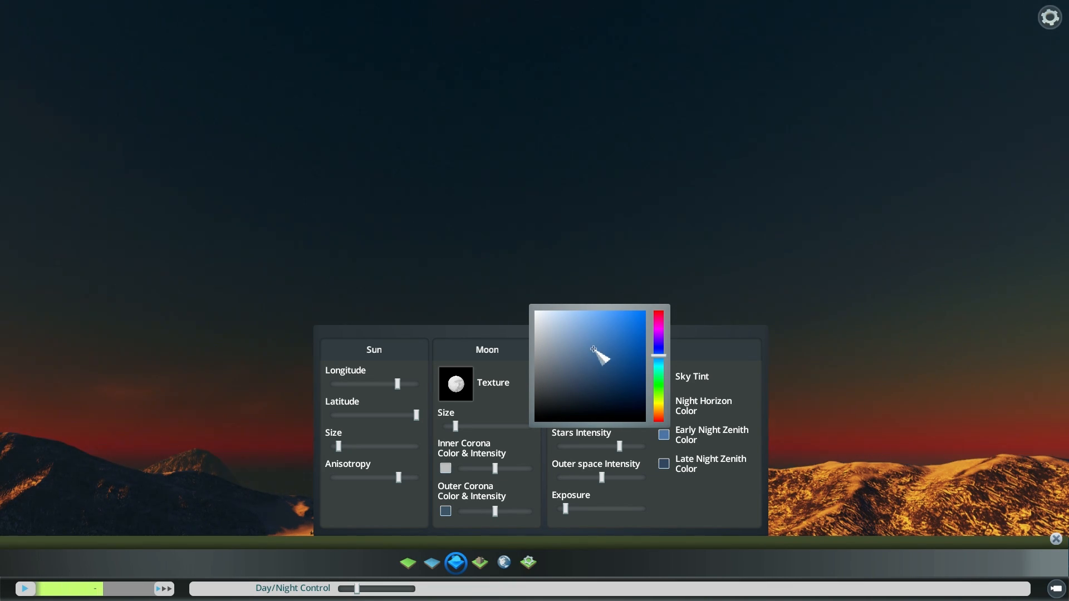
middle_drag(628, 205, 501, 167)
middle_drag(524, 281, 583, 131)
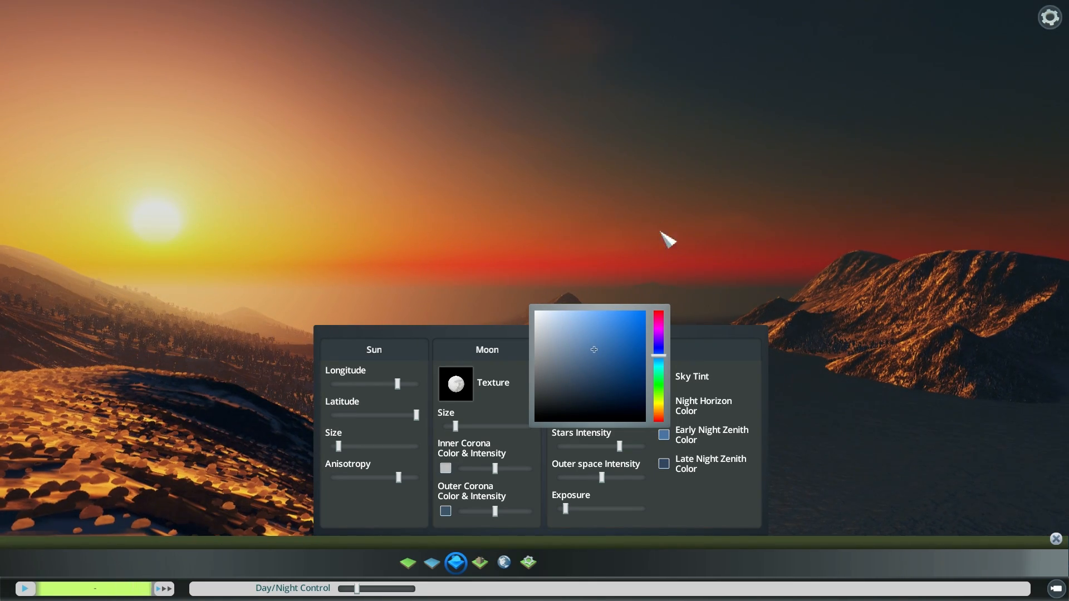
Return to night and darken the Late Night Zenith Color to a very dark navy blue.
click(665, 465)
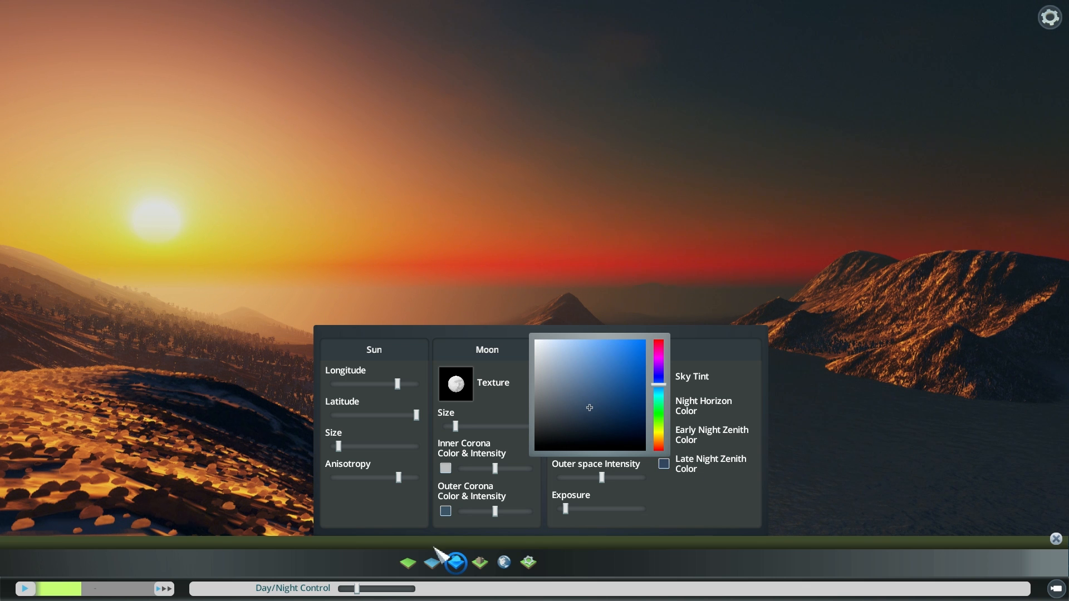
drag(355, 589, 344, 589)
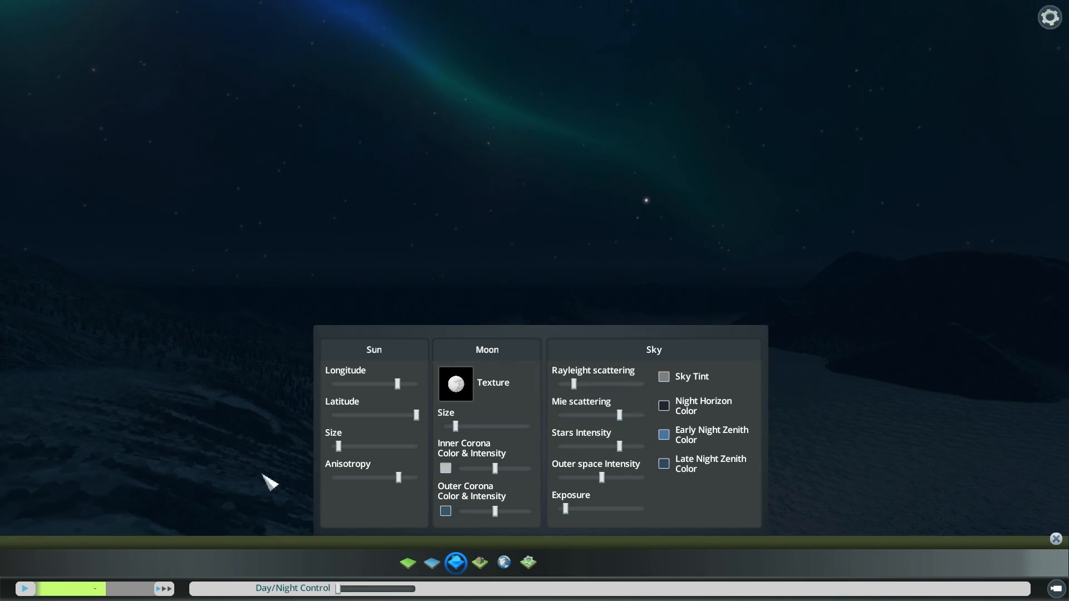
click(1056, 588)
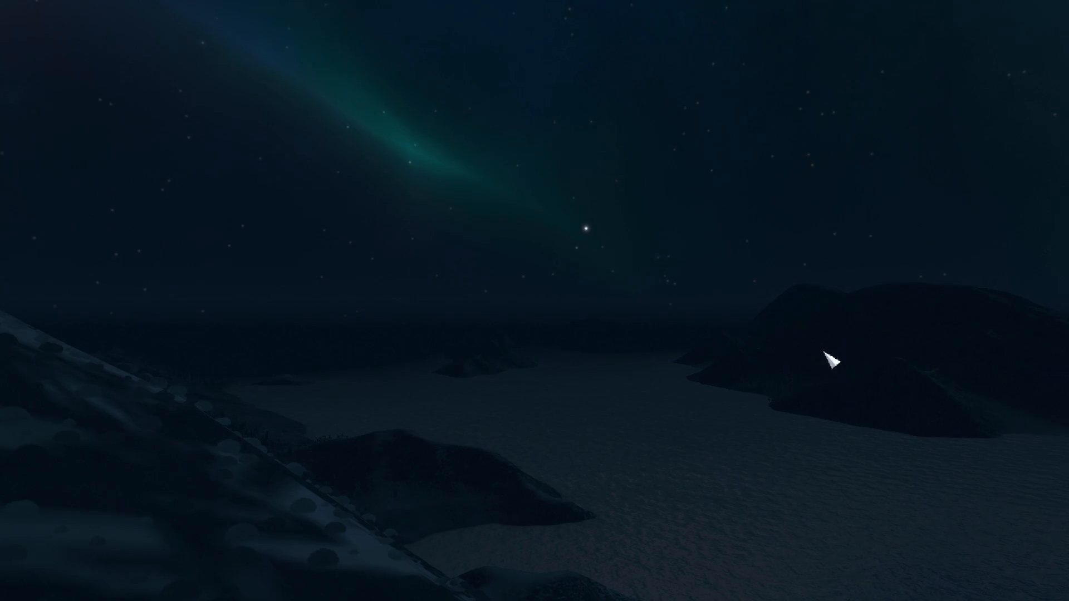
middle_drag(600, 332, 598, 283)
key(Escape)
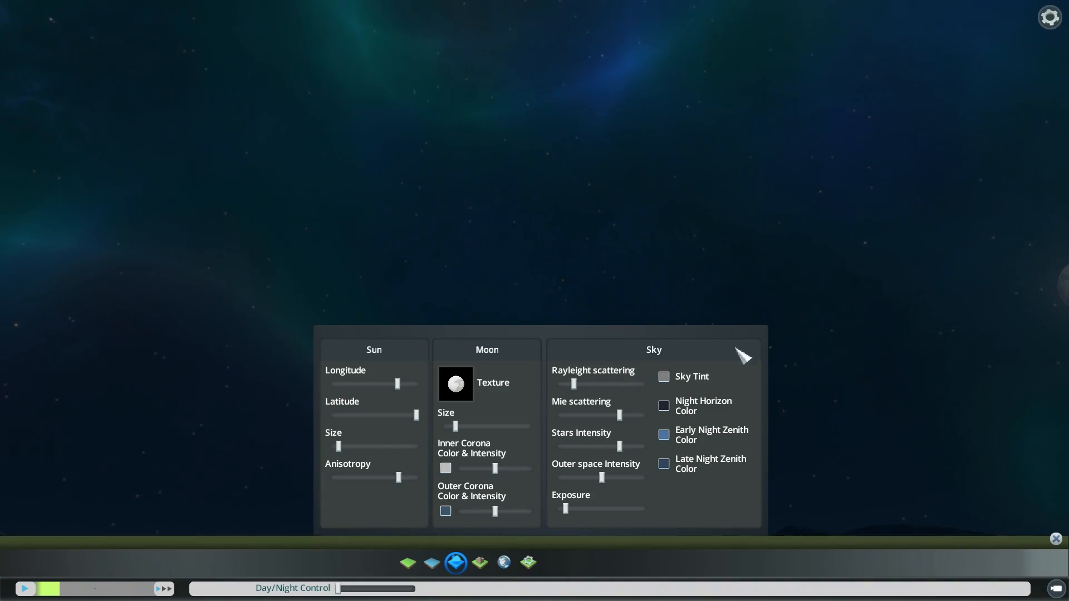
click(663, 464)
mouse_move(591, 411)
mouse_down()
mouse_move(599, 465)
mouse_move(587, 415)
mouse_move(588, 427)
mouse_up()
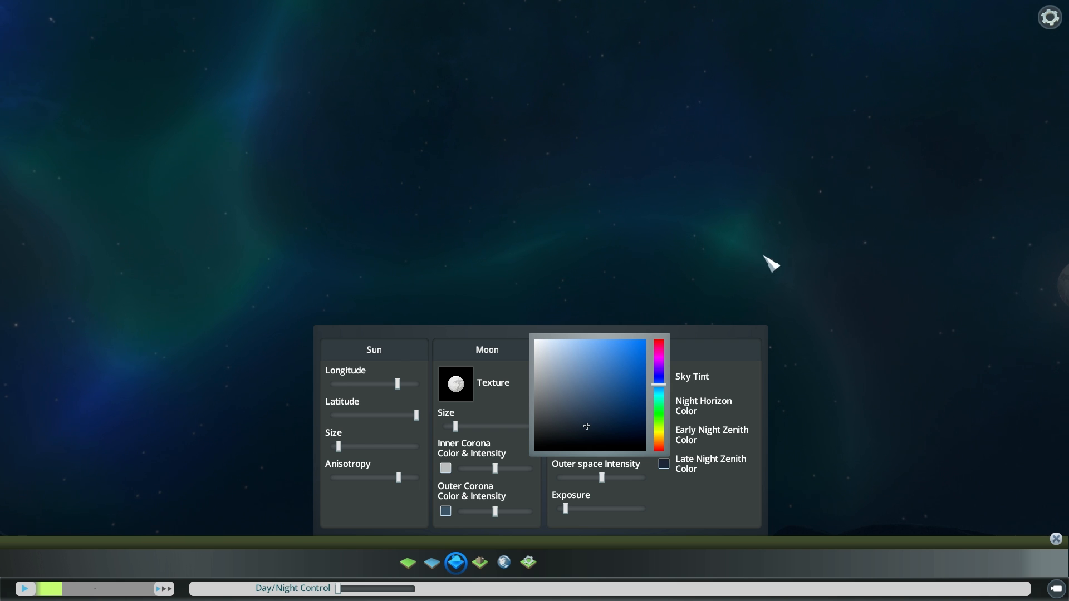
click(808, 290)
View the darkened night sky, moon and horizon over the water with the free camera.
middle_drag(807, 288, 683, 392)
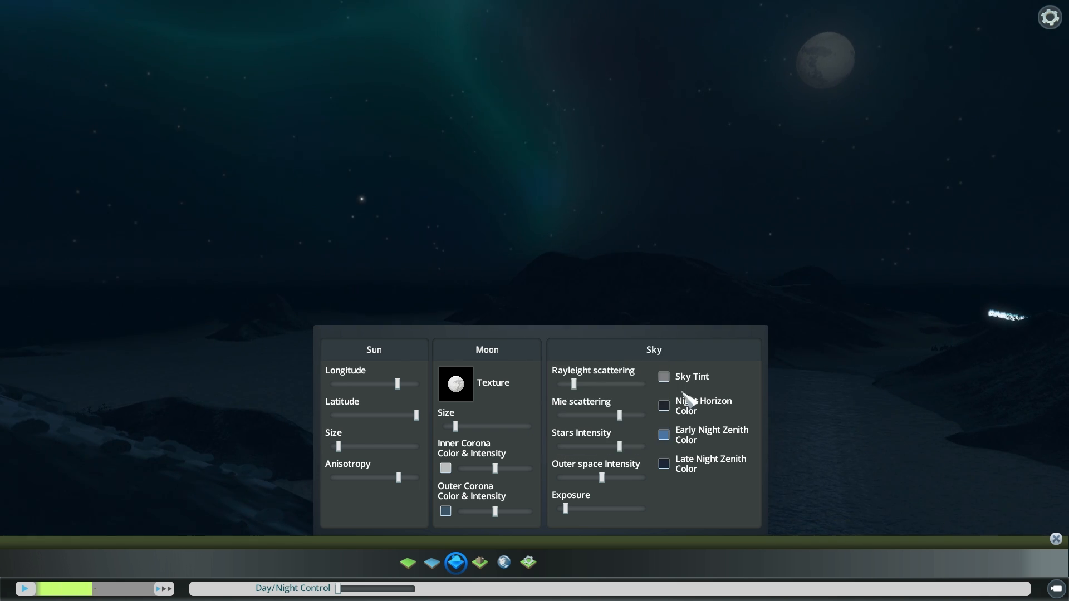
click(1056, 589)
middle_drag(614, 366, 413, 381)
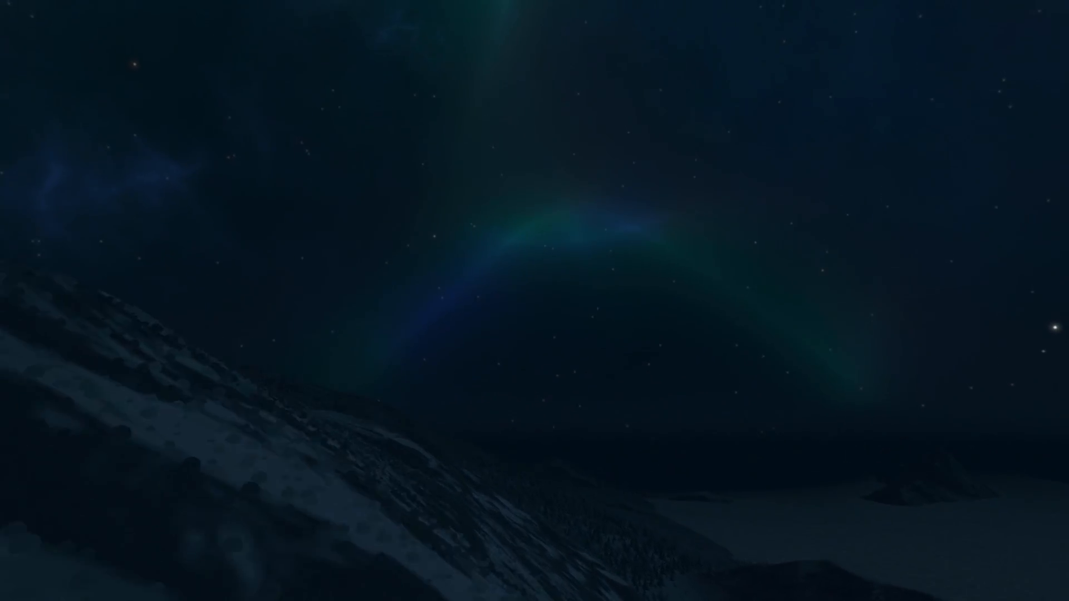
middle_drag(362, 194, 533, 250)
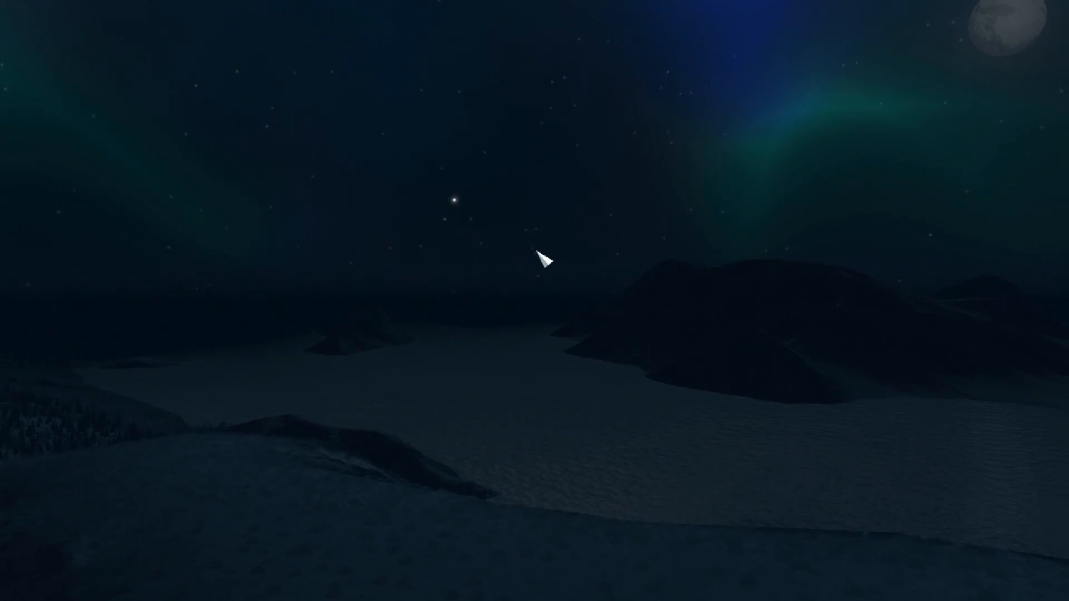
key(Escape)
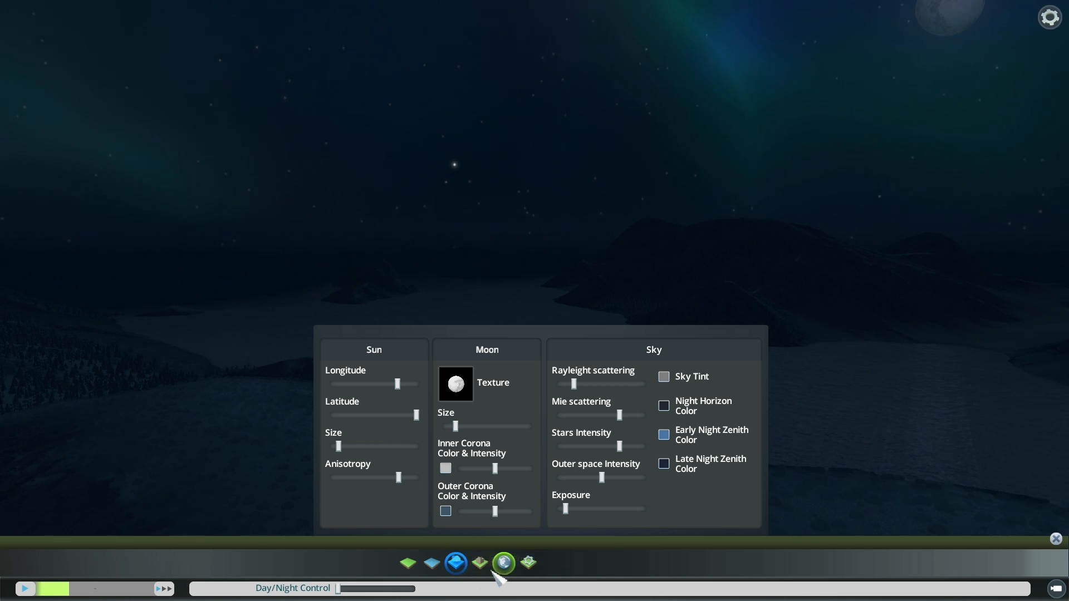
Review the road and building textures and the weather settings, and survey the mountains and northern lights at night.
click(480, 564)
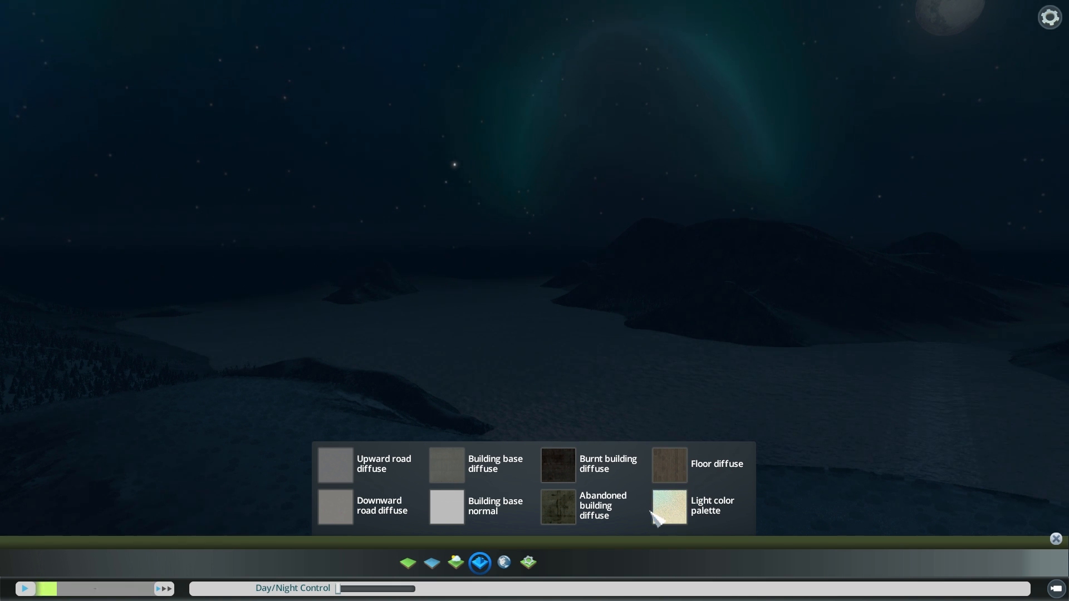
click(505, 562)
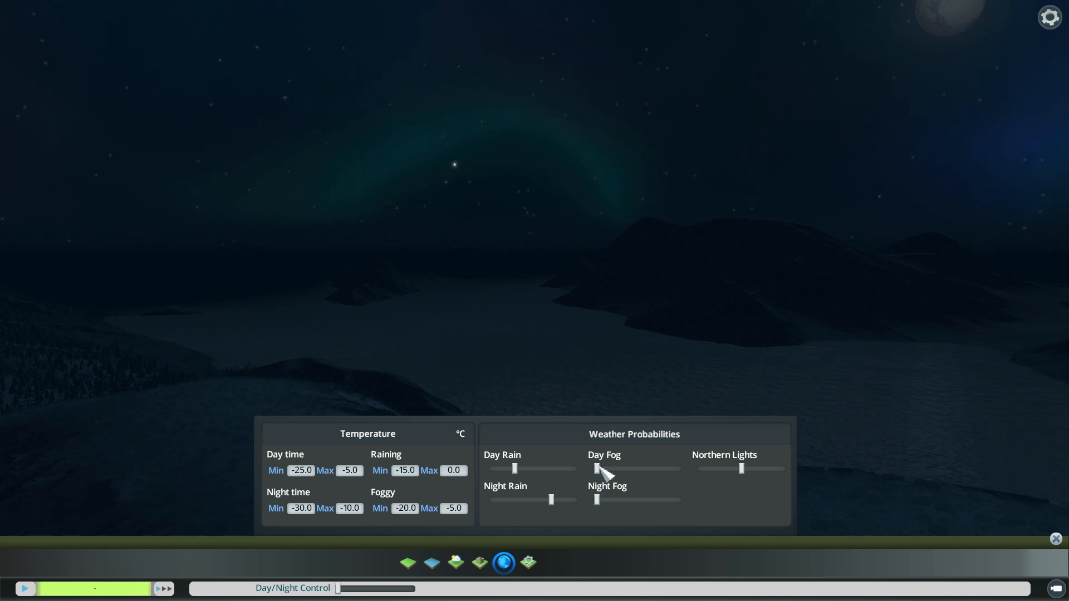
middle_drag(604, 455, 922, 455)
middle_drag(521, 60, 303, 59)
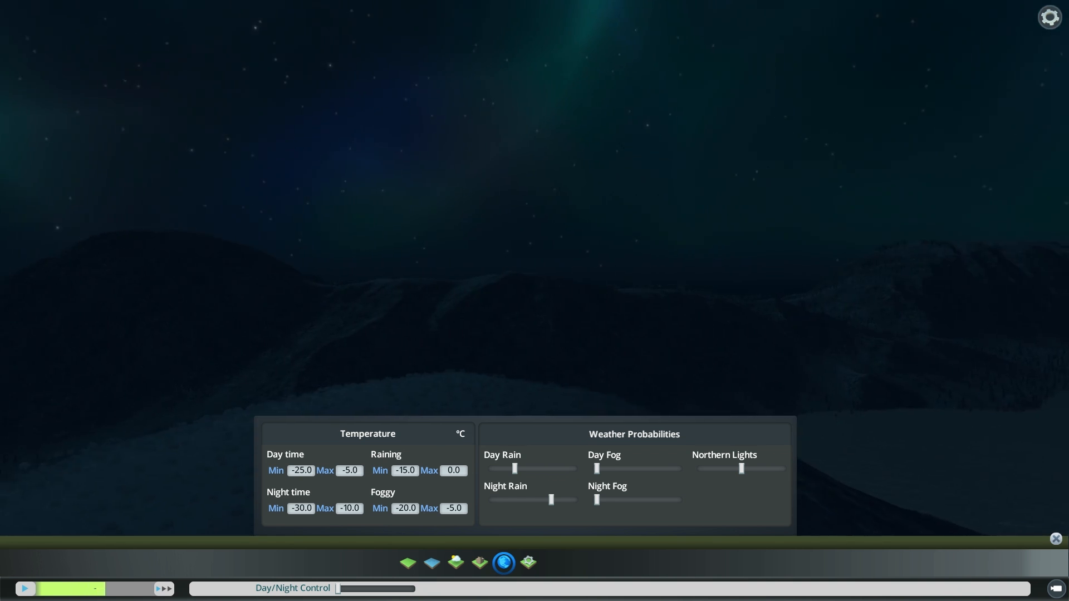
middle_drag(639, 273, 1049, 293)
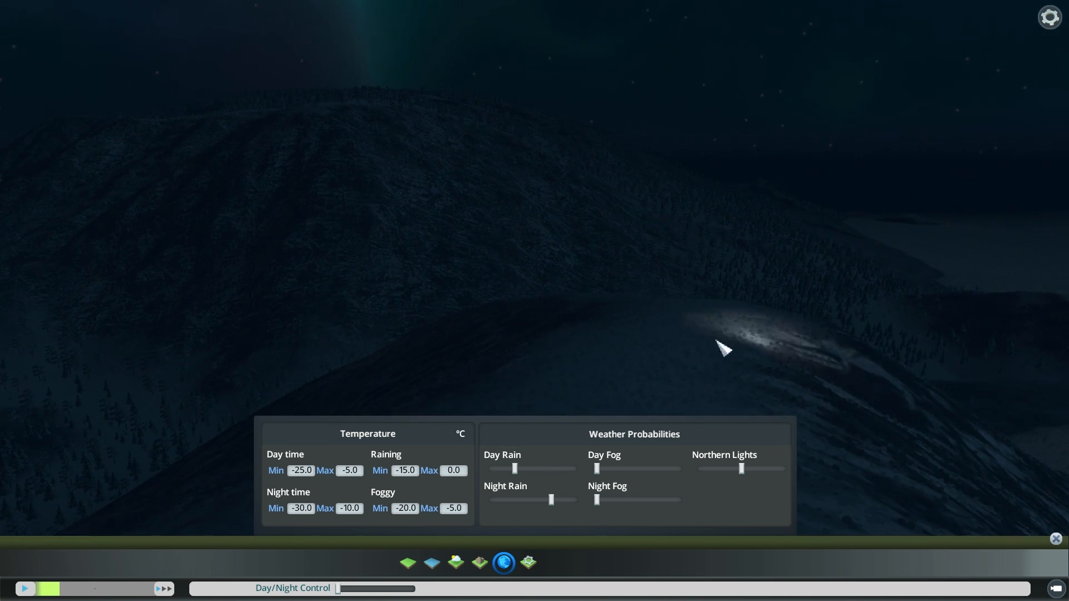
middle_drag(799, 415, 913, 334)
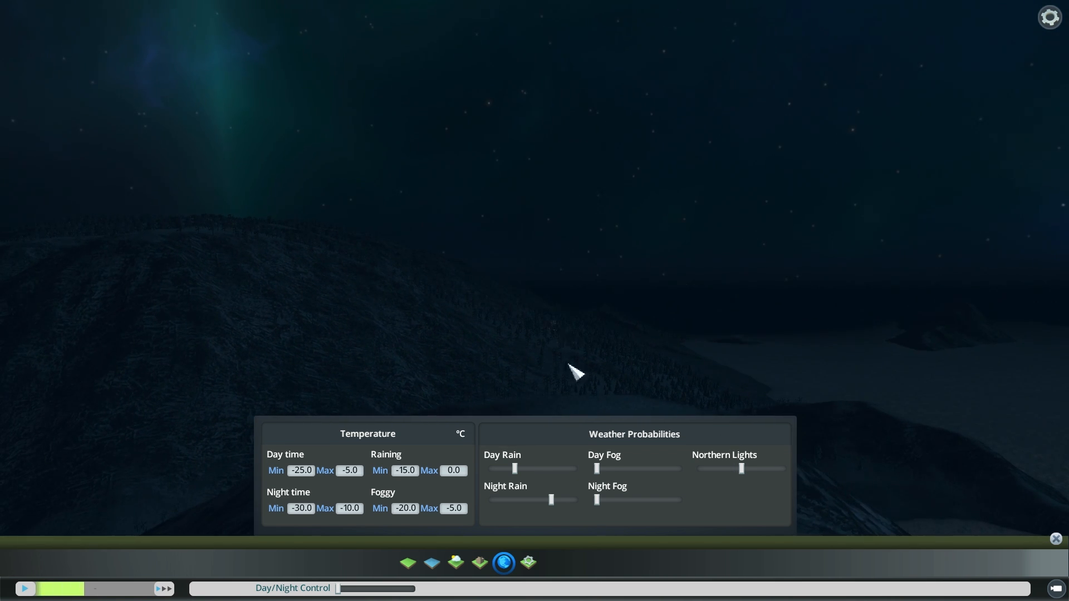
click(1056, 591)
middle_drag(763, 409, 986, 378)
middle_drag(550, 301, 538, 291)
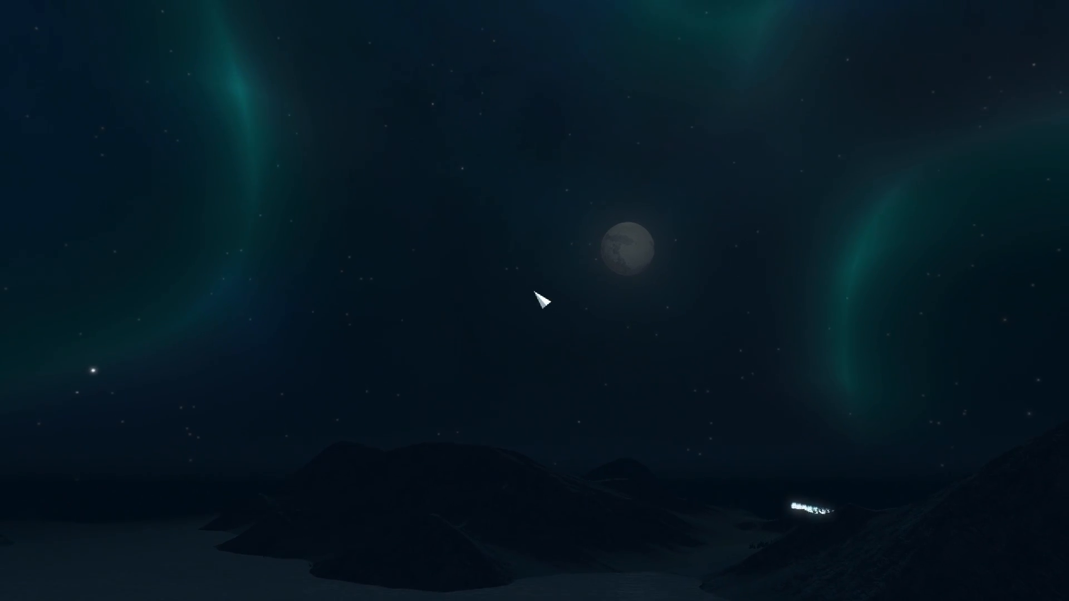
key(Escape)
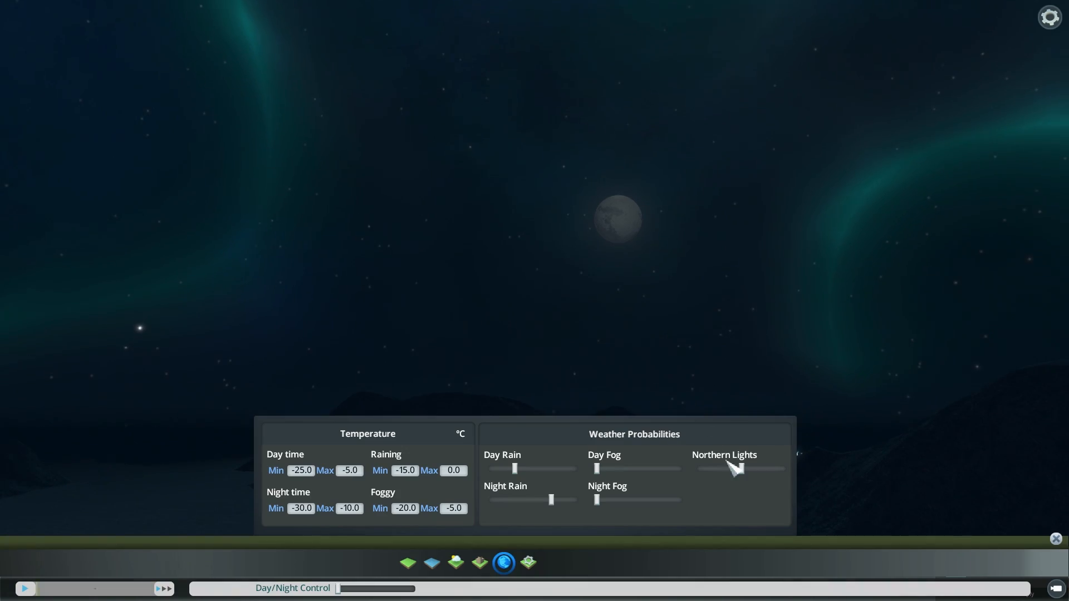
Raise the Northern Lights probability to about three quarters of its range and view the aurora with the free camera.
drag(743, 469, 765, 471)
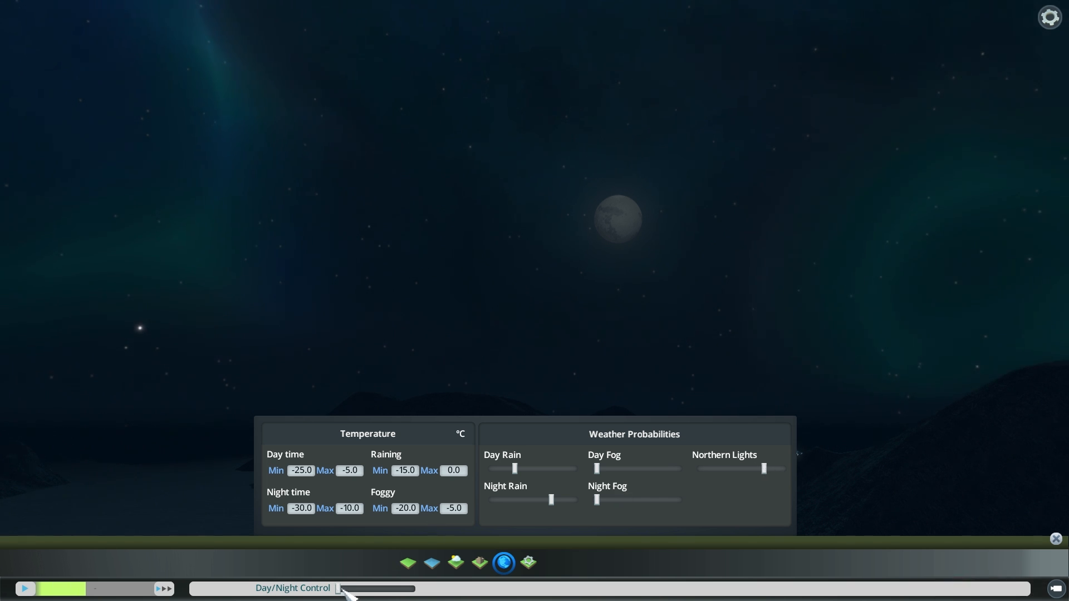
mouse_move(340, 589)
mouse_down()
mouse_move(419, 590)
mouse_move(338, 591)
mouse_up()
middle_drag(539, 342, 557, 390)
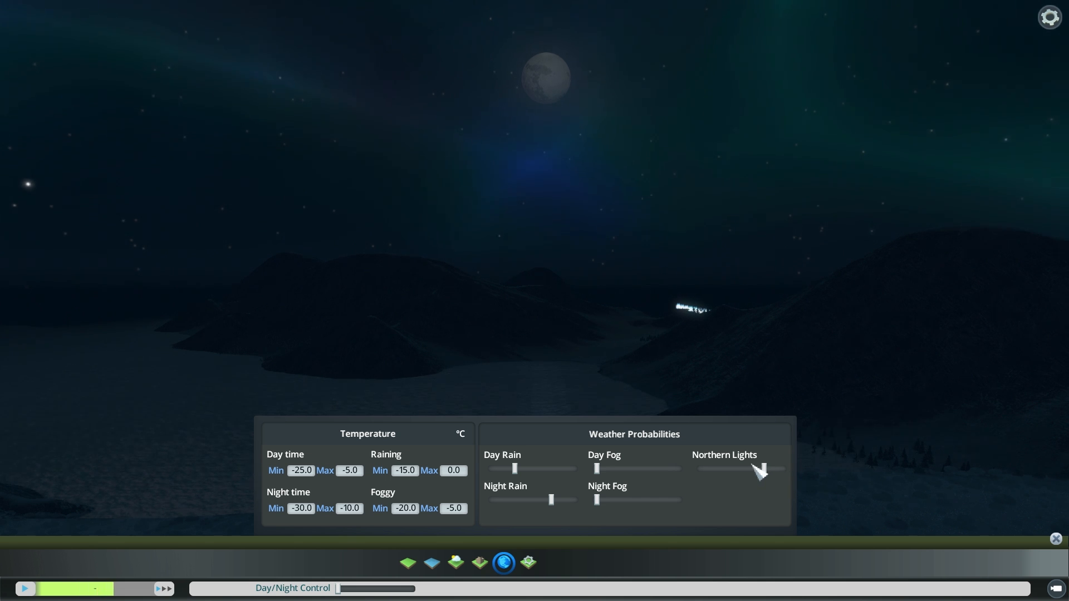
click(1056, 588)
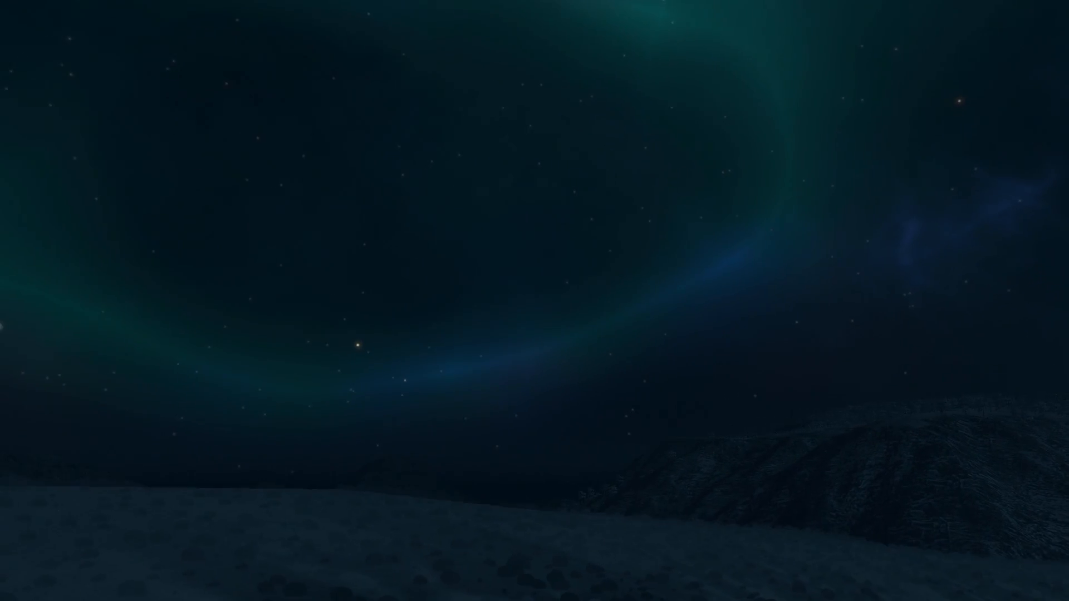
key(grave)
key(grave)
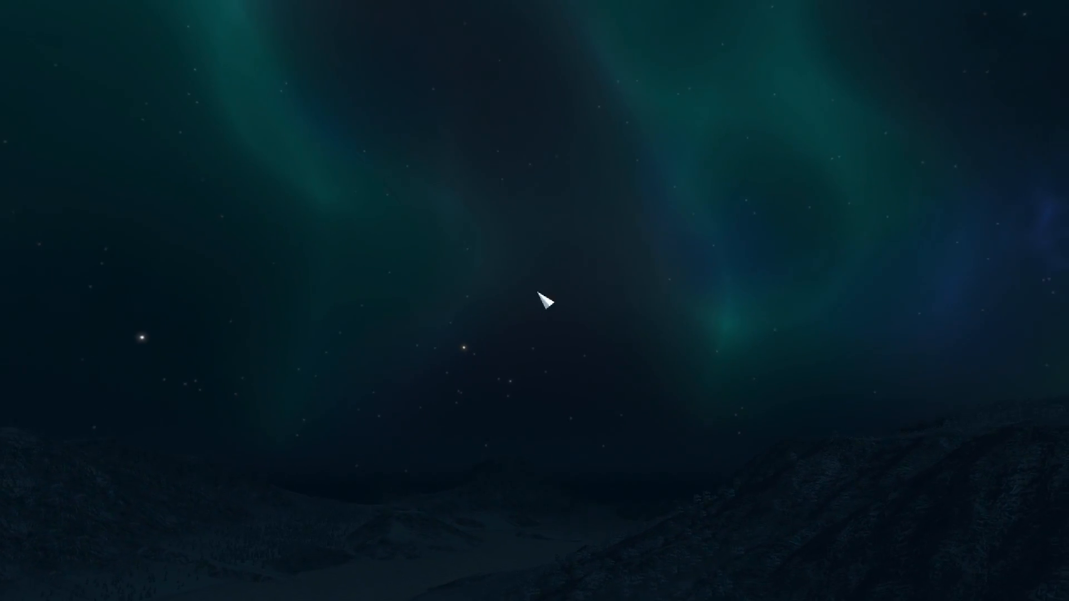
key(Escape)
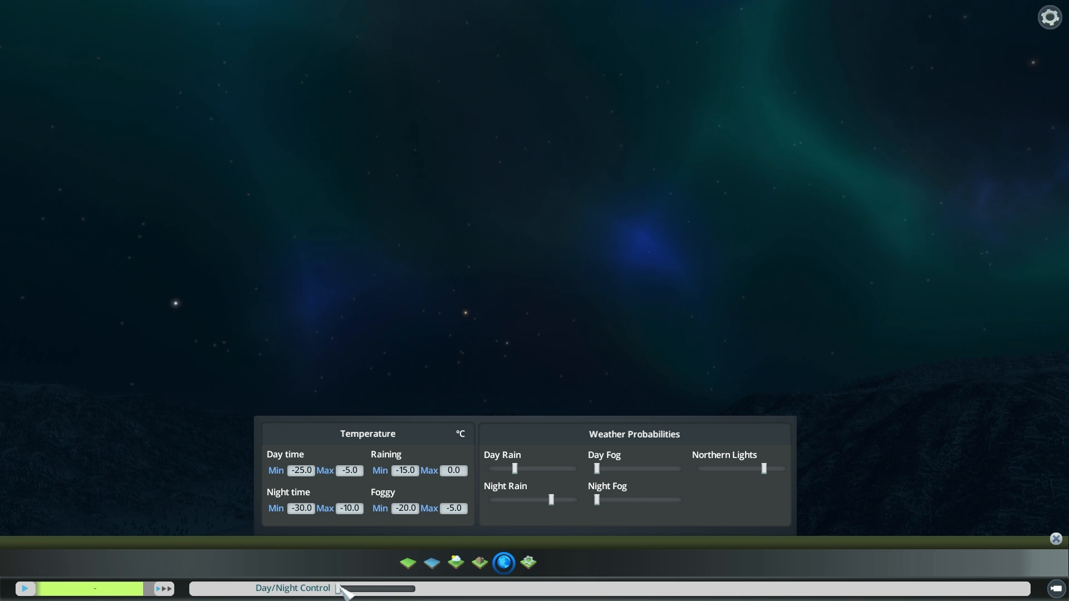
Set the time to twilight to view the aurora with the free camera, and switch to daytime to look over the coast.
drag(341, 590, 360, 593)
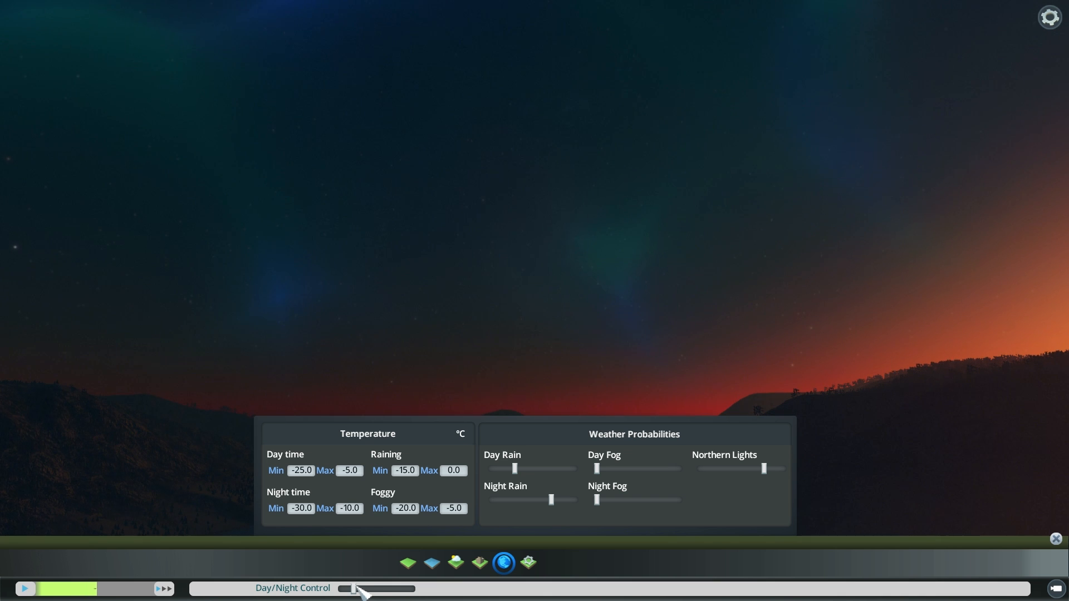
middle_drag(737, 210, 535, 293)
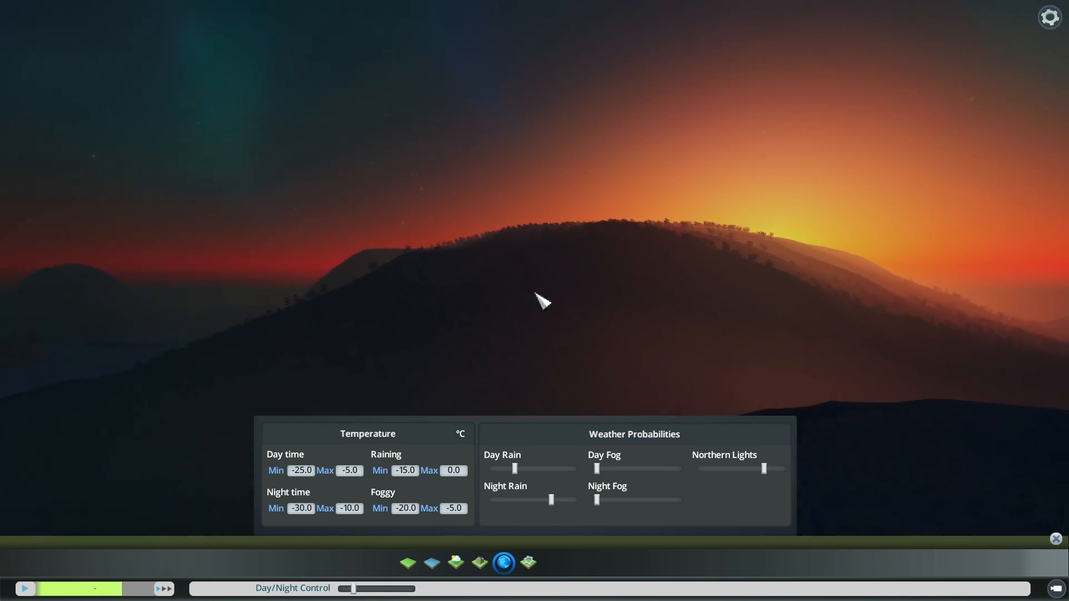
click(1055, 588)
middle_drag(778, 381, 988, 544)
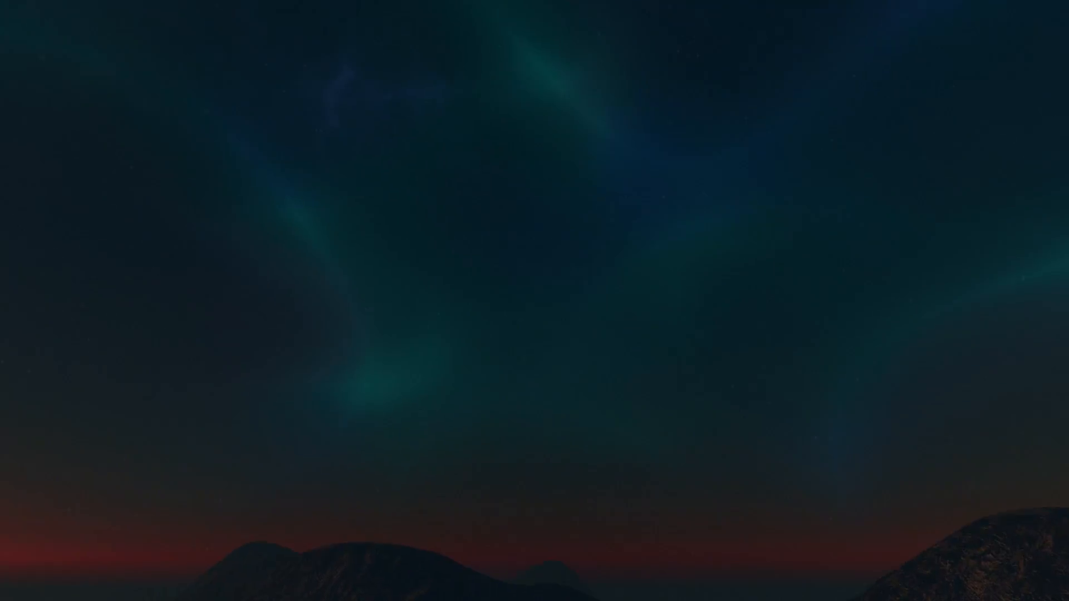
key(Tab)
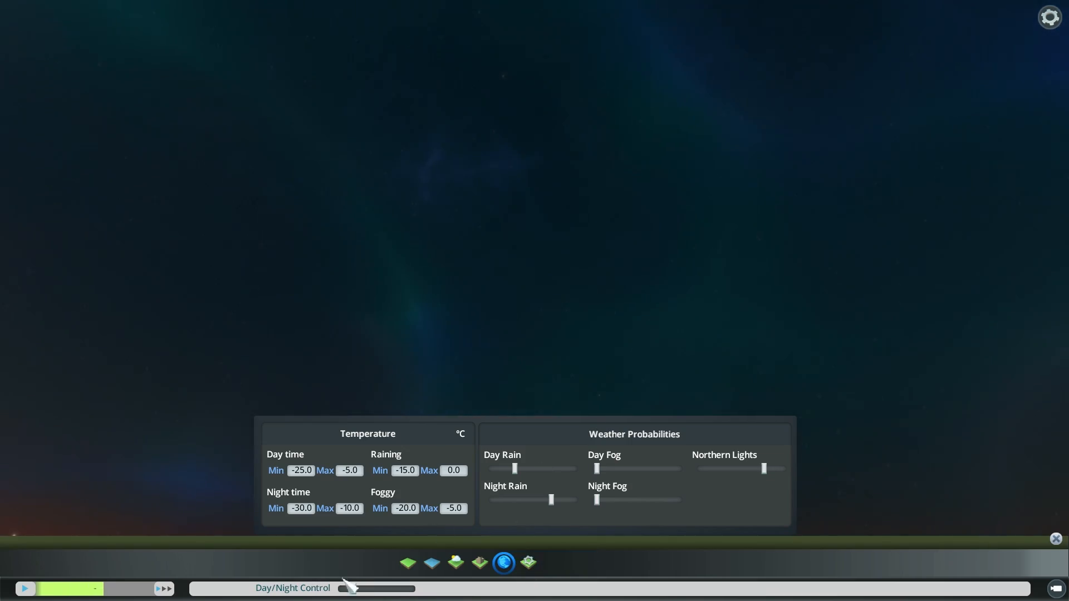
drag(355, 588, 382, 588)
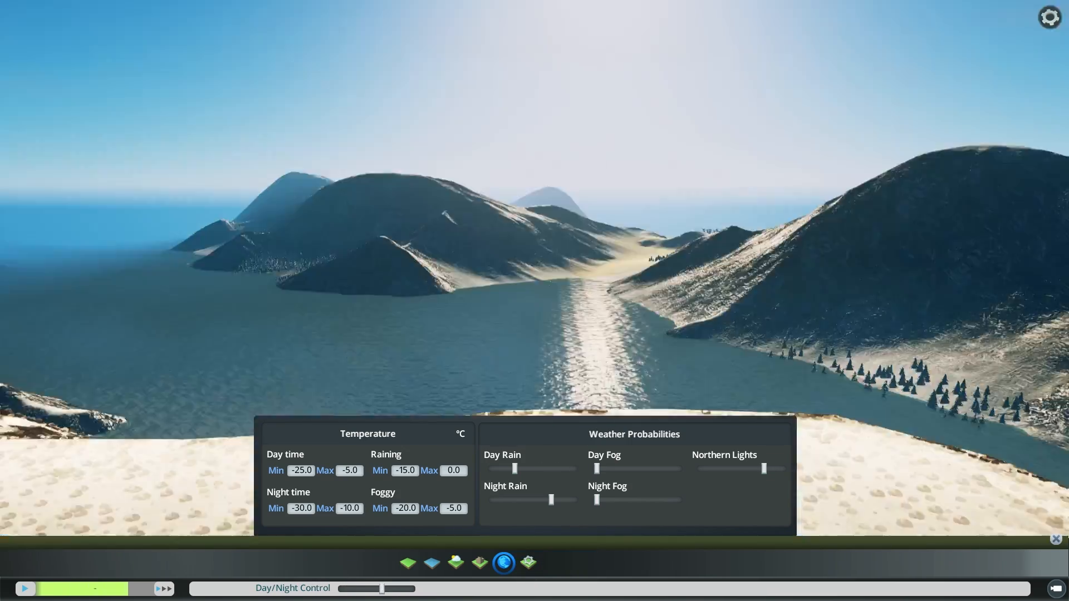
scroll(550, 293, down, 6)
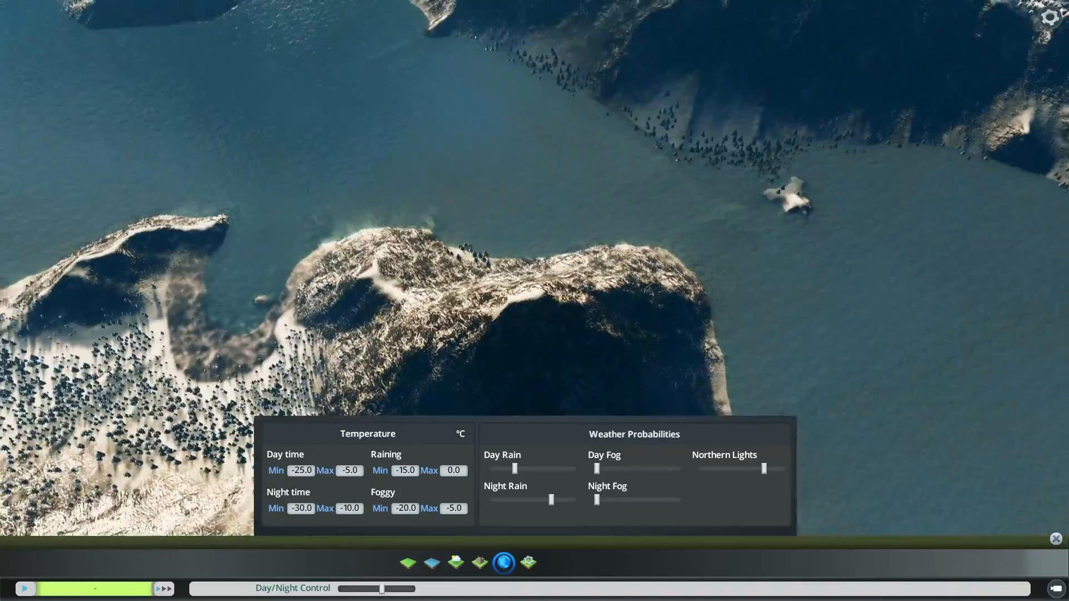
Open the snapshot tools and frame a ground-level view across the cove towards the mountains.
scroll(613, 399, up, 2)
click(528, 563)
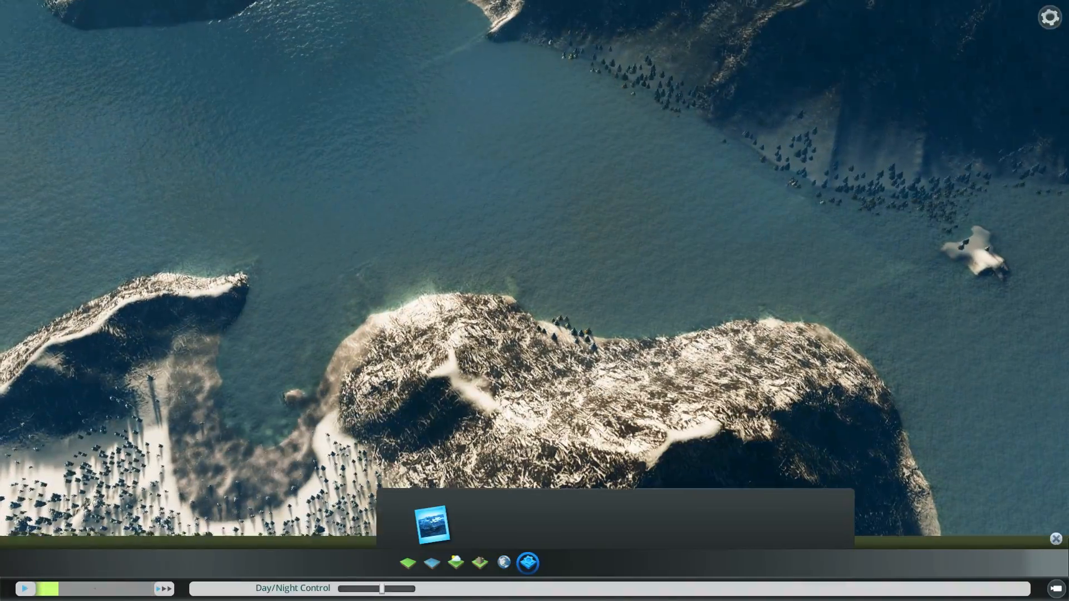
scroll(468, 339, up, 2)
scroll(651, 191, up, 8)
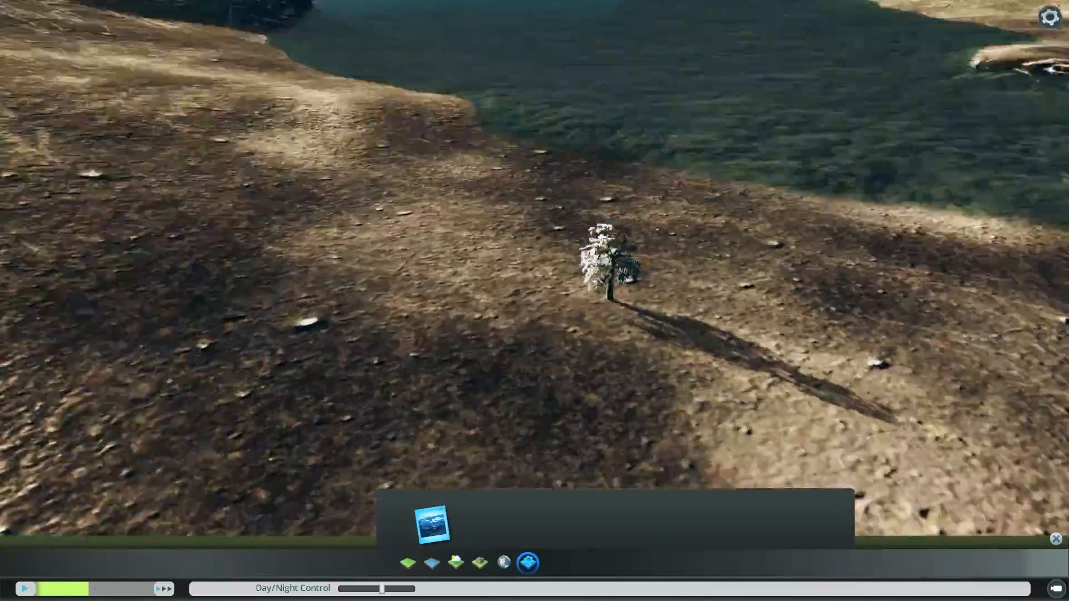
middle_drag(557, 190, 533, 292)
key(d)
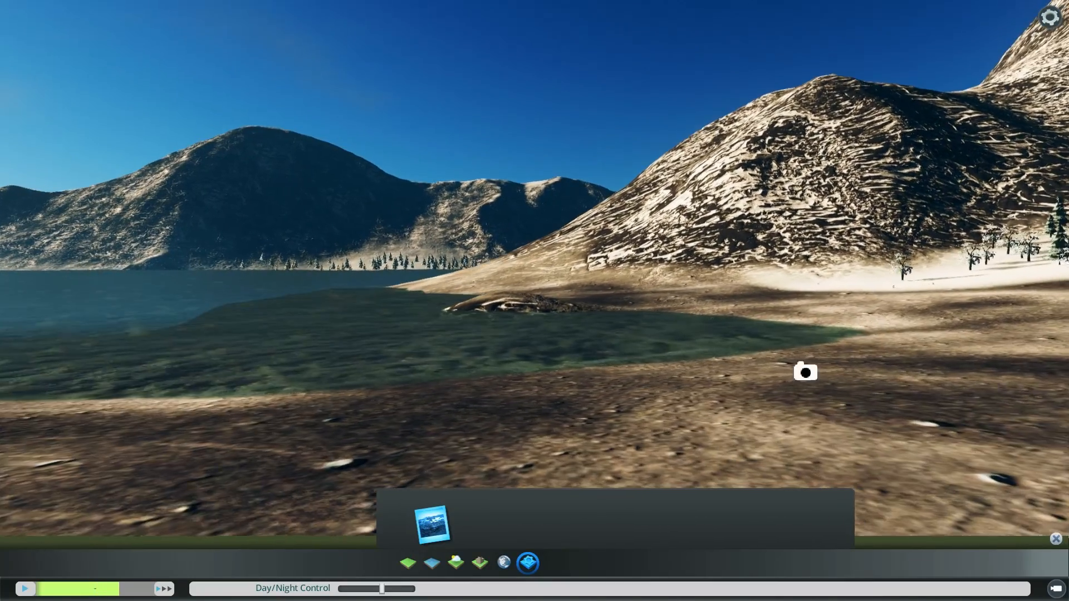
middle_drag(802, 367, 815, 493)
Preview the cove view with the free camera, try sunset lighting, and set a slightly later daytime for the theme snapshot.
click(1057, 588)
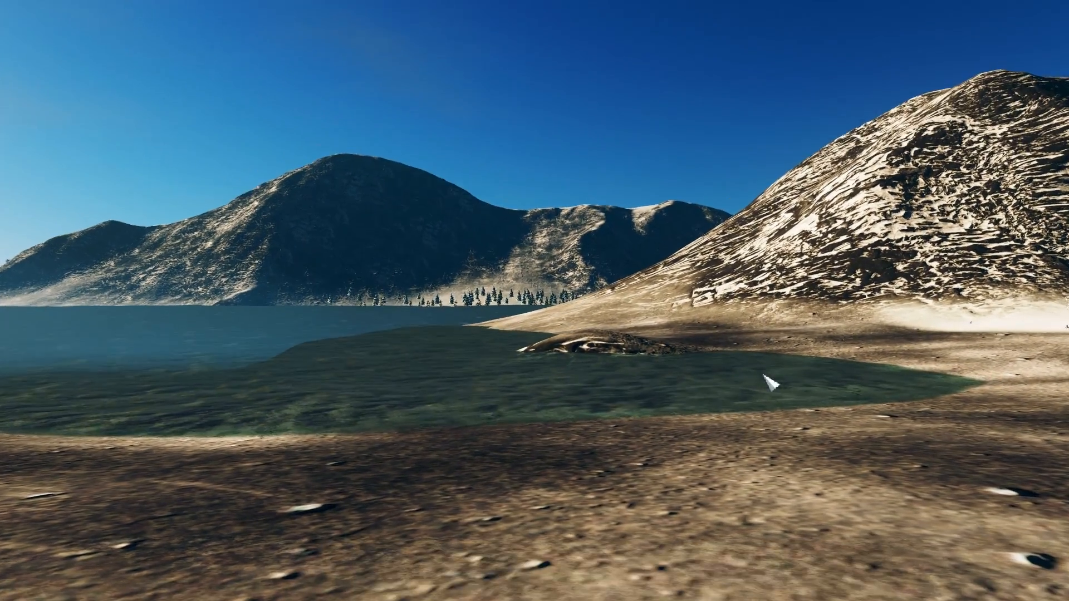
middle_drag(768, 382, 816, 452)
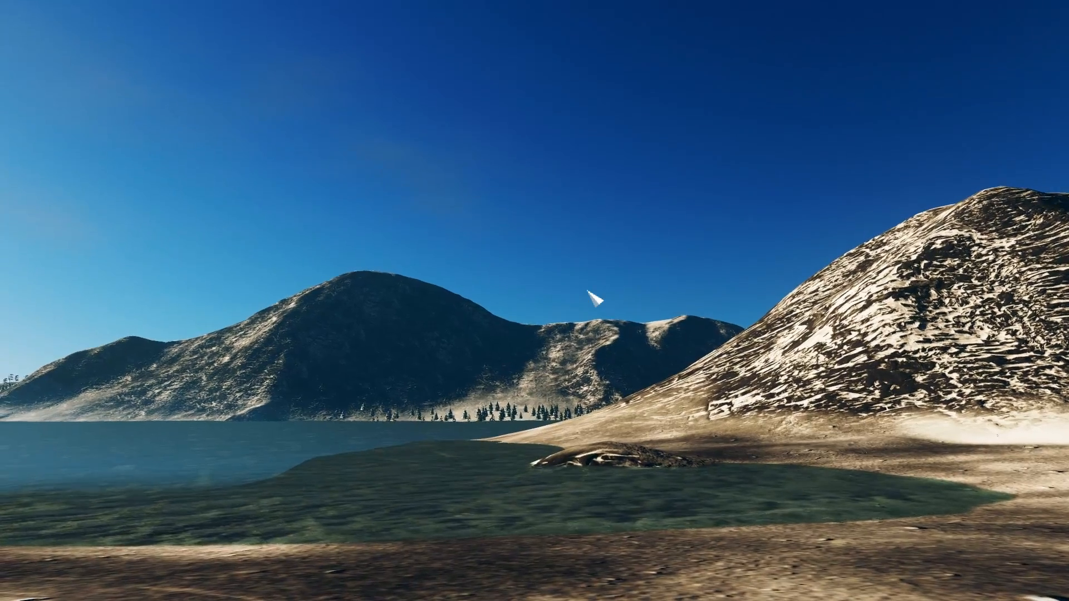
key(Escape)
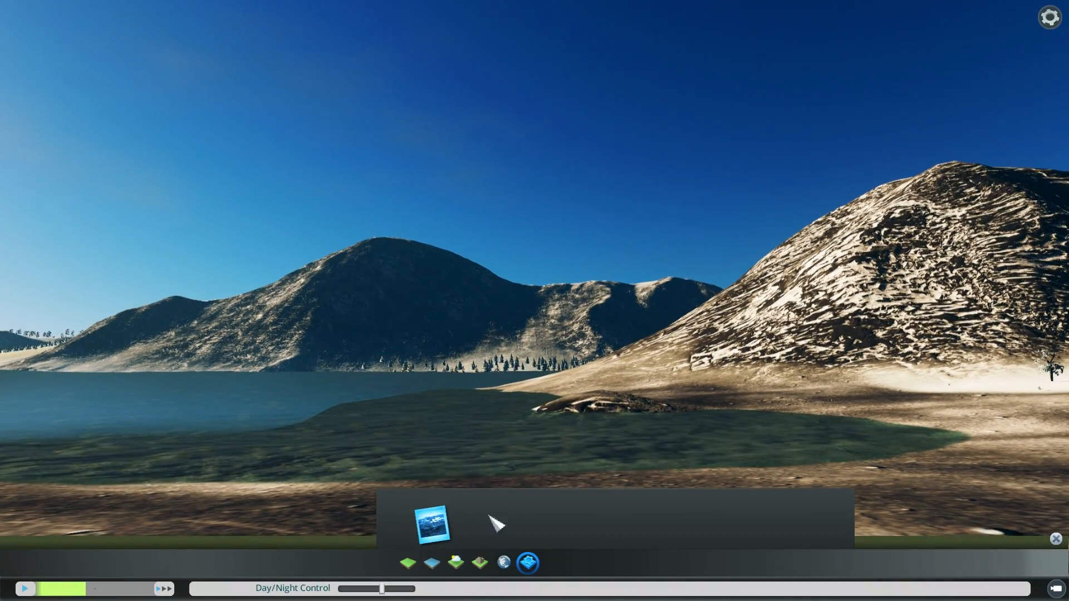
drag(384, 588, 409, 590)
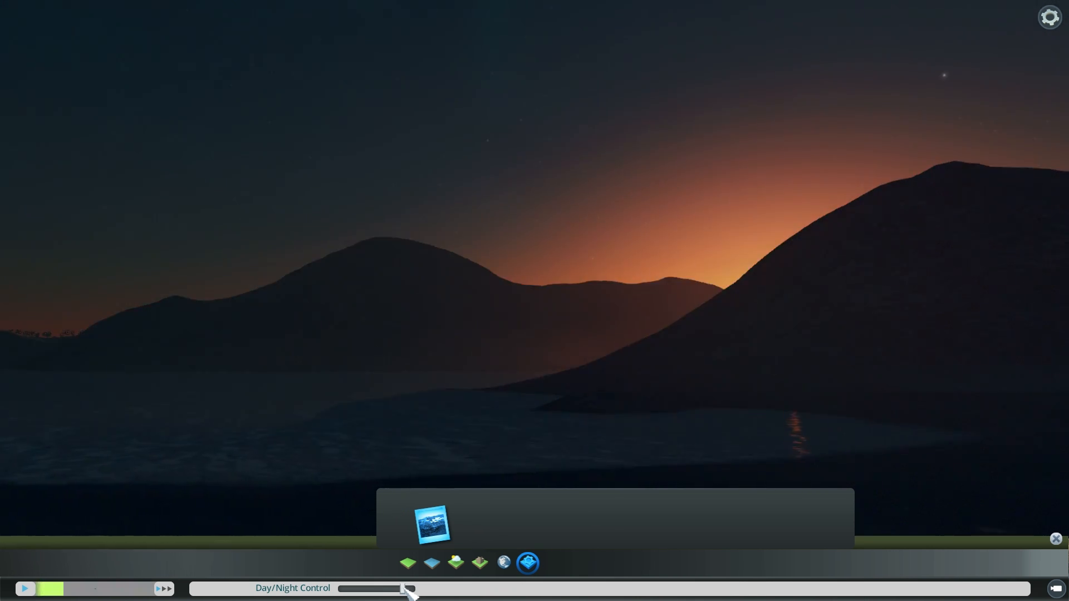
mouse_move(406, 589)
mouse_down()
mouse_move(358, 588)
mouse_move(391, 589)
mouse_up()
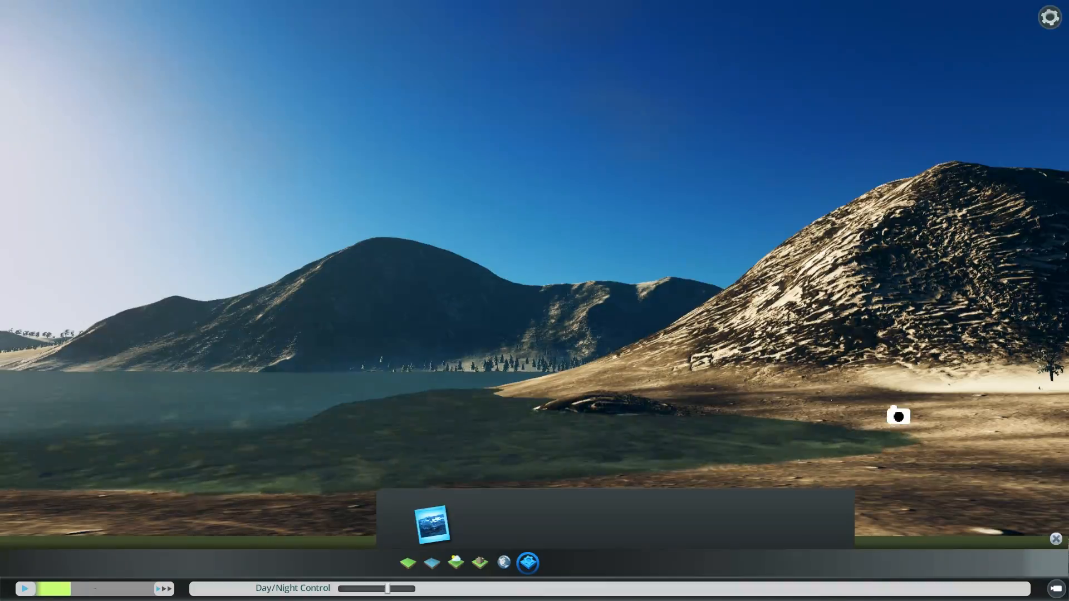
Examine the cove shoreline, cliff textures and snowy forest in daylight, from overhead and up close.
scroll(604, 351, down, 5)
middle_drag(604, 351, 595, 214)
scroll(595, 211, down, 3)
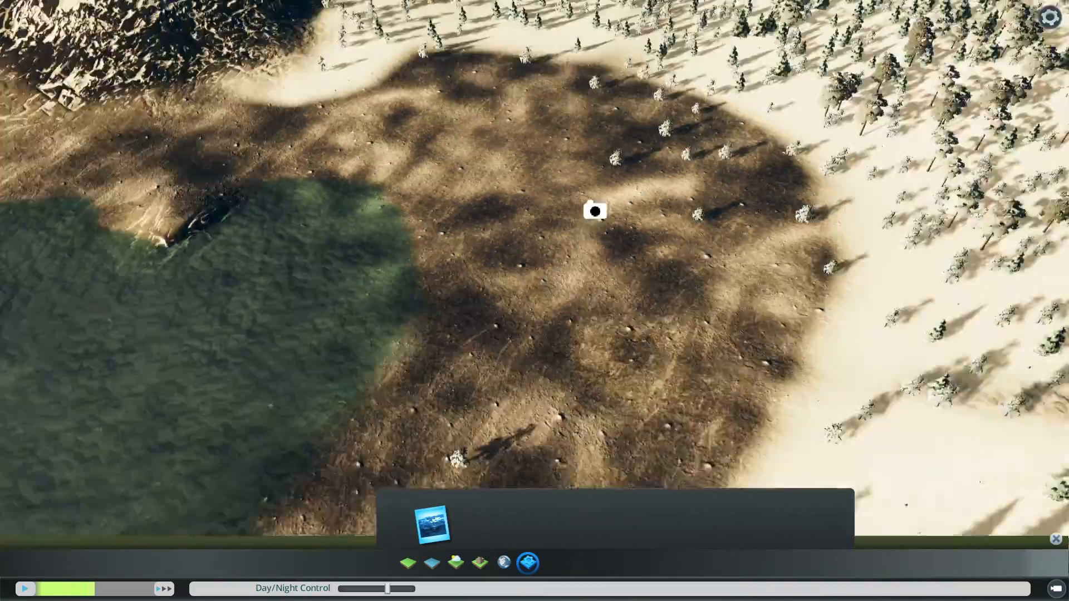
scroll(595, 211, down, 5)
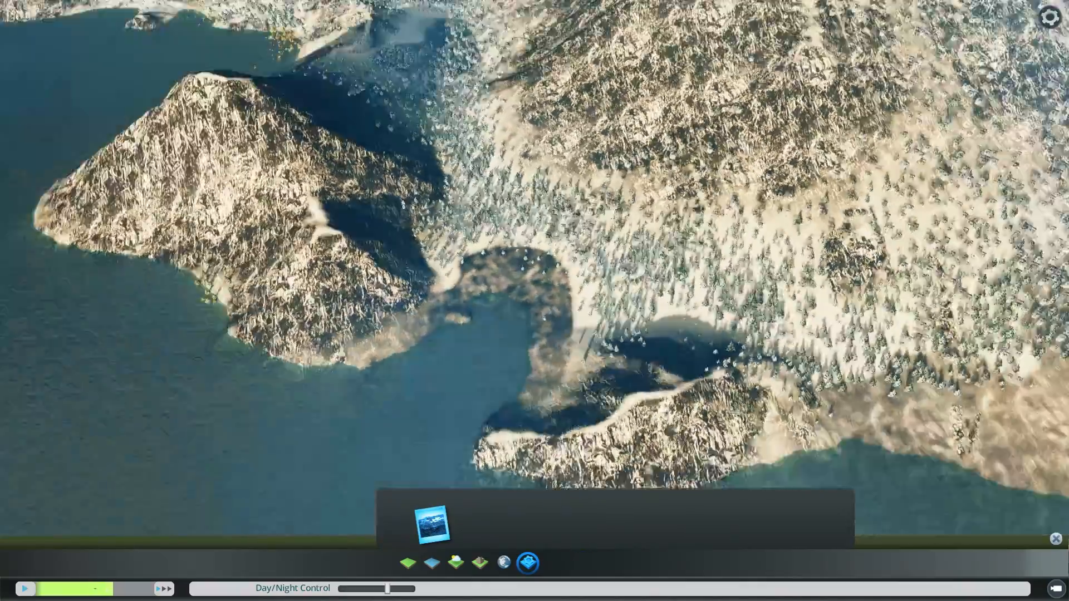
middle_drag(535, 301, 236, 281)
middle_drag(724, 253, 629, 249)
scroll(613, 327, up, 8)
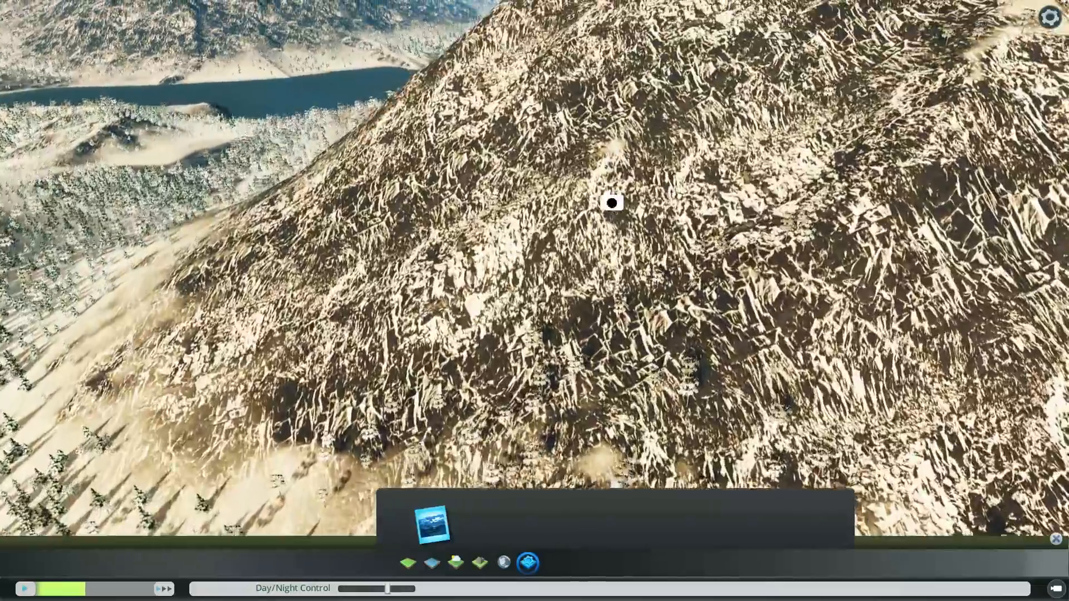
middle_drag(611, 203, 669, 202)
middle_drag(529, 279, 544, 279)
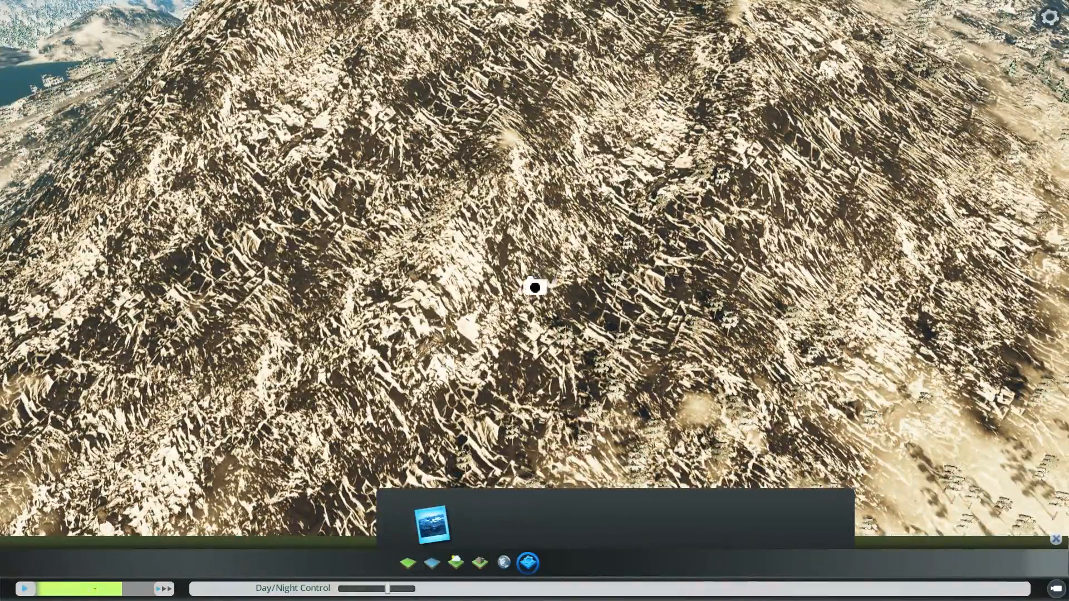
scroll(543, 281, down, 8)
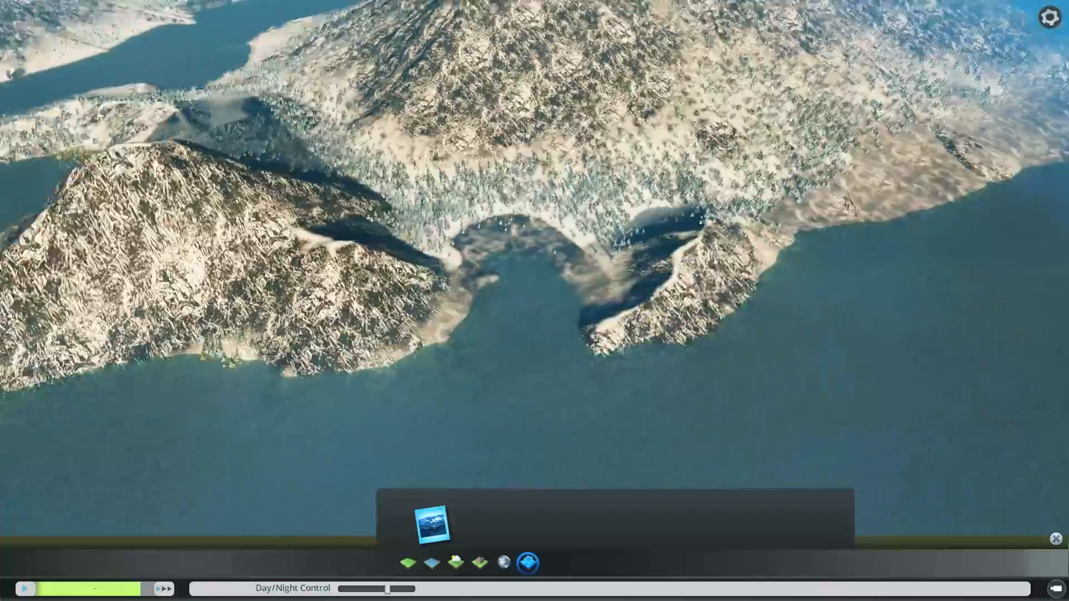
scroll(485, 233, up, 8)
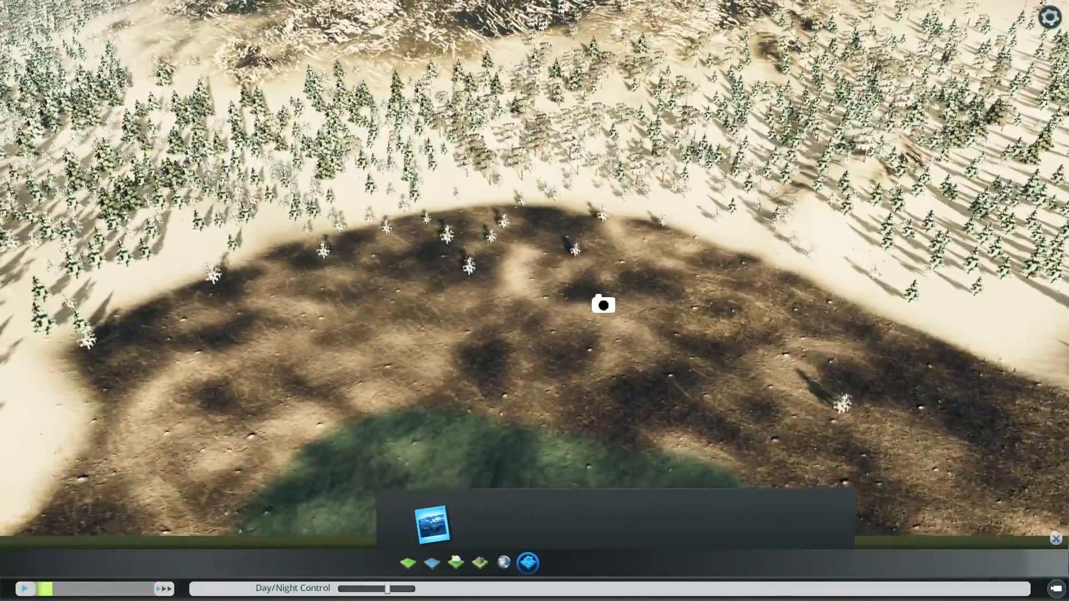
middle_drag(640, 389, 848, 163)
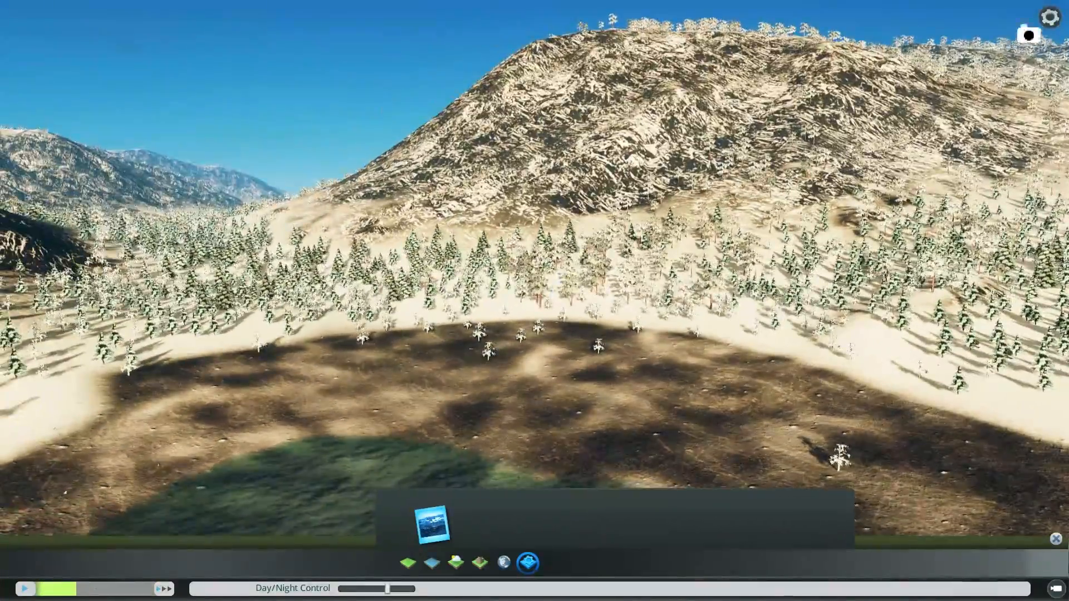
Start saving the map theme and enter Iceland Winter as the file name.
click(1050, 17)
click(560, 297)
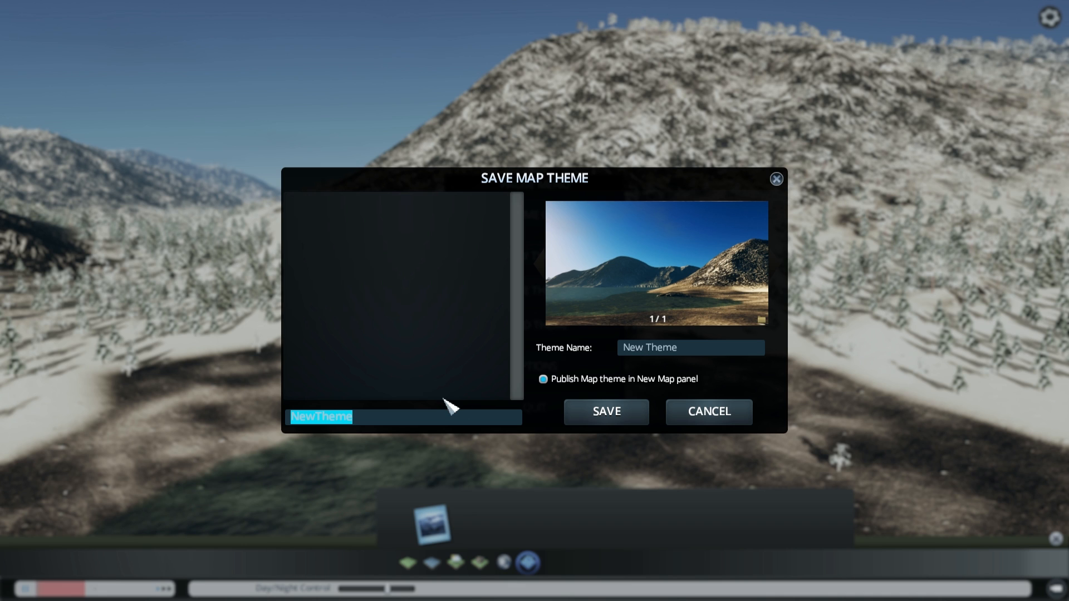
key(BackSpace)
text(Ic)
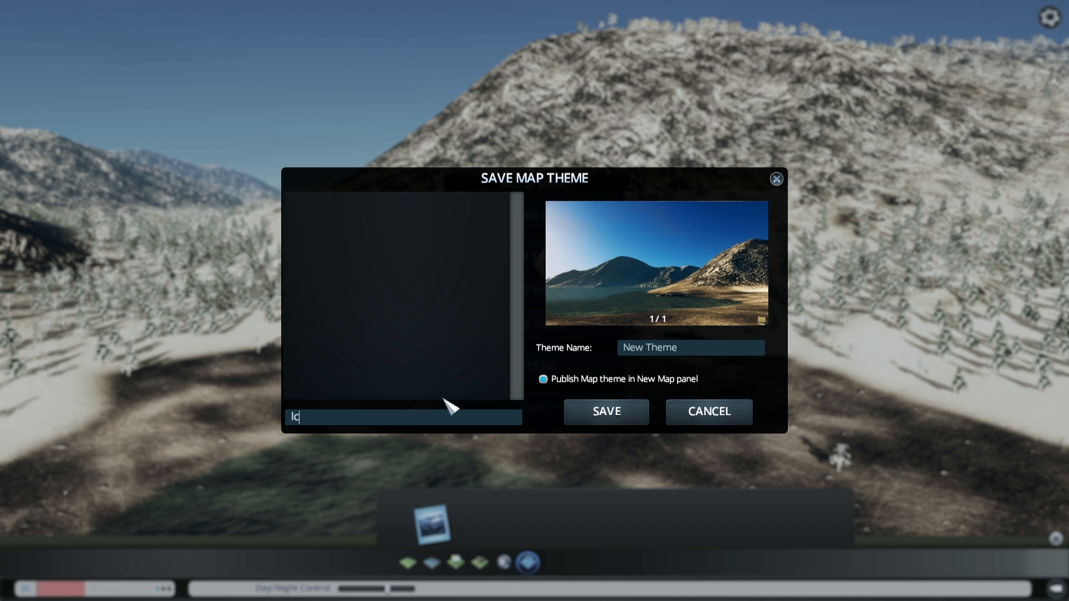
text(eland)
text(W)
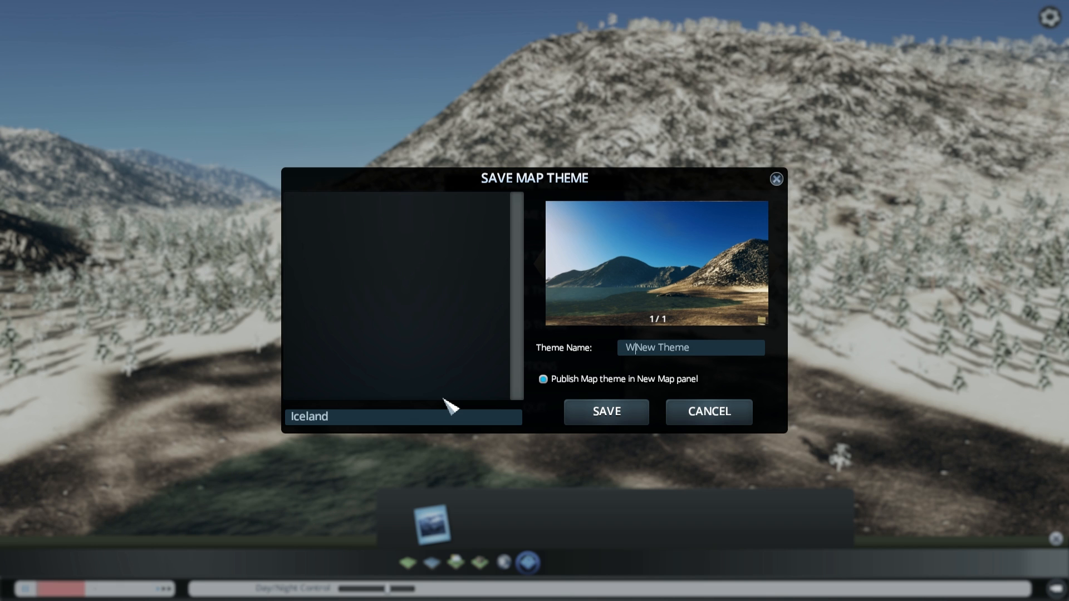
key(BackSpace)
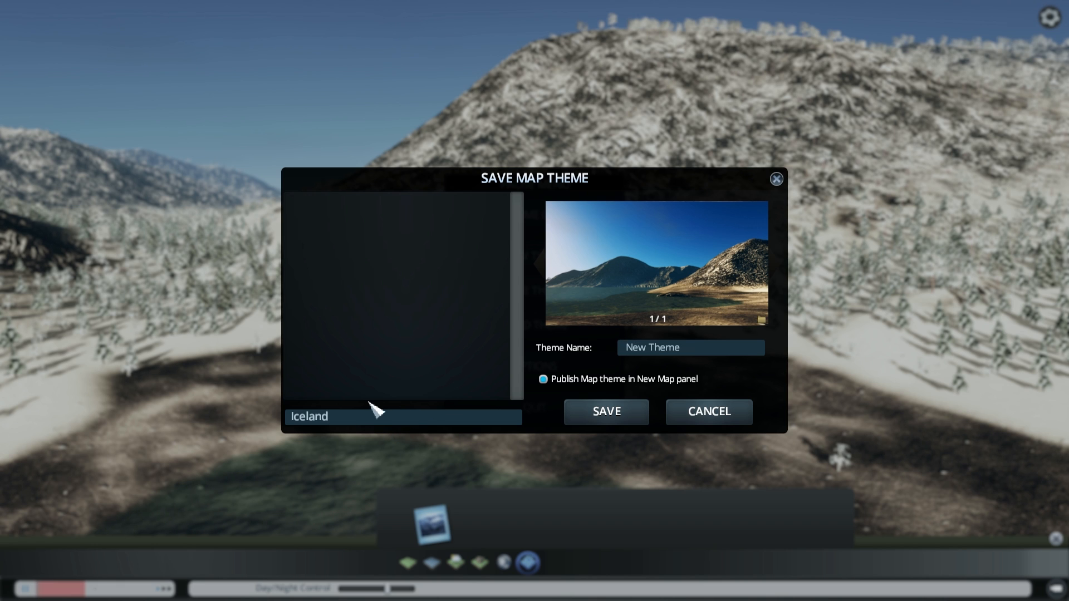
text(Winte5)
key(BackSpace)
text(r)
Set the theme name to Iceland Winter and save the map theme.
click(700, 350)
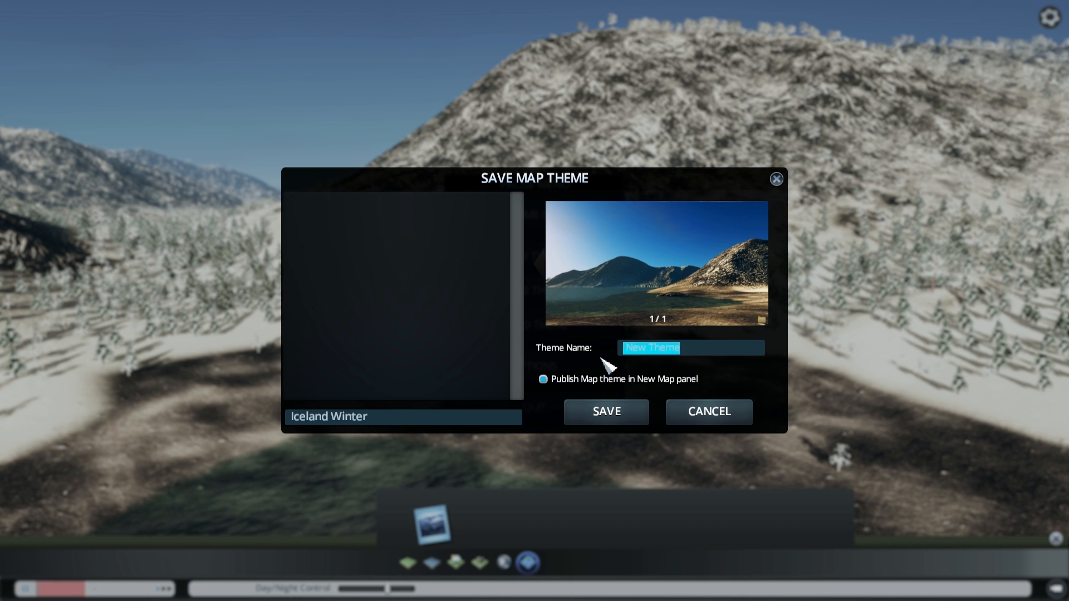
text(Icela)
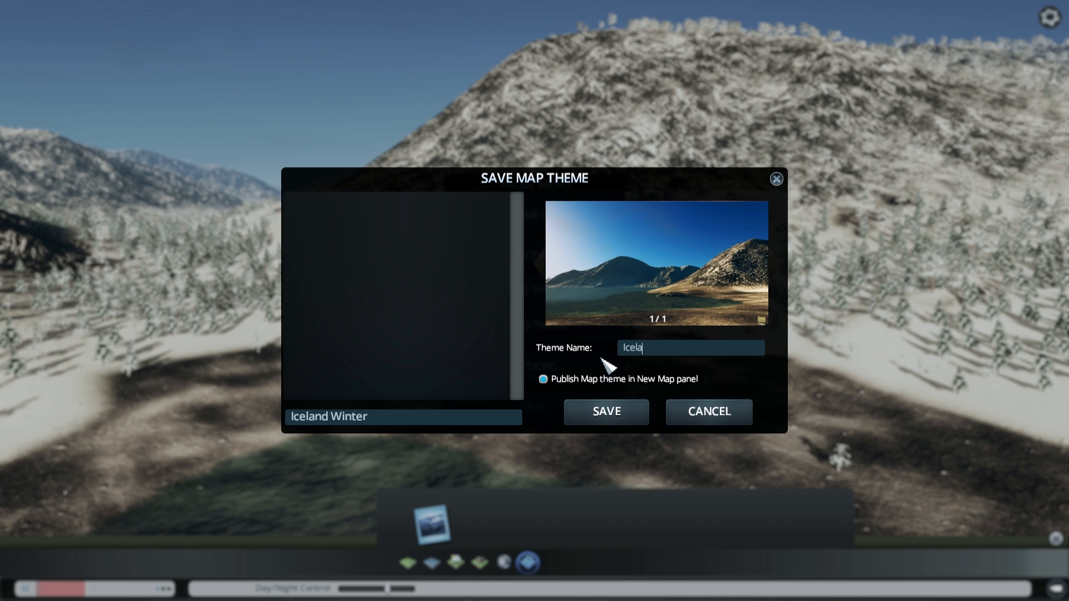
text(nd Winter)
click(615, 412)
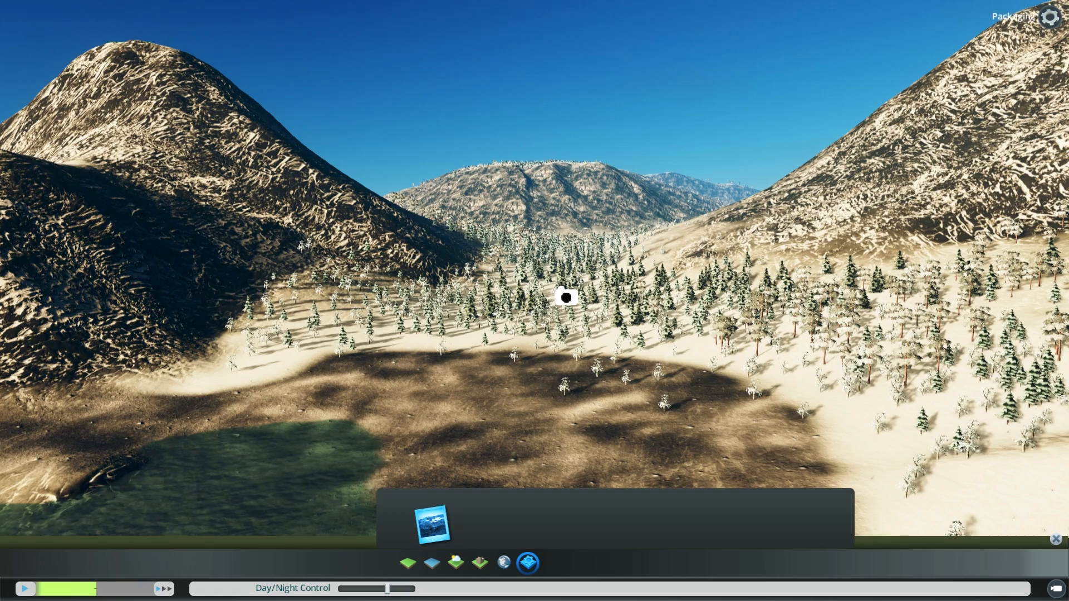
Close the snapshot tools and look over the bay, rocky slopes and snowy forest in the finished theme.
click(533, 570)
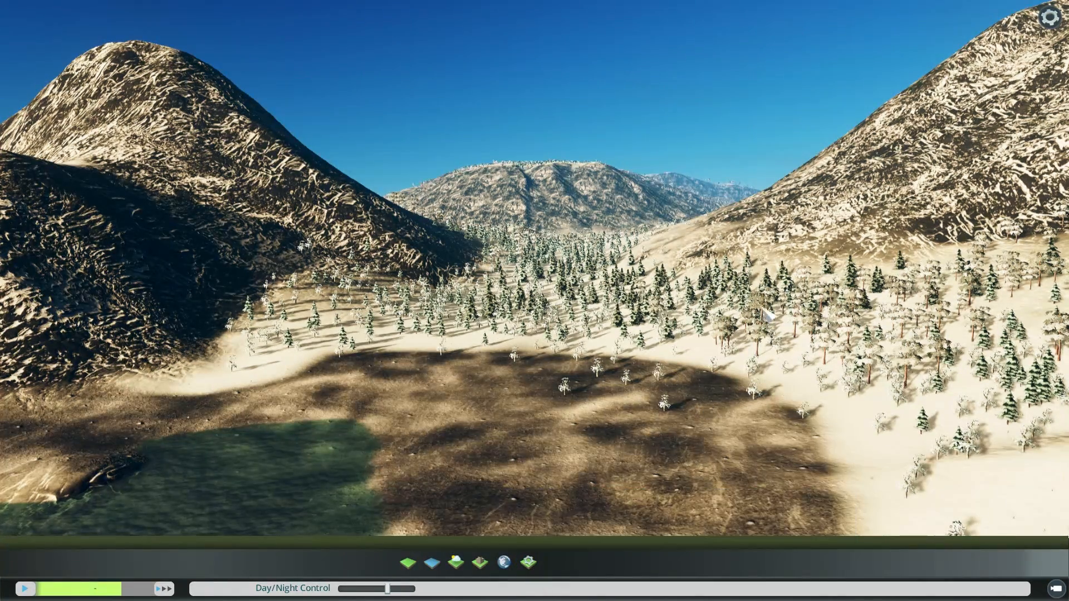
middle_drag(725, 320, 573, 286)
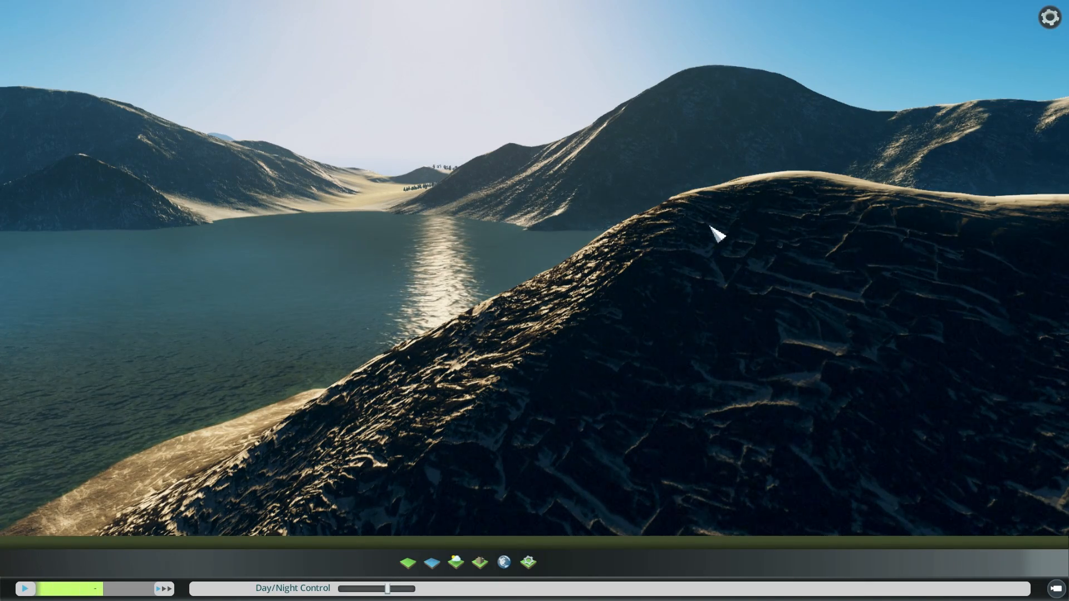
key(s)
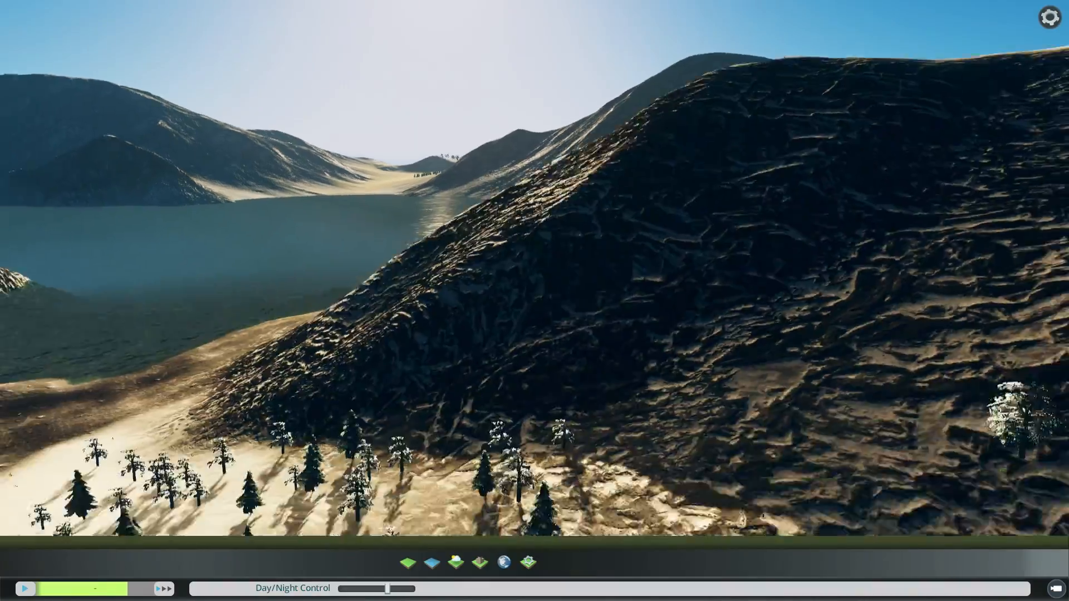
scroll(576, 358, up, 3)
scroll(575, 358, down, 5)
middle_drag(576, 357, 623, 291)
scroll(535, 291, up, 2)
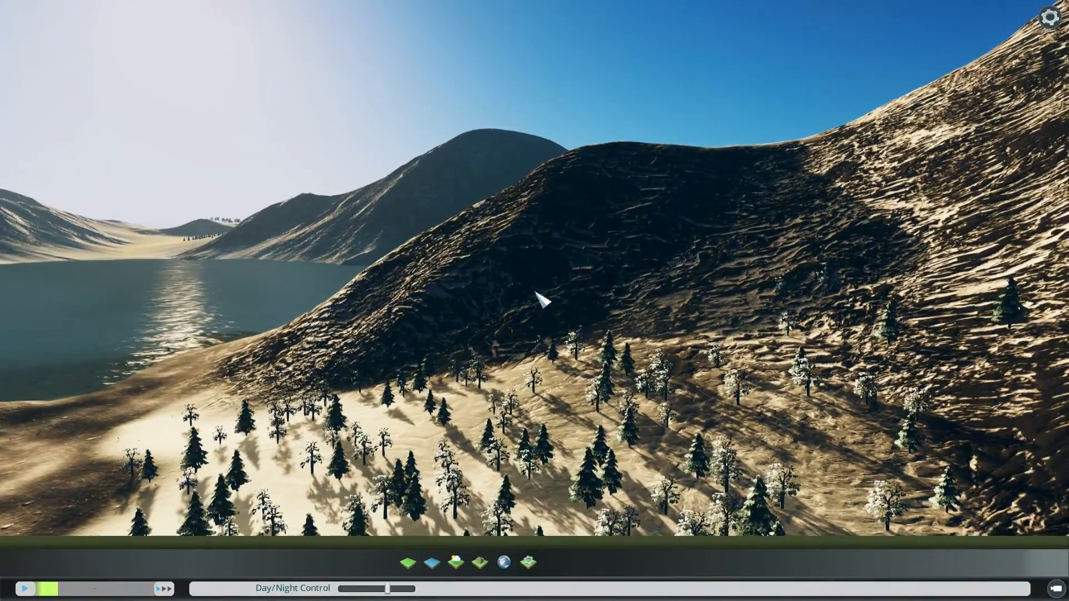